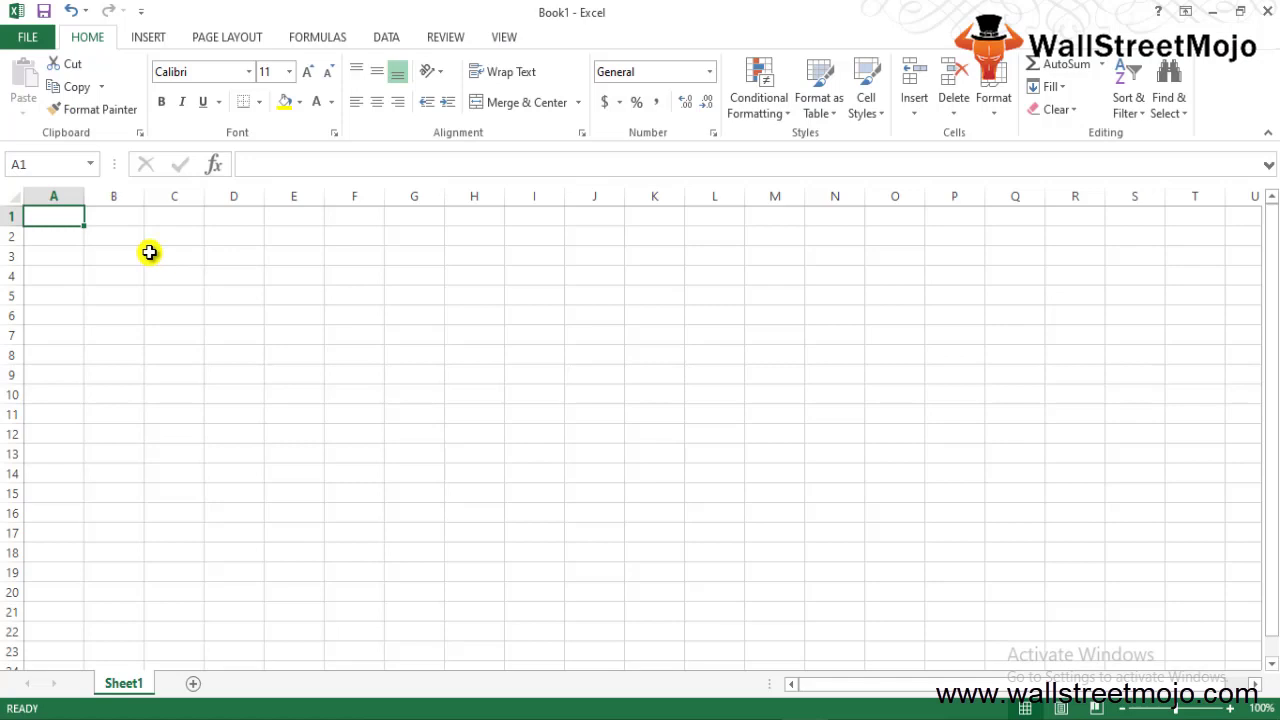
# - Select cell B2 in the blank Excel workbook to begin the notes
pyautogui.click(109, 234)
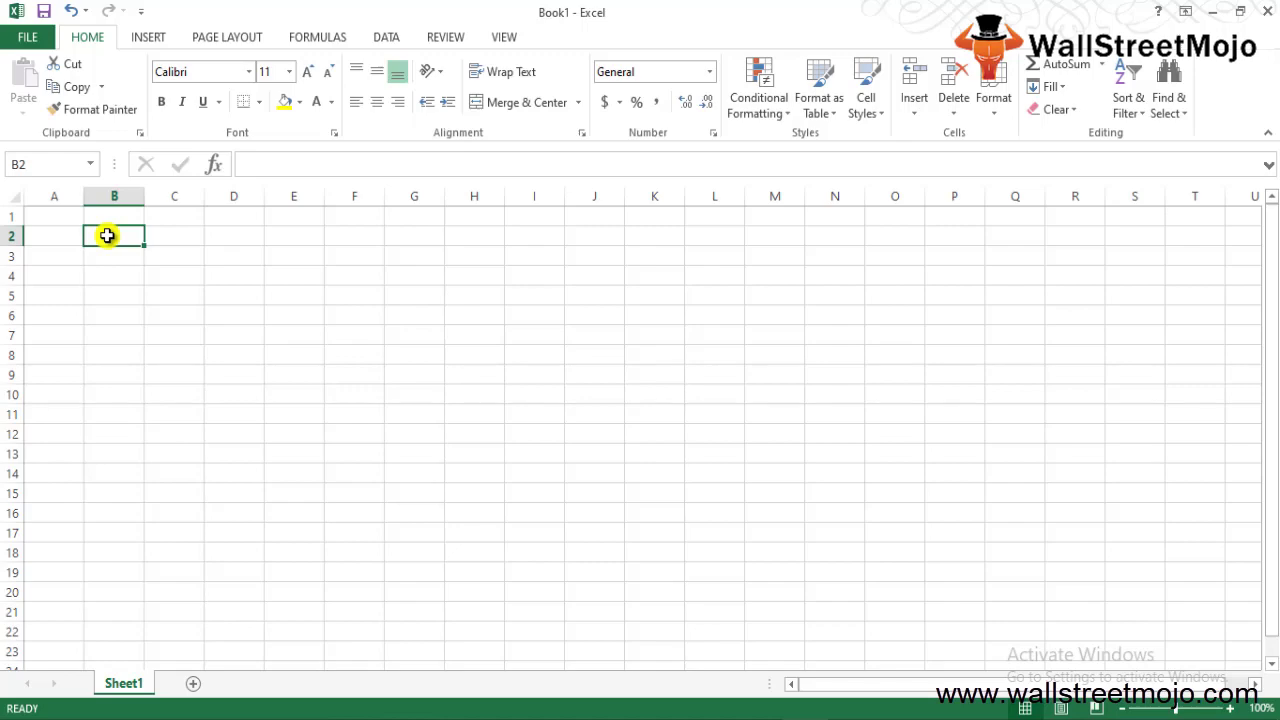
# - Enter 'Financial Postion', 'Lomg term' and 'Financial Postion' in cells B2 to B4
pyautogui.write('Financial P')
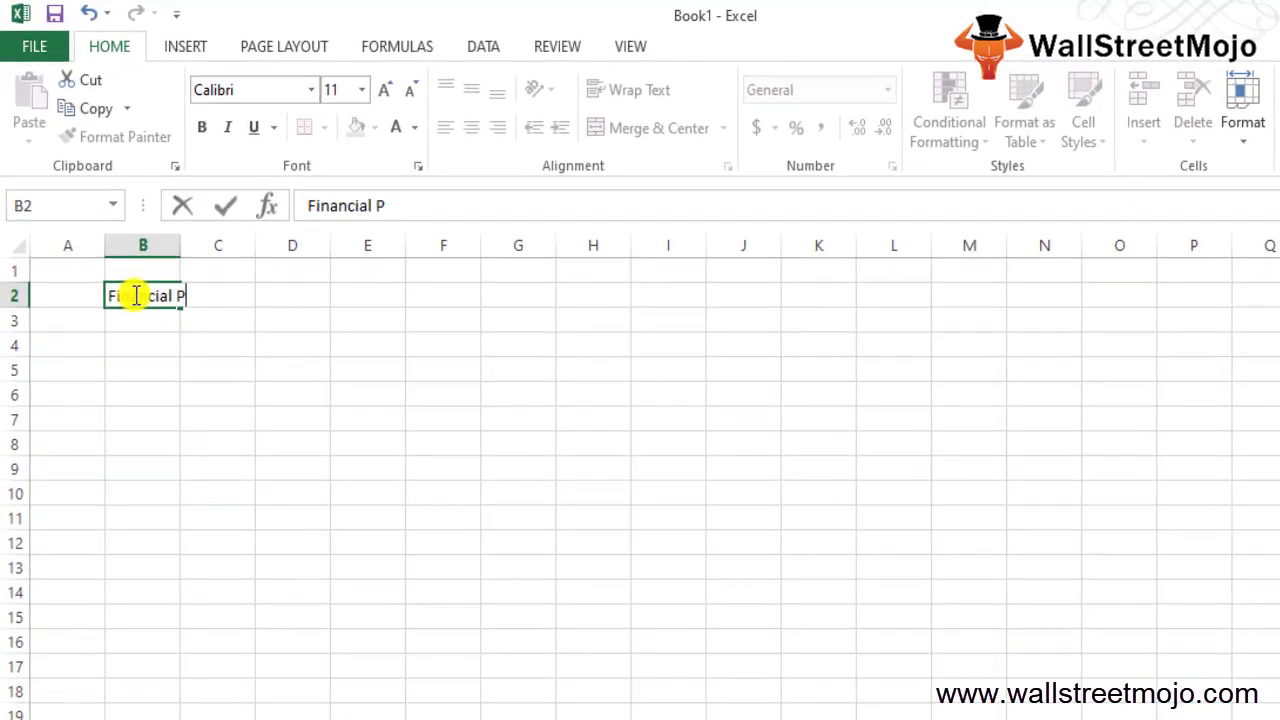
pyautogui.write('ostion')
pyautogui.press('Return')
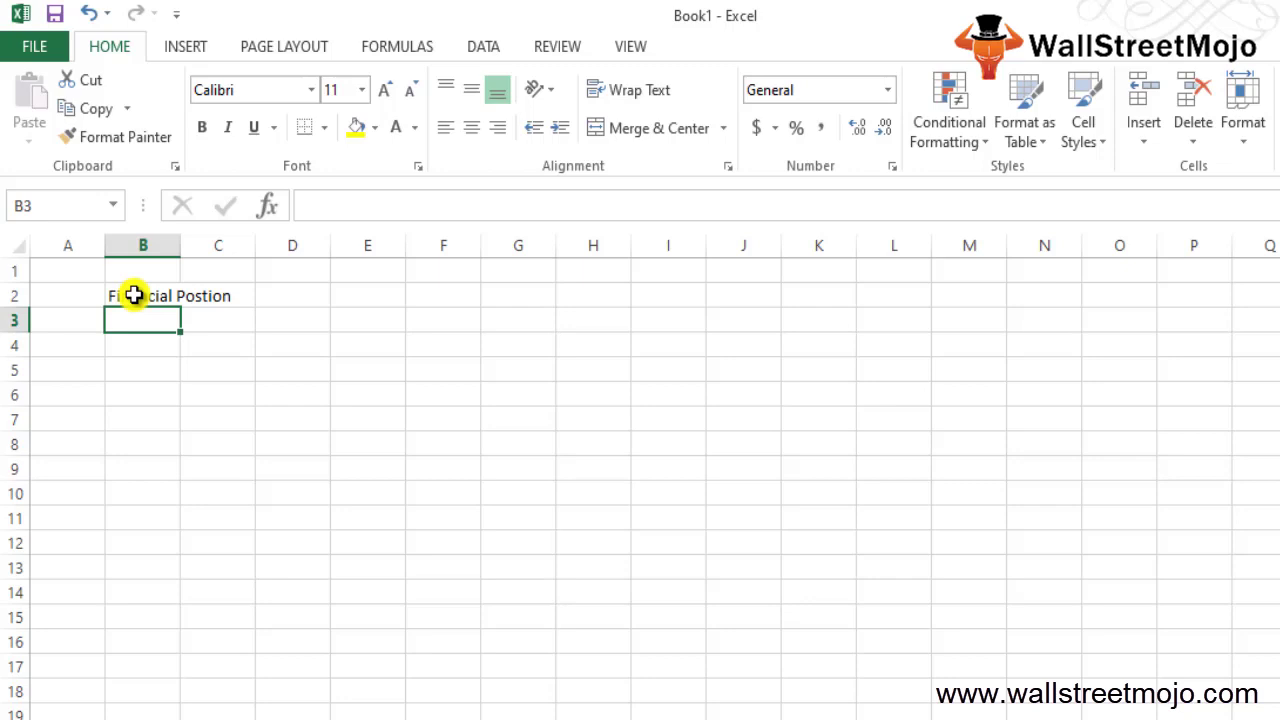
pyautogui.write('cm')
pyautogui.press('BackSpace')
pyautogui.press('BackSpace')
pyautogui.write('Lomg e')
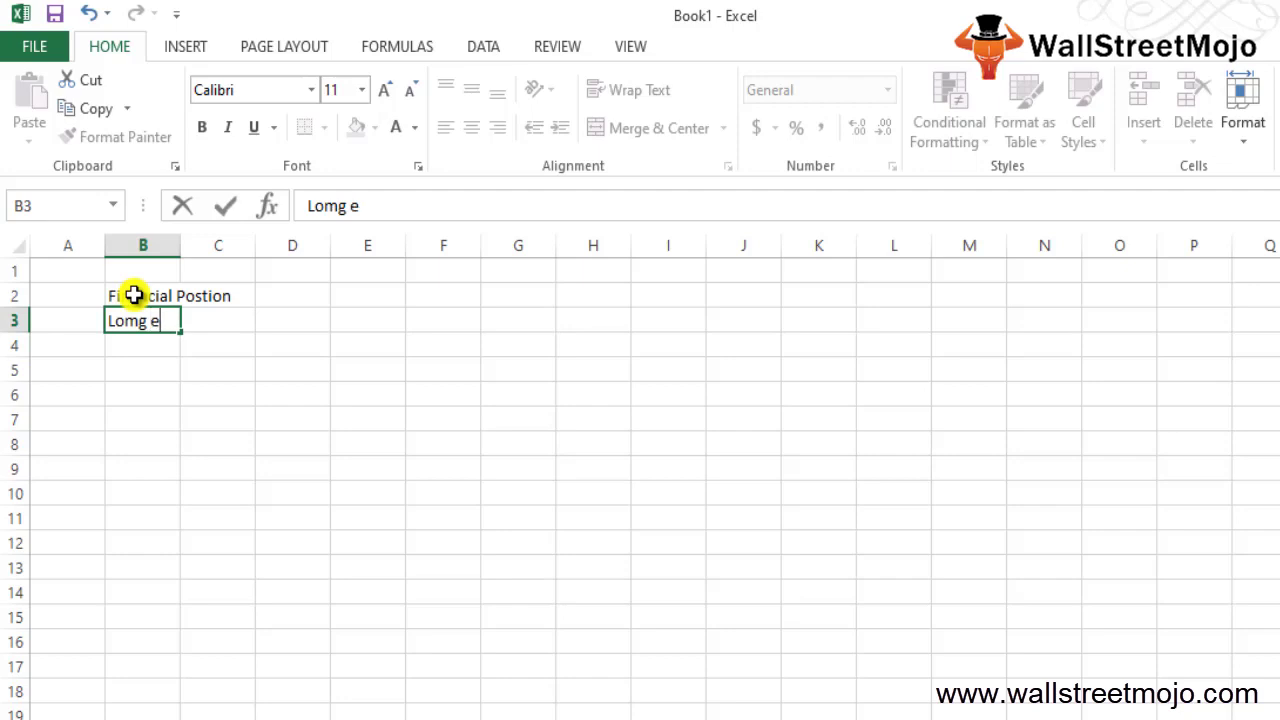
pyautogui.press('BackSpace')
pyautogui.write('term')
pyautogui.press('Return')
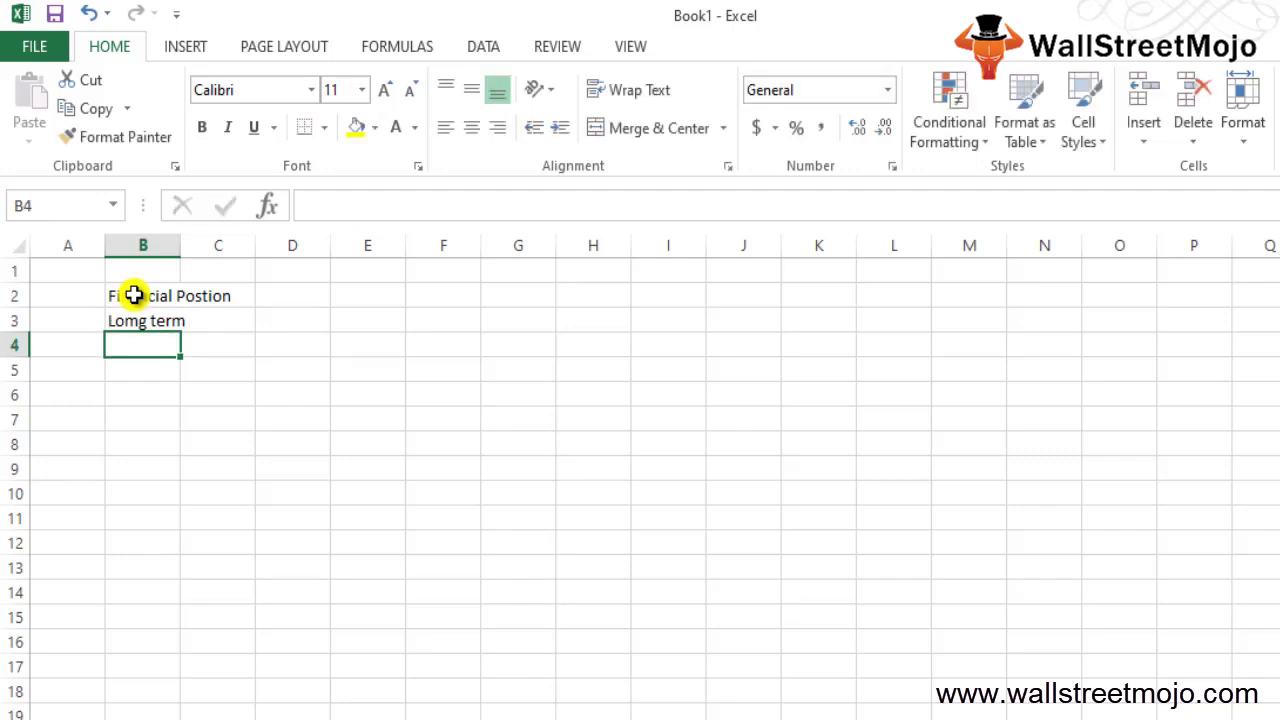
pyautogui.write('Financial Postion')
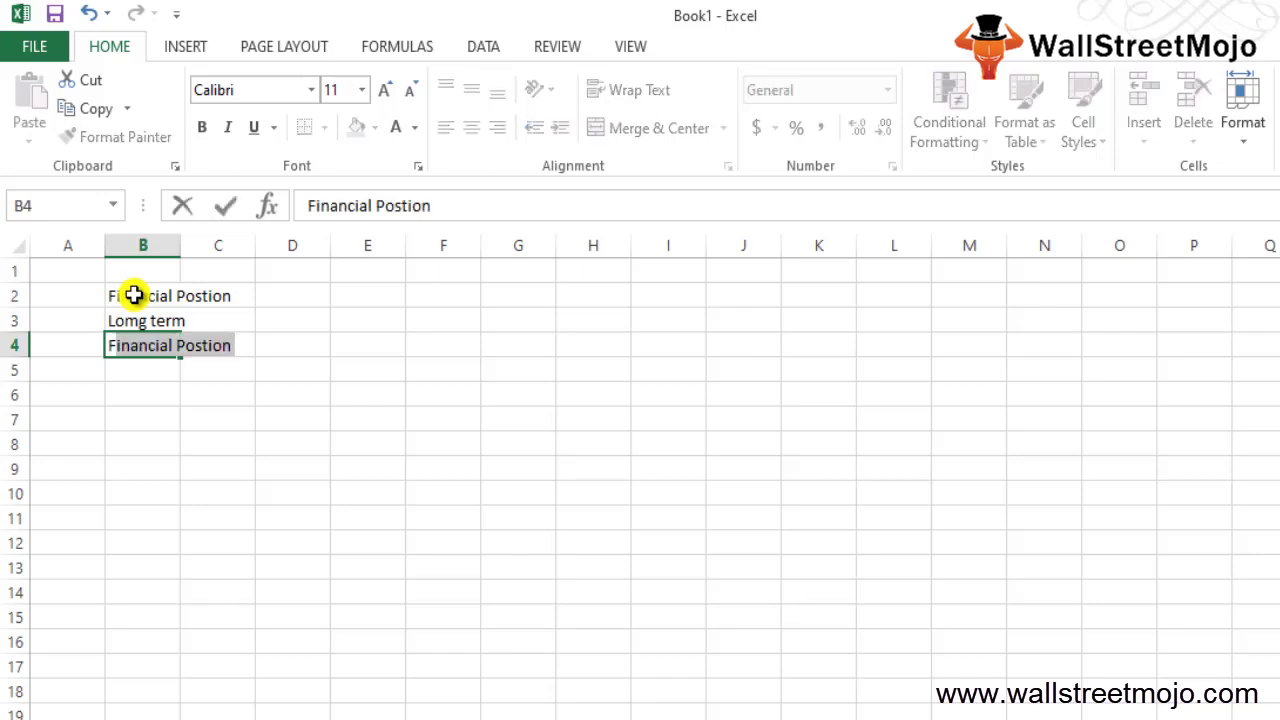
pyautogui.press('Return')
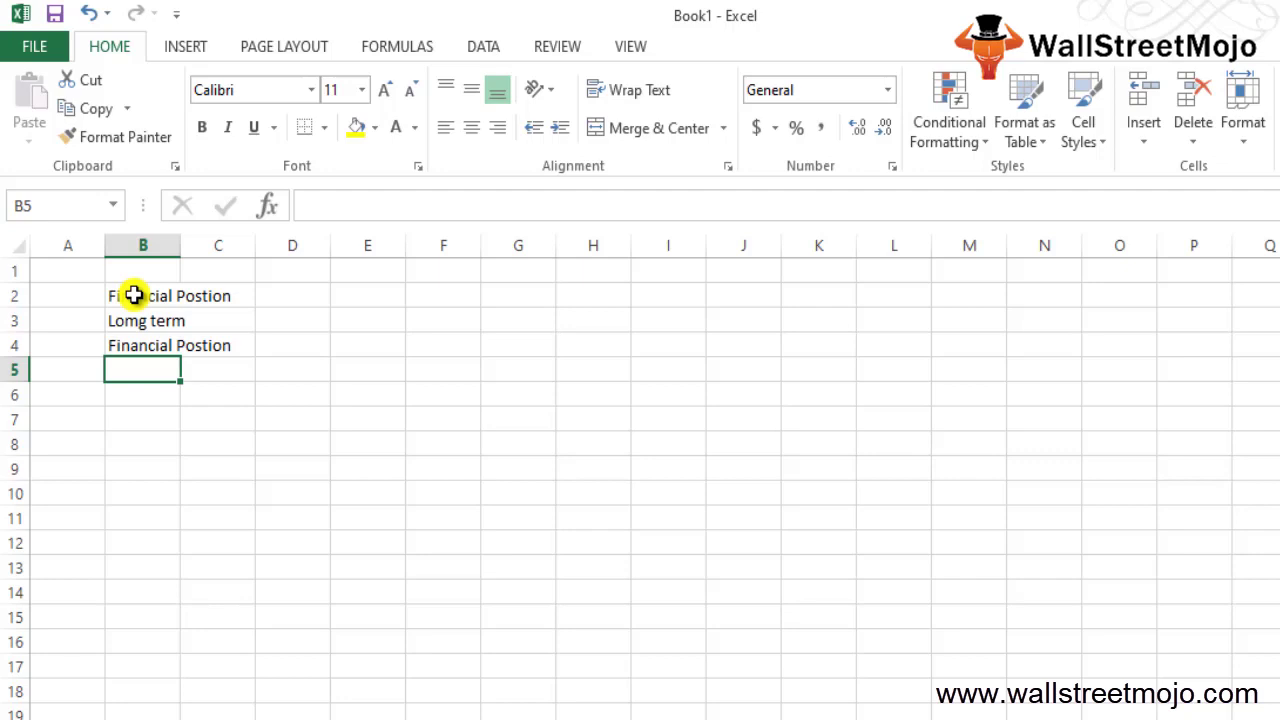
# - Add the note '1. Long term debt' in cell B6
pyautogui.press('Return')
pyautogui.write('1.')
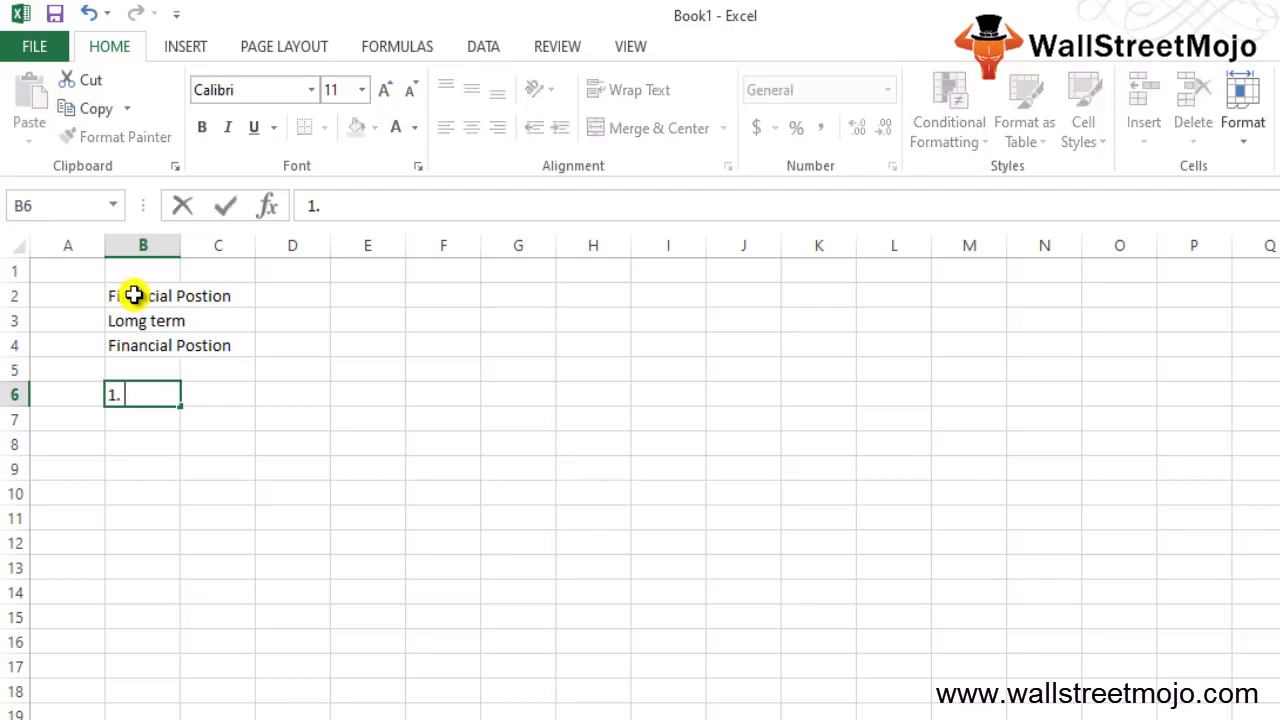
pyautogui.write(' Long term debt')
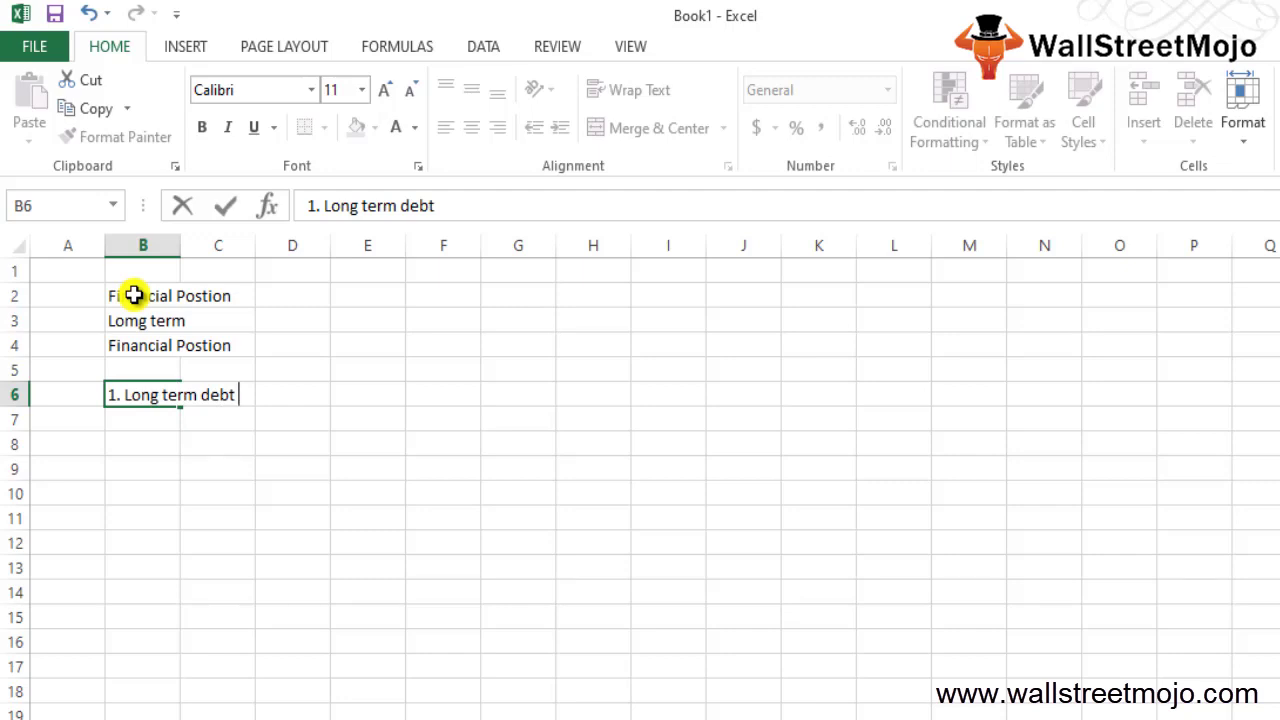
pyautogui.press('Return')
pyautogui.press('Up')
pyautogui.press('Right')
pyautogui.press('Right')
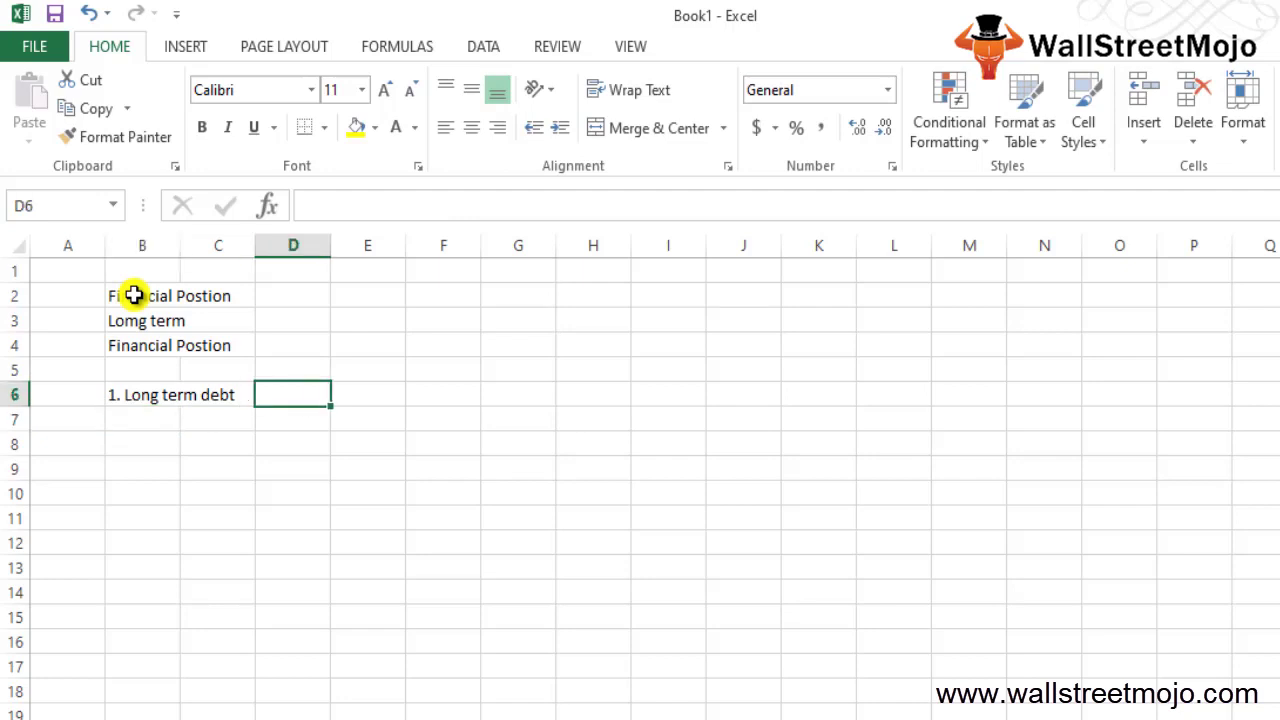
# - Put 'Owners' in D6 and number rows 6 and 7 with 1 and 2 in column A
pyautogui.write('Owners')
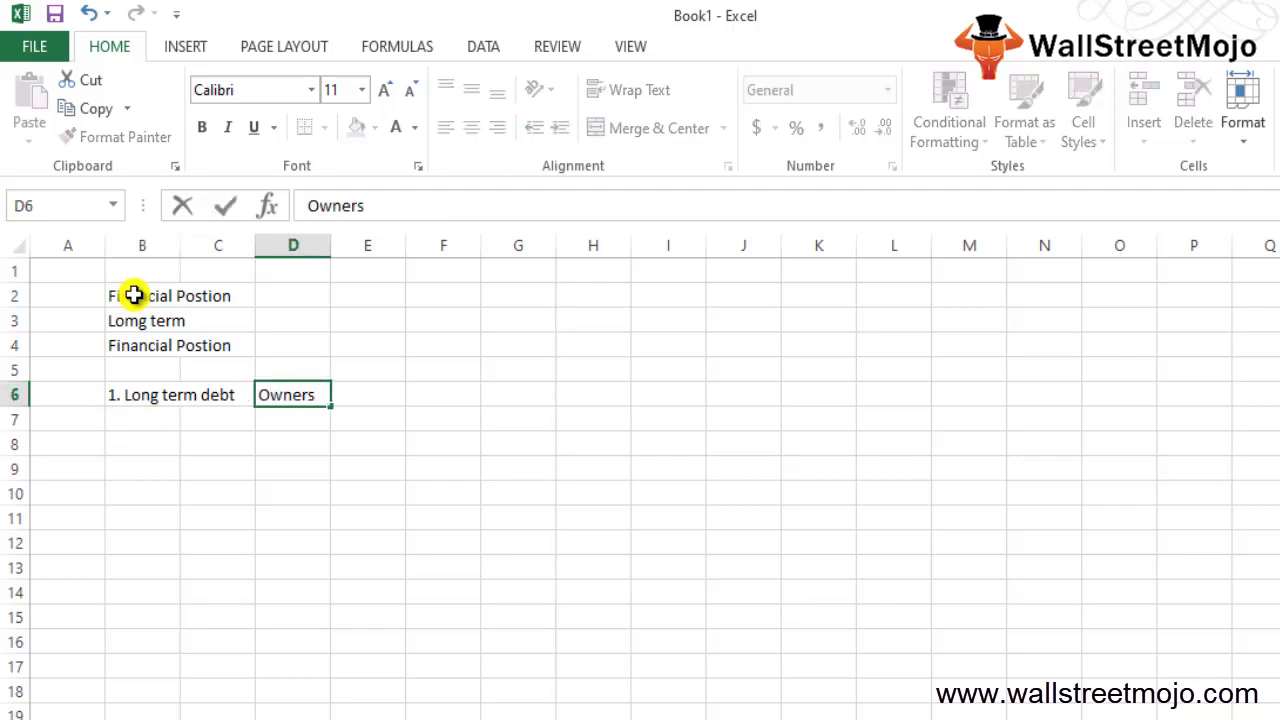
pyautogui.press('Return')
pyautogui.press('Left')
pyautogui.press('Left')
pyautogui.press('Left')
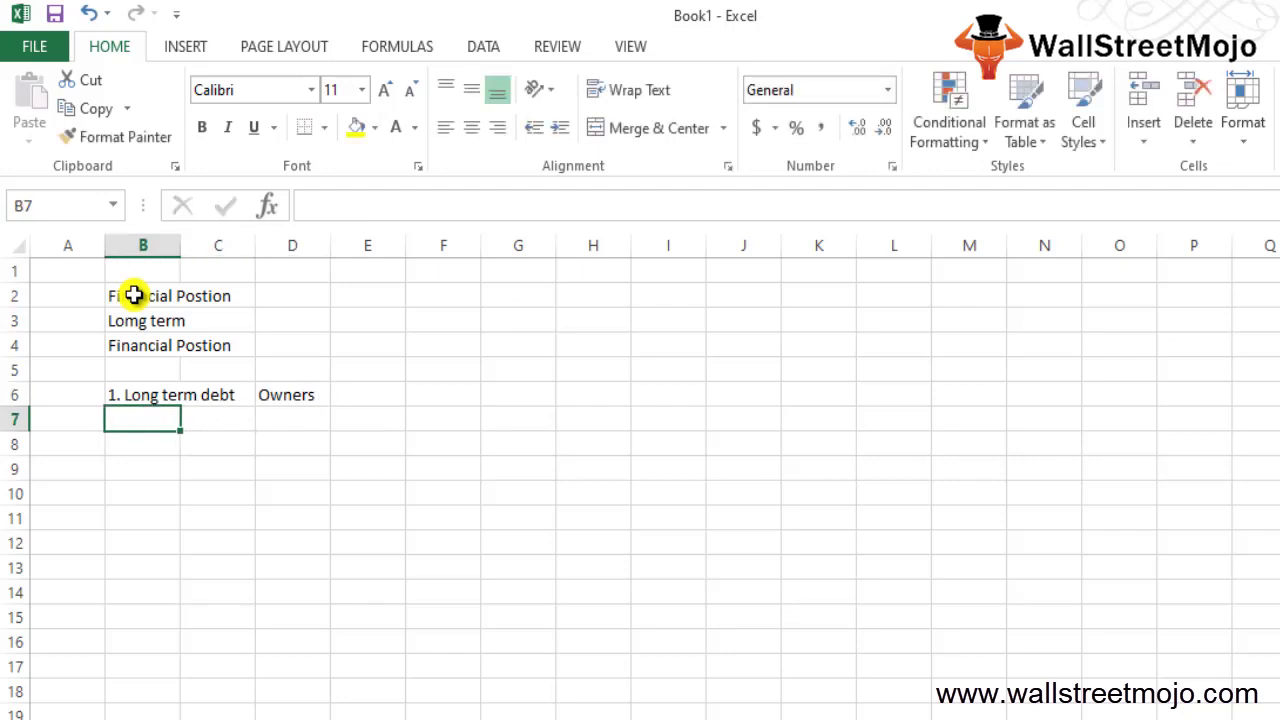
pyautogui.press('Up')
pyautogui.write('1')
pyautogui.press('Return')
pyautogui.write('2')
pyautogui.press('Return')
# - Write 'Higher the SF greater the solvency' in cell B7
pyautogui.press('Up')
pyautogui.press('Right')
pyautogui.write('Higher the S')
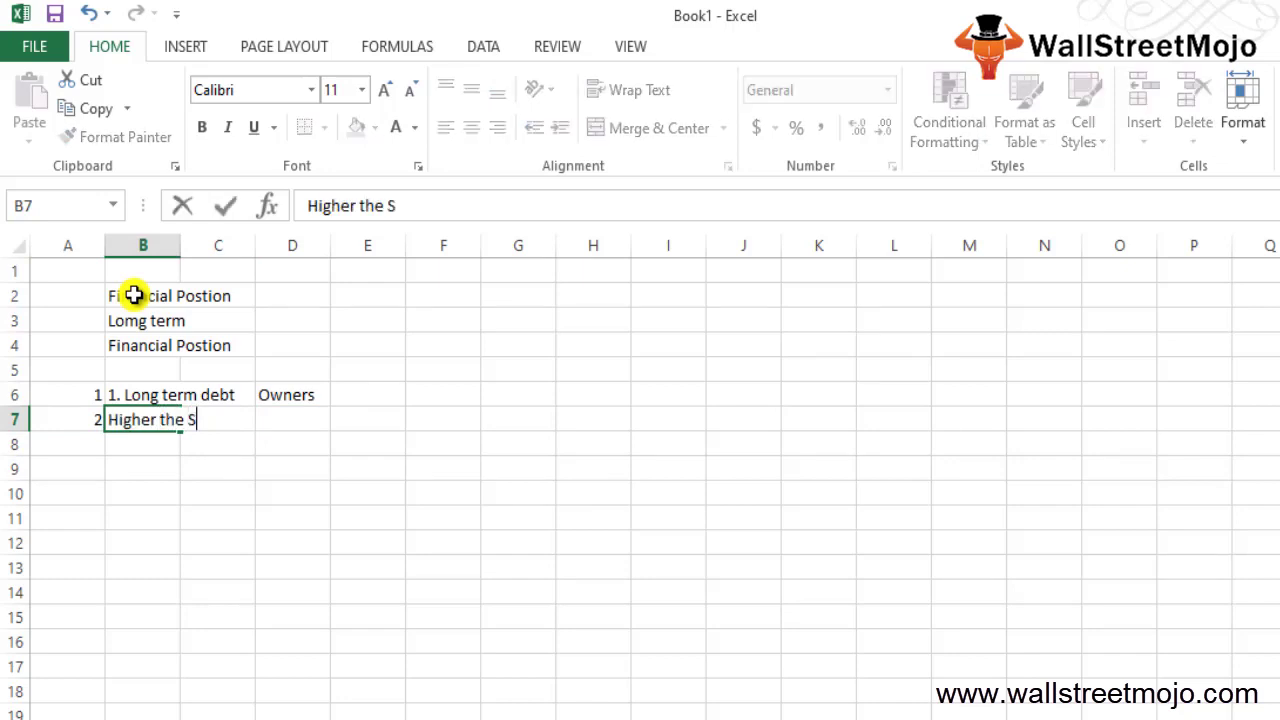
pyautogui.write('F')
pyautogui.write('greater tj')
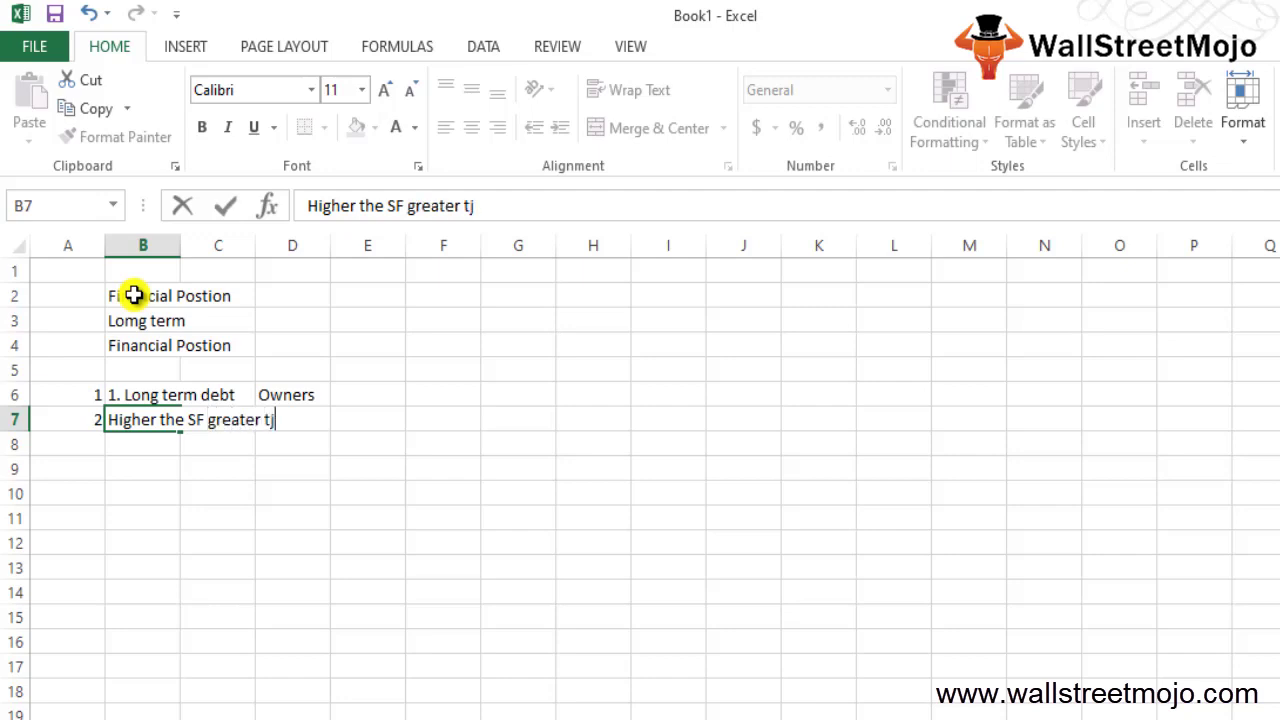
pyautogui.press('BackSpace')
pyautogui.write('he ')
pyautogui.write('solvency')
pyautogui.press('Return')
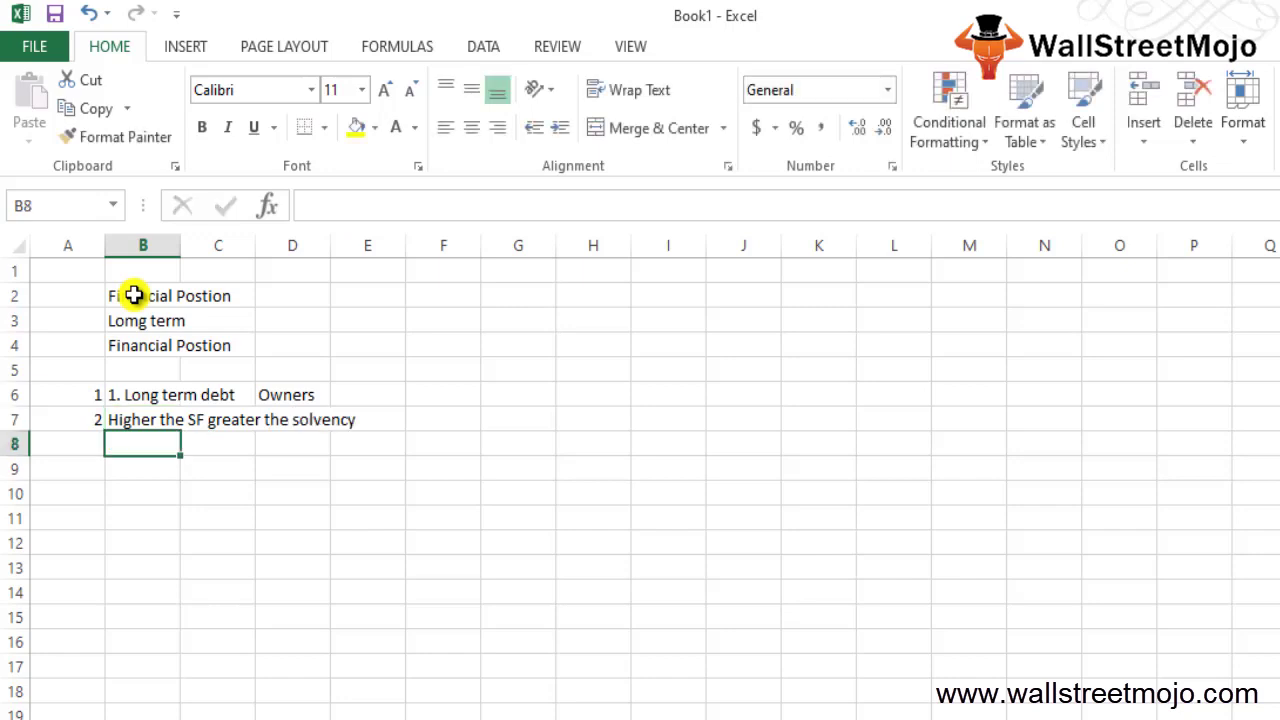
# - Start the heading 'List of SOlvency Ratios' in cell B9
pyautogui.press('Down')
pyautogui.press('Left')
pyautogui.press('Right')
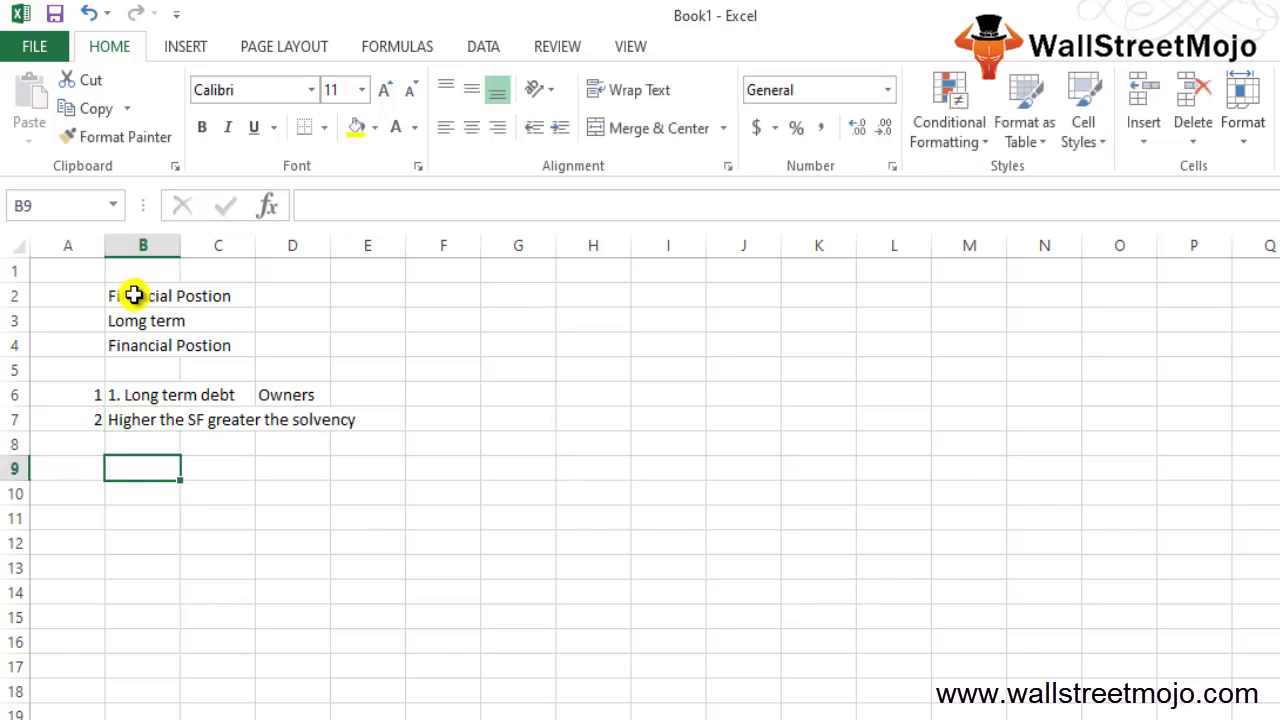
pyautogui.write('List of SOl')
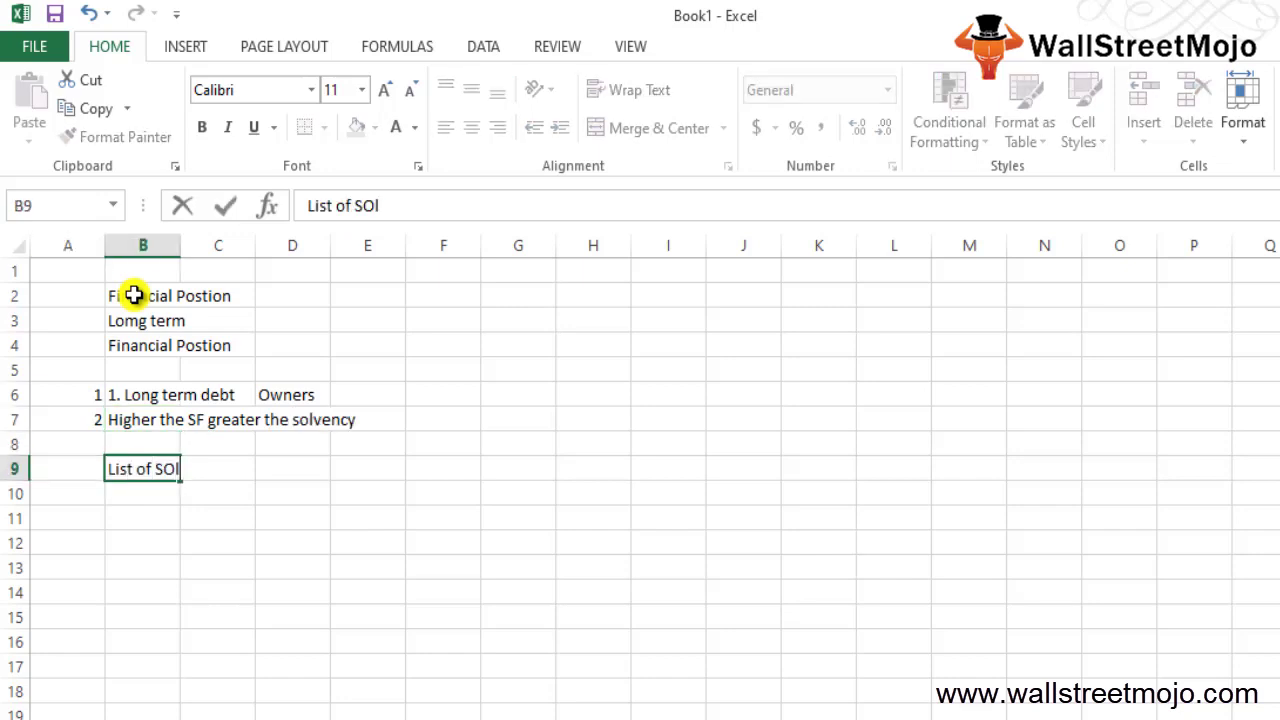
pyautogui.write('vency Ratios')
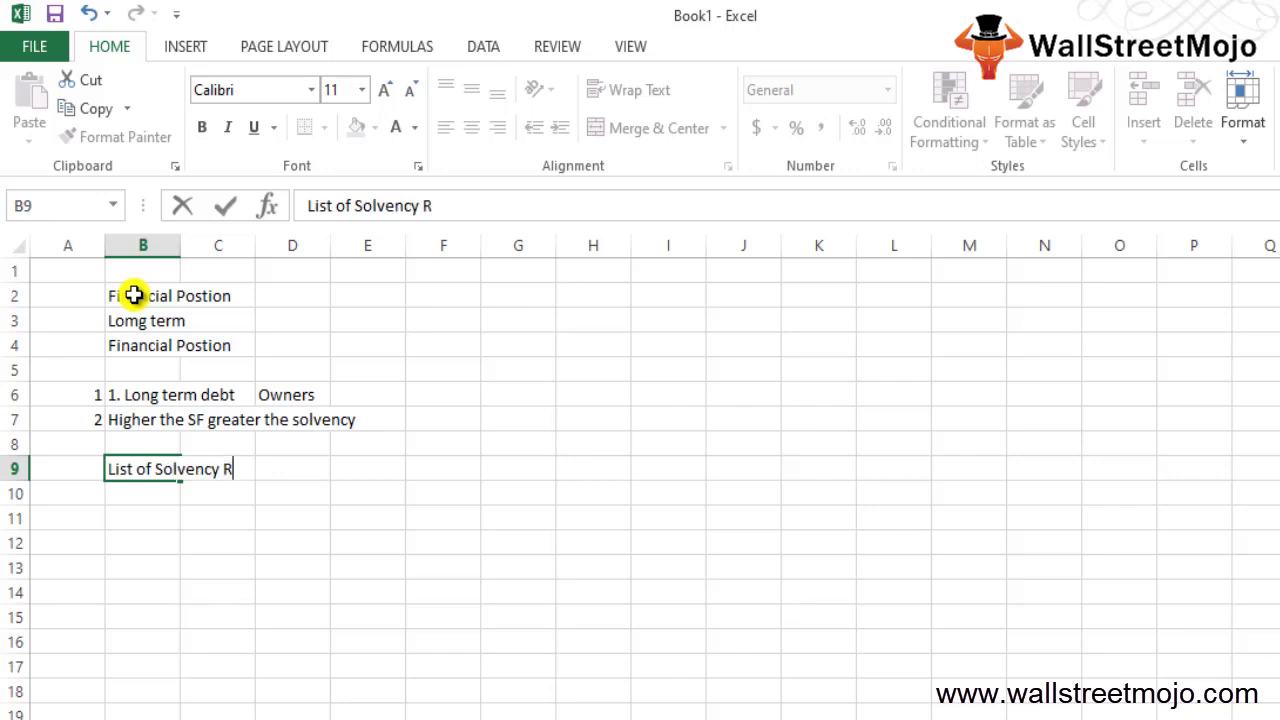
# - Commit the List of Solvency Ratios heading and enter 1 in A11
pyautogui.press('Return')
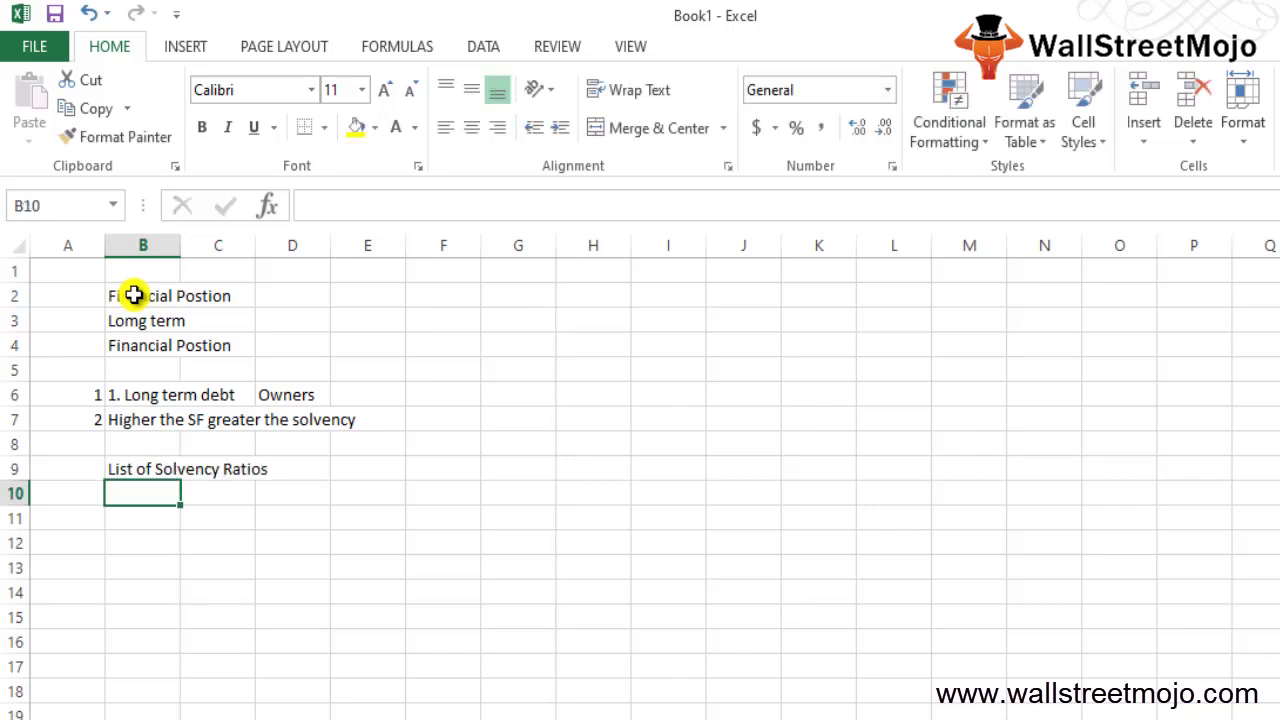
pyautogui.press('Down')
pyautogui.press('Left')
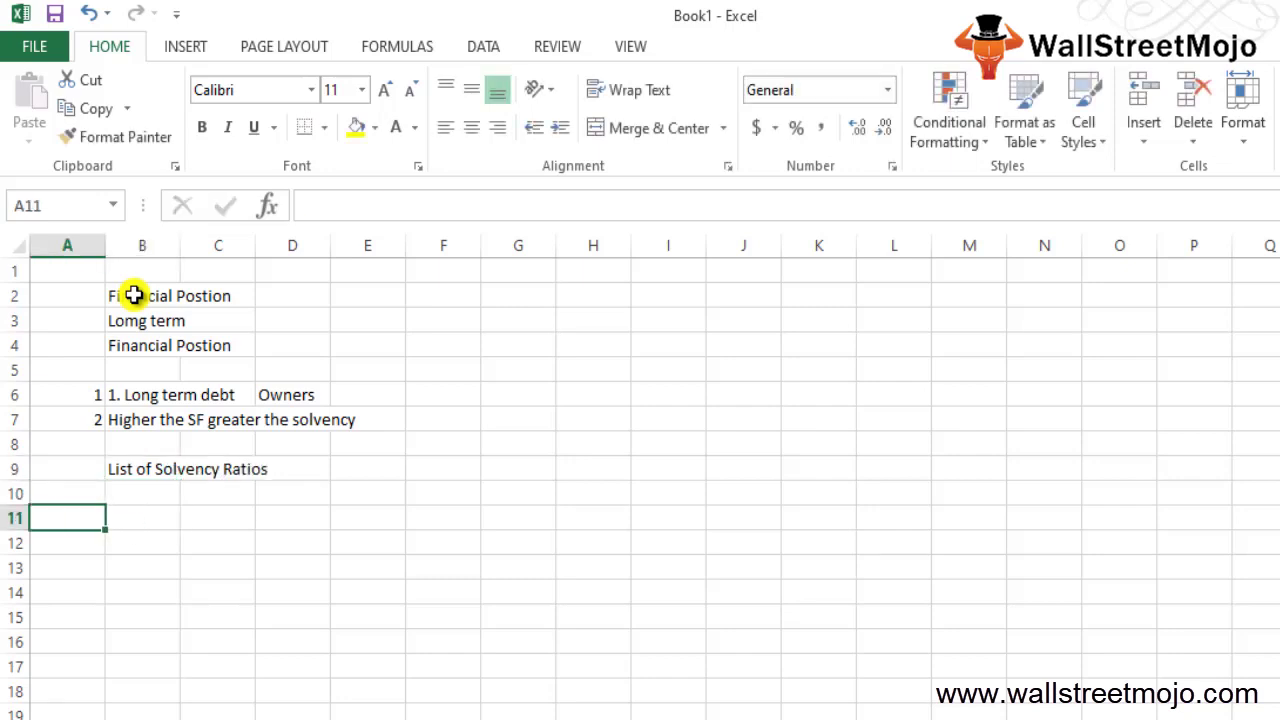
pyautogui.write('1')
pyautogui.press('Return')
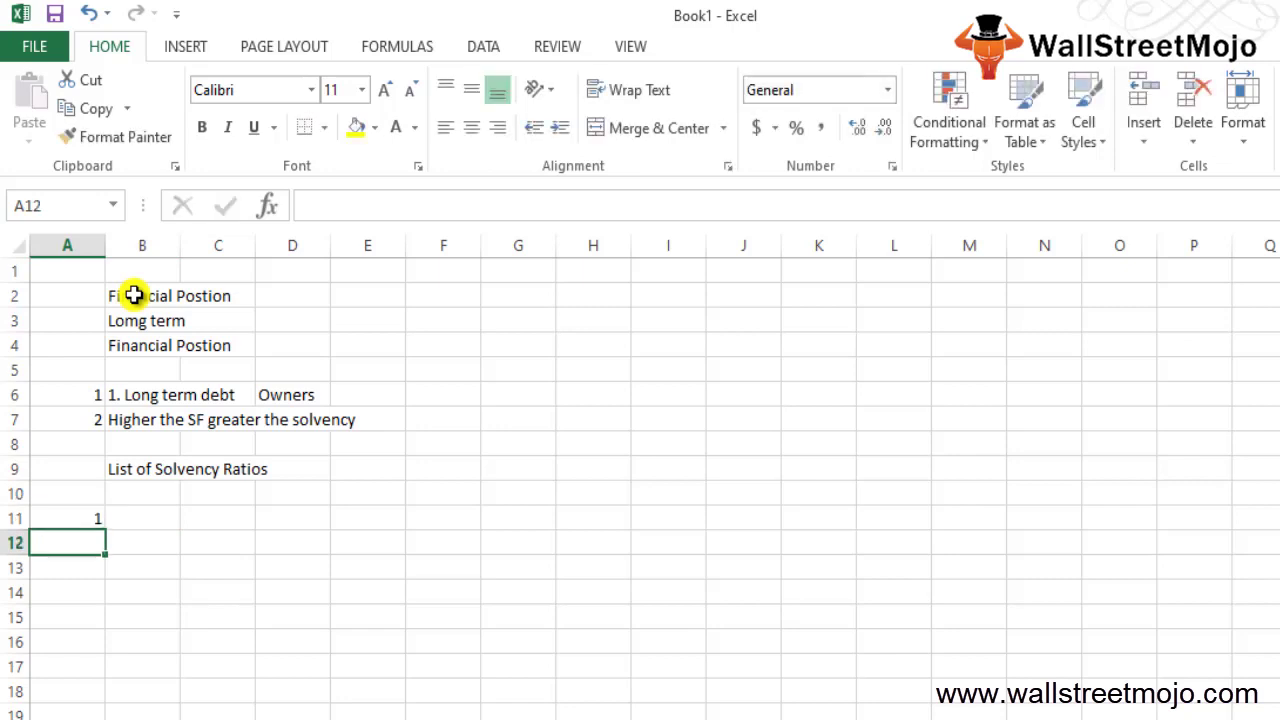
# - Enter 'Long term debt to Equity Ratios' in cell B11
pyautogui.press('Right')
pyautogui.write('Lo')
pyautogui.press('Escape')
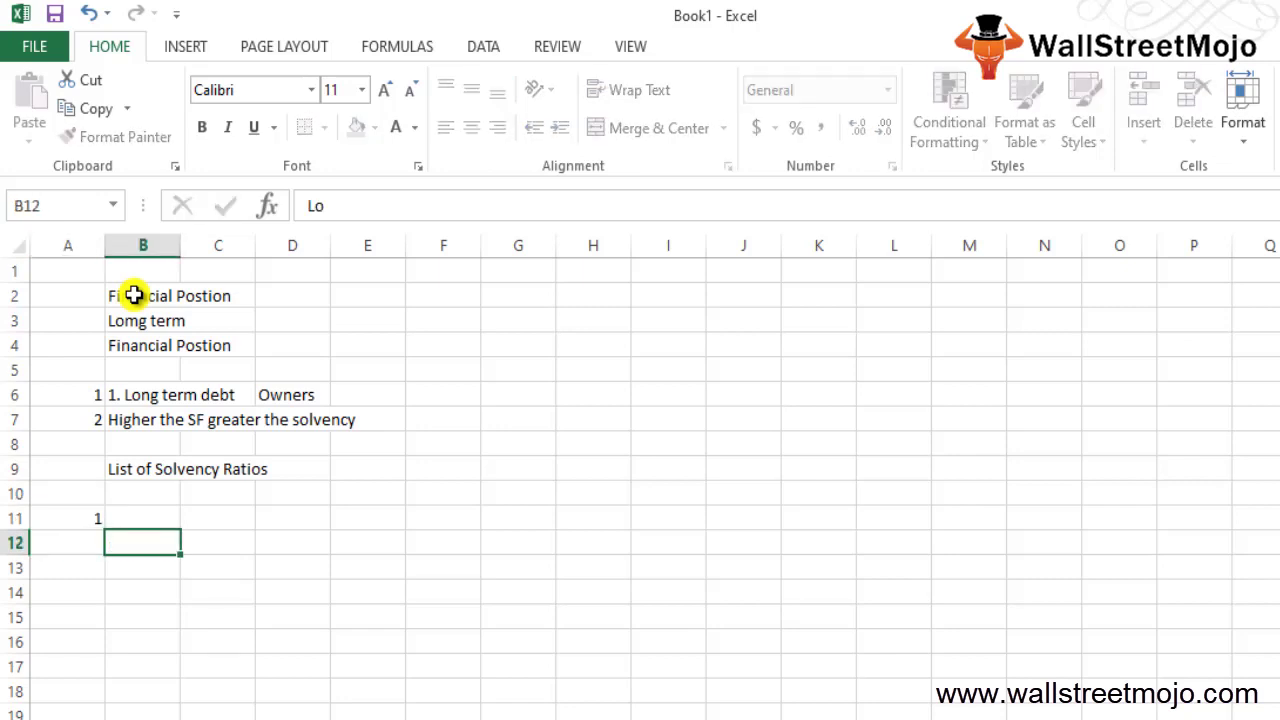
pyautogui.press('Up')
pyautogui.write('Long term debt to Equity Rations')
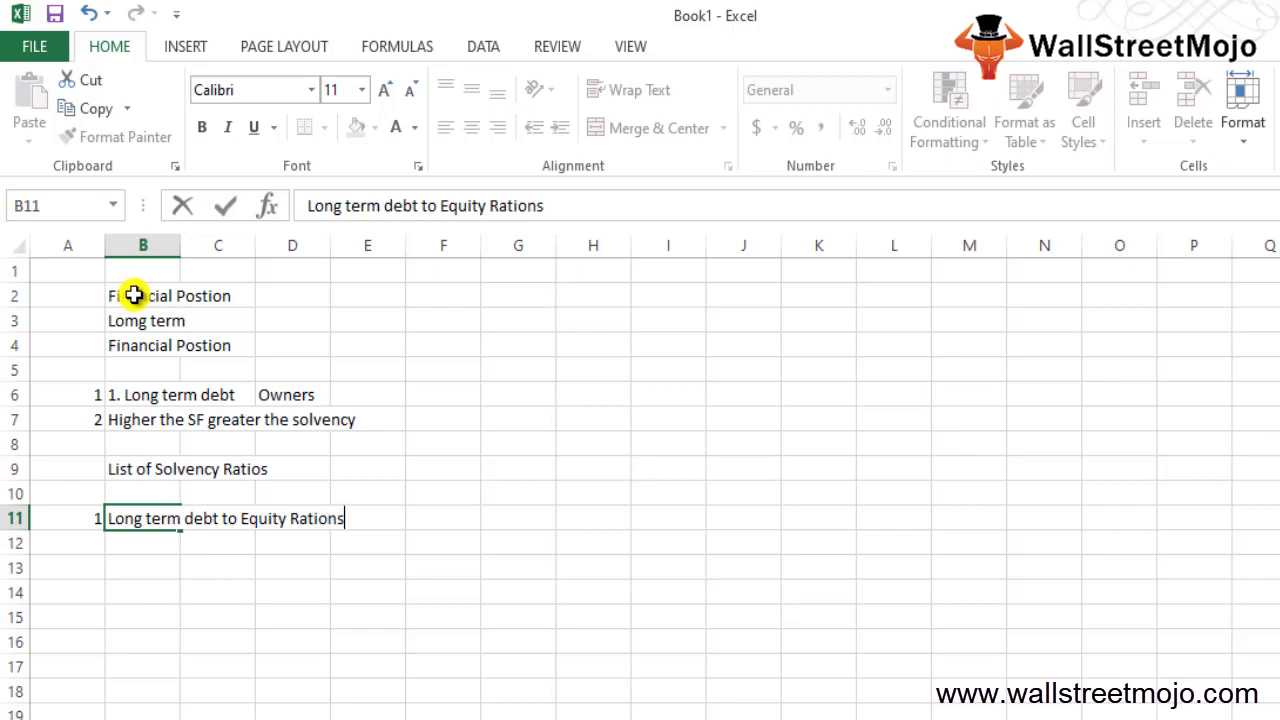
pyautogui.press('BackSpace')
pyautogui.press('BackSpace')
pyautogui.write('s')
pyautogui.press('Return')
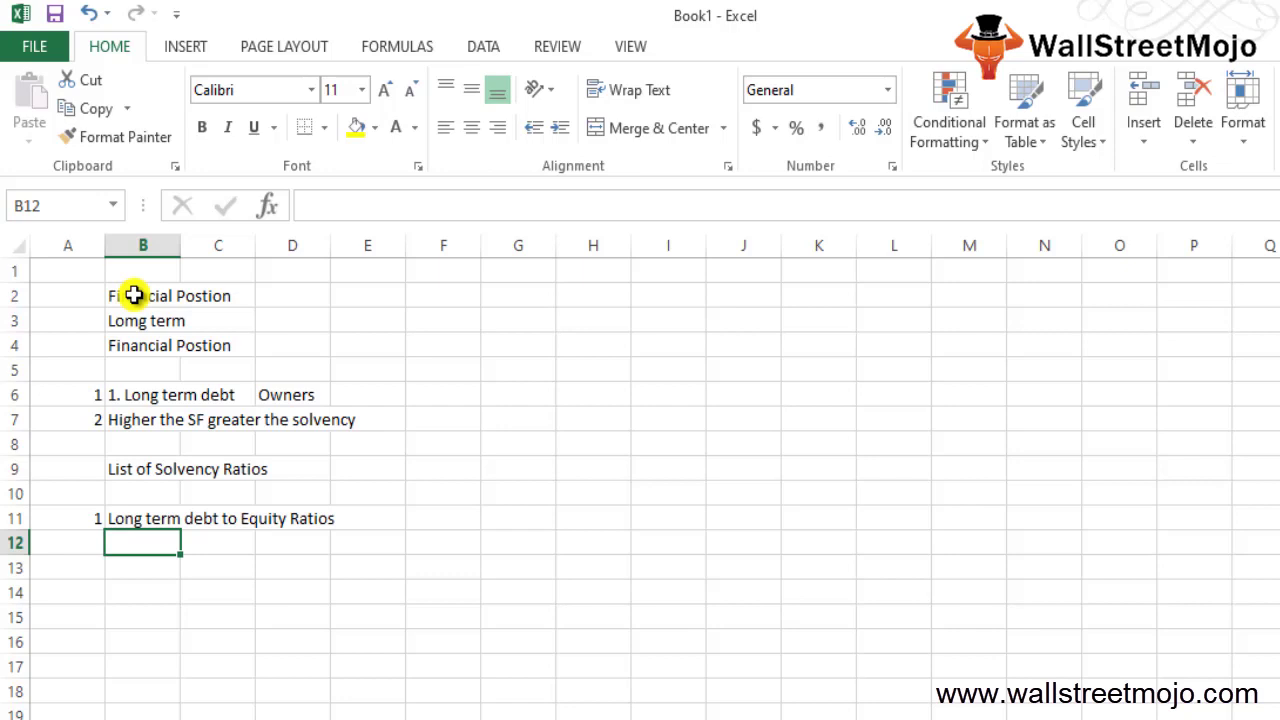
pyautogui.press('Down')
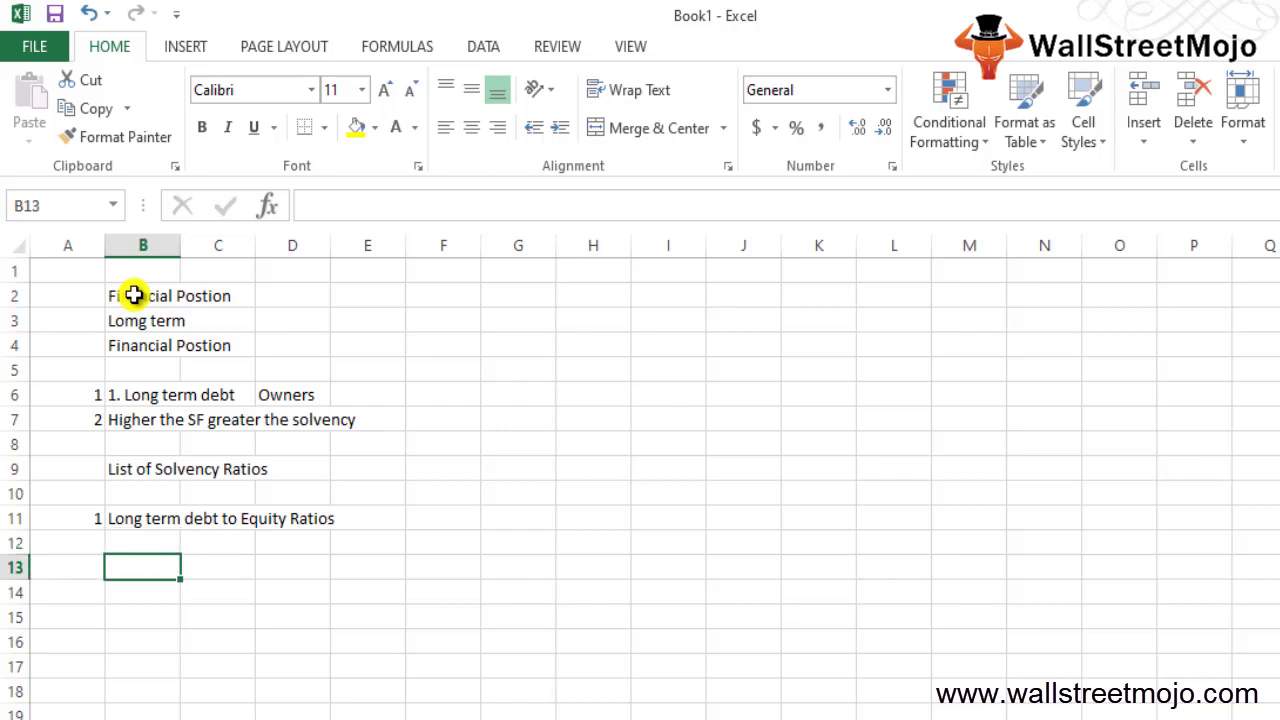
# - Type 'Long term debt' in B13 and 'Leverage business' in B14
pyautogui.write('Long term s')
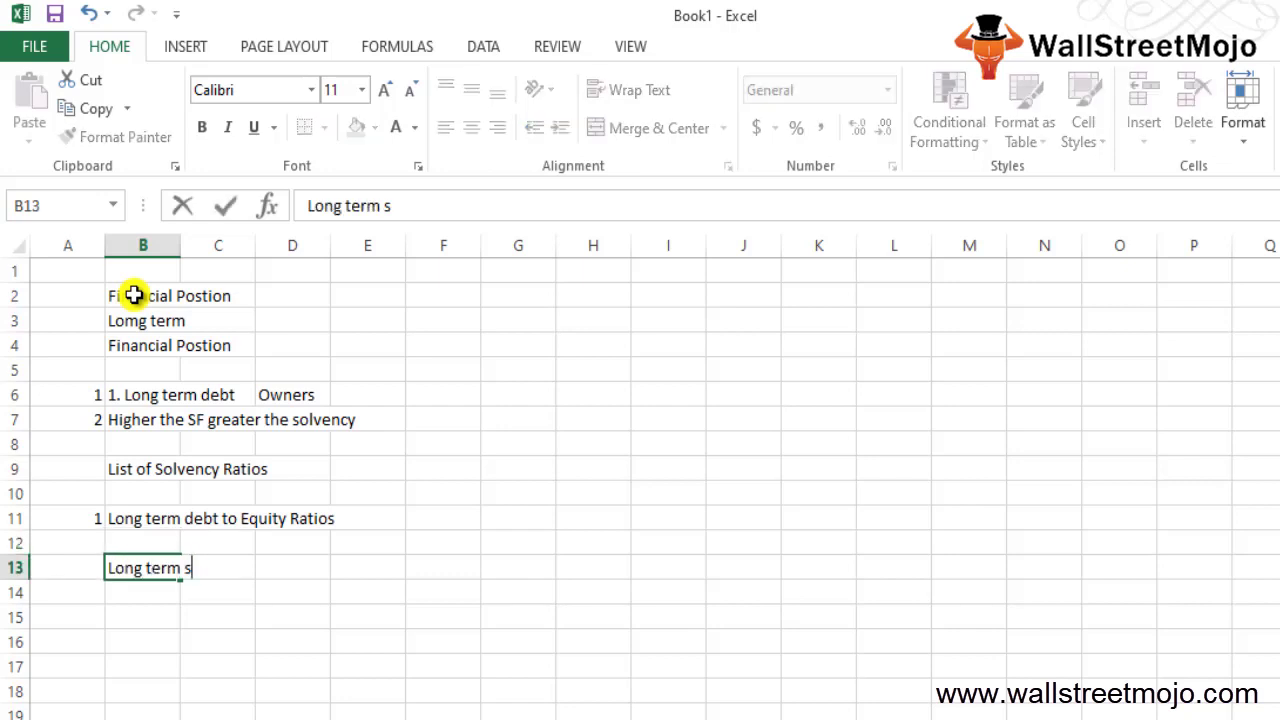
pyautogui.press('BackSpace')
pyautogui.write('debt')
pyautogui.press('Return')
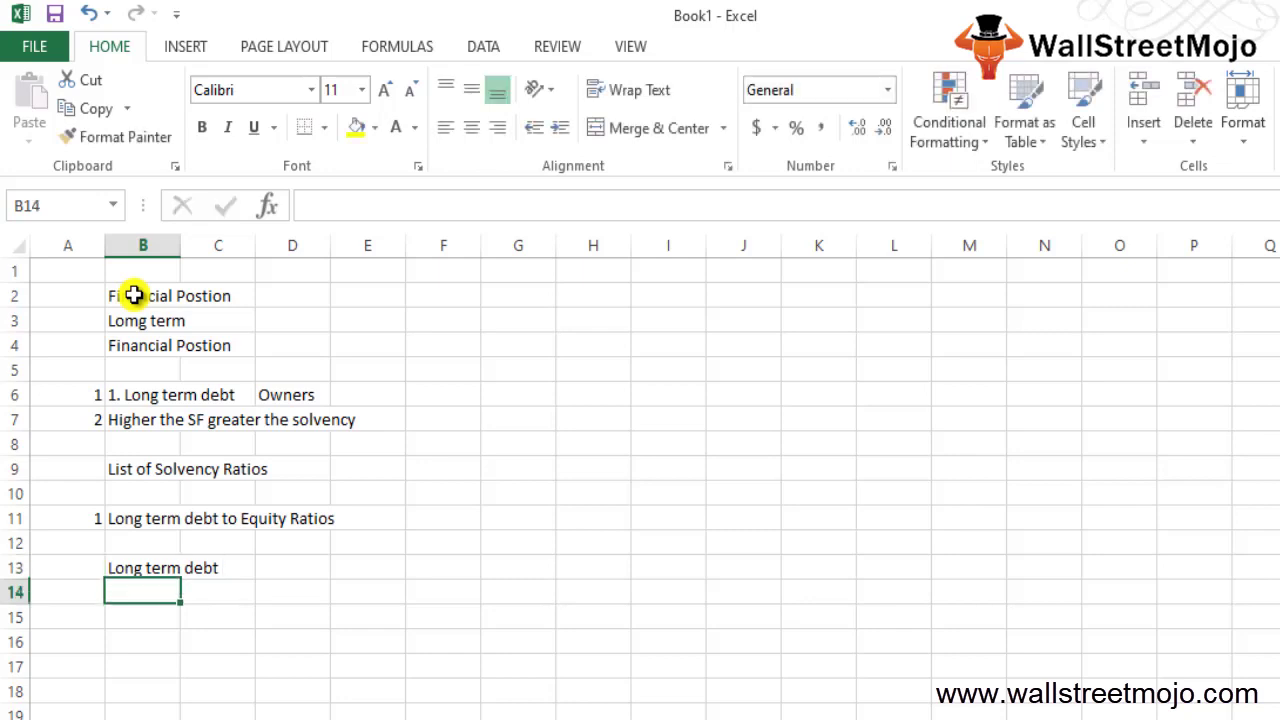
pyautogui.write('Leverage business')
pyautogui.press('Return')
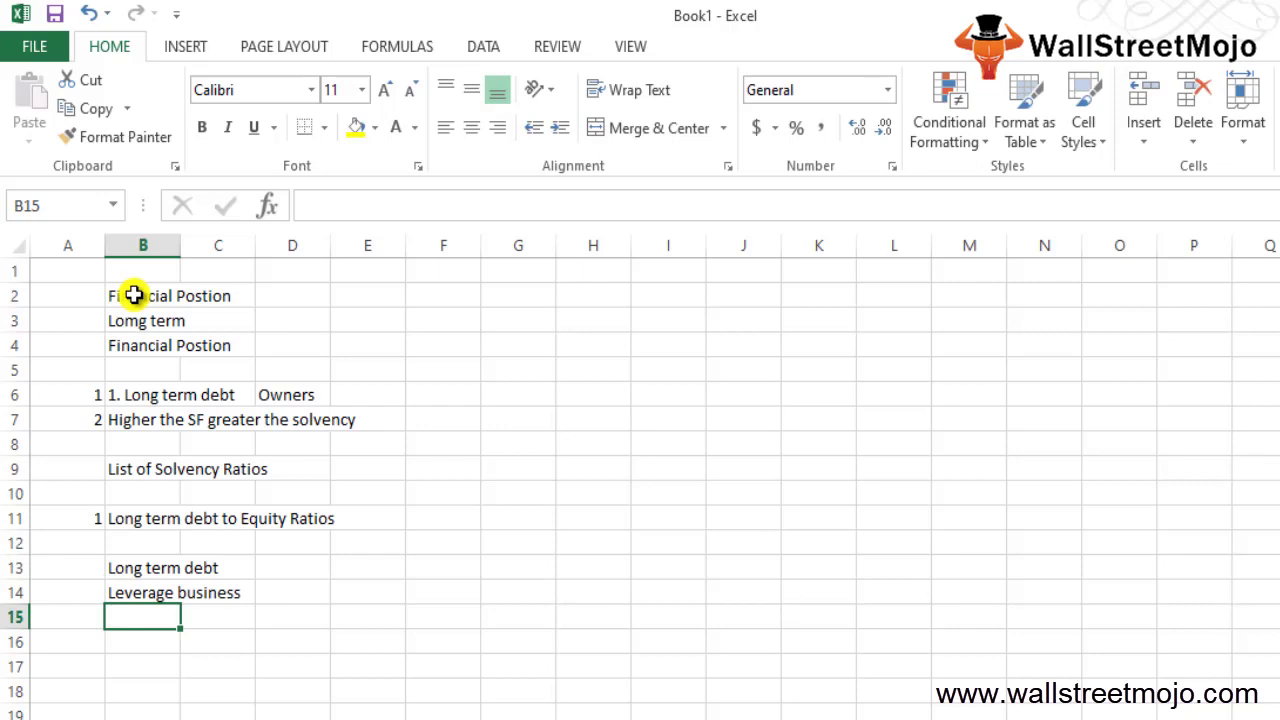
# - Add 'Long term loans' in B15 and the side note 'Deb' in D15
pyautogui.write('Long')
pyautogui.hotkey('shift', 'Right')
pyautogui.hotkey('shift', 'Right')
pyautogui.hotkey('shift', 'Right')
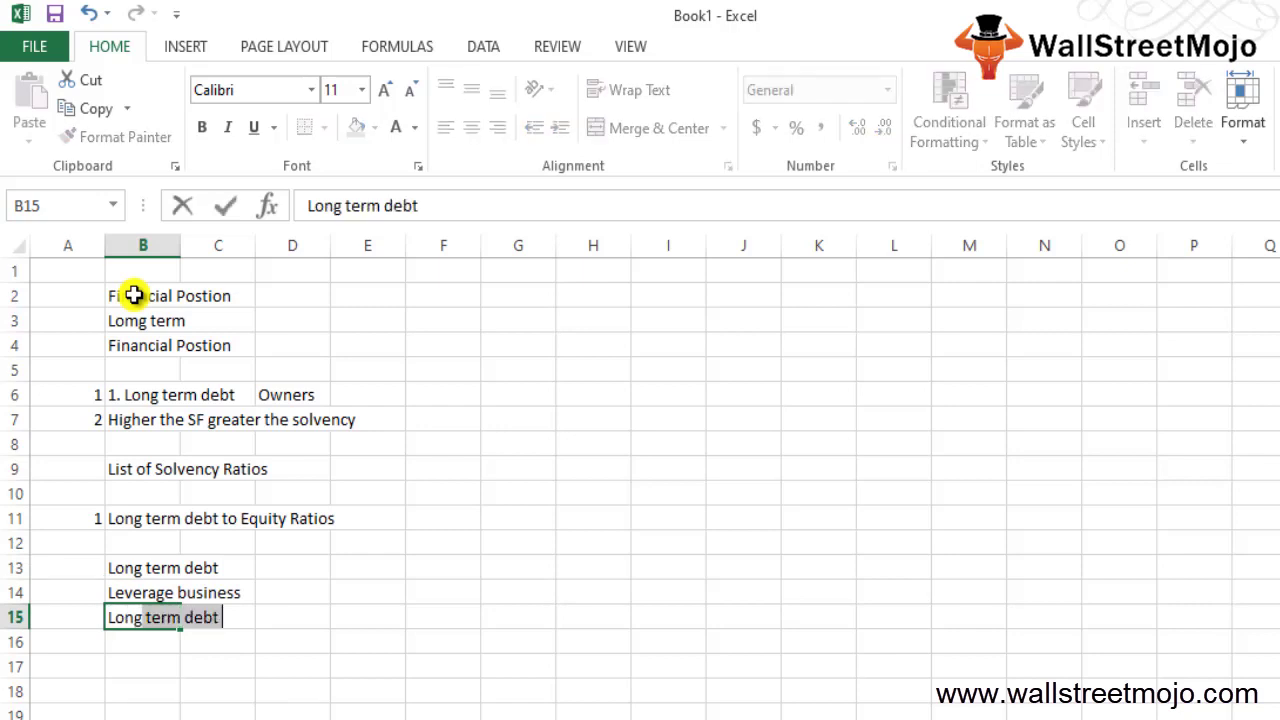
pyautogui.press('End')
pyautogui.press('BackSpace')
pyautogui.press('BackSpace')
pyautogui.press('BackSpace')
pyautogui.press('BackSpace')
pyautogui.write('loans')
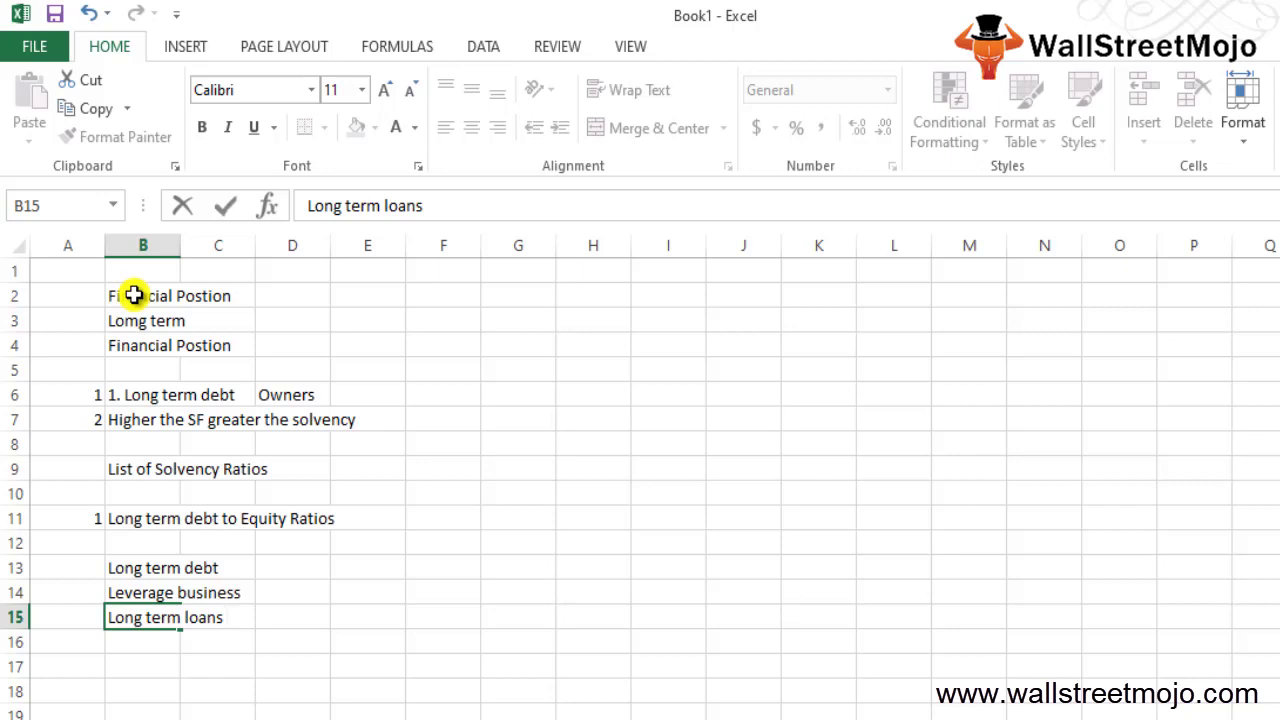
pyautogui.press('Return')
pyautogui.press('Up')
pyautogui.press('Right')
pyautogui.press('Right')
pyautogui.write('Deb')
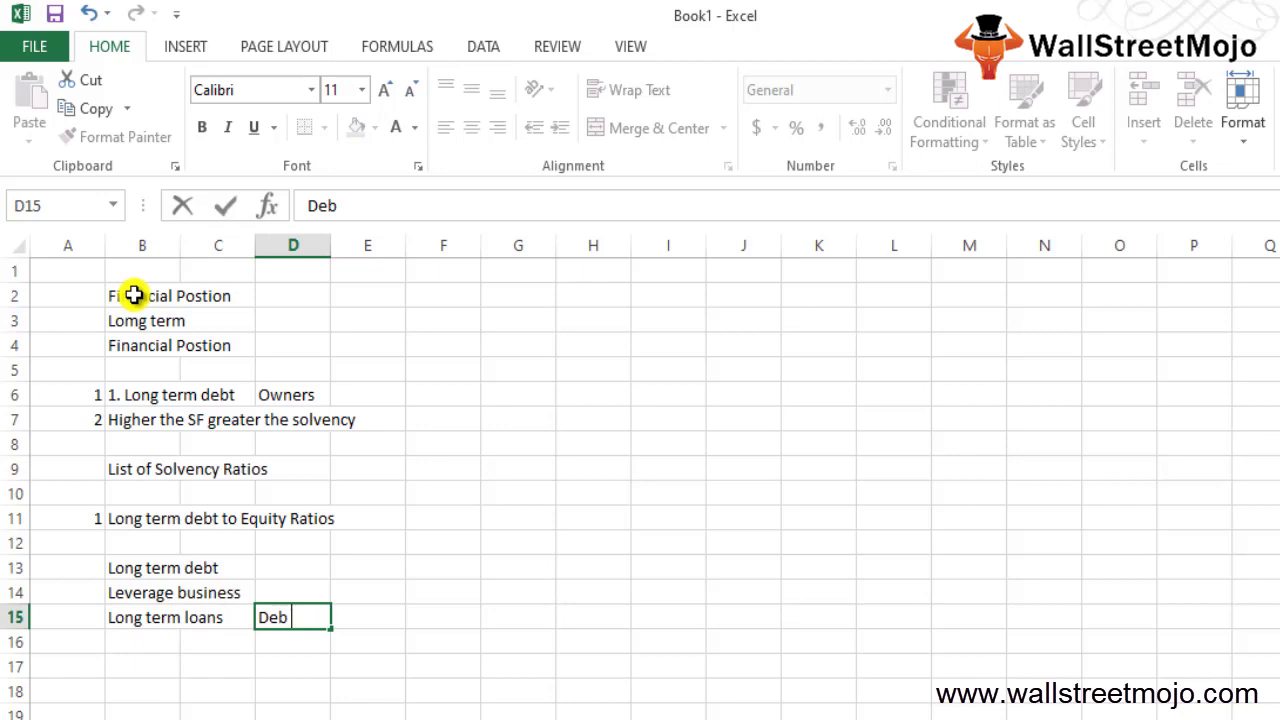
pyautogui.press('Return')
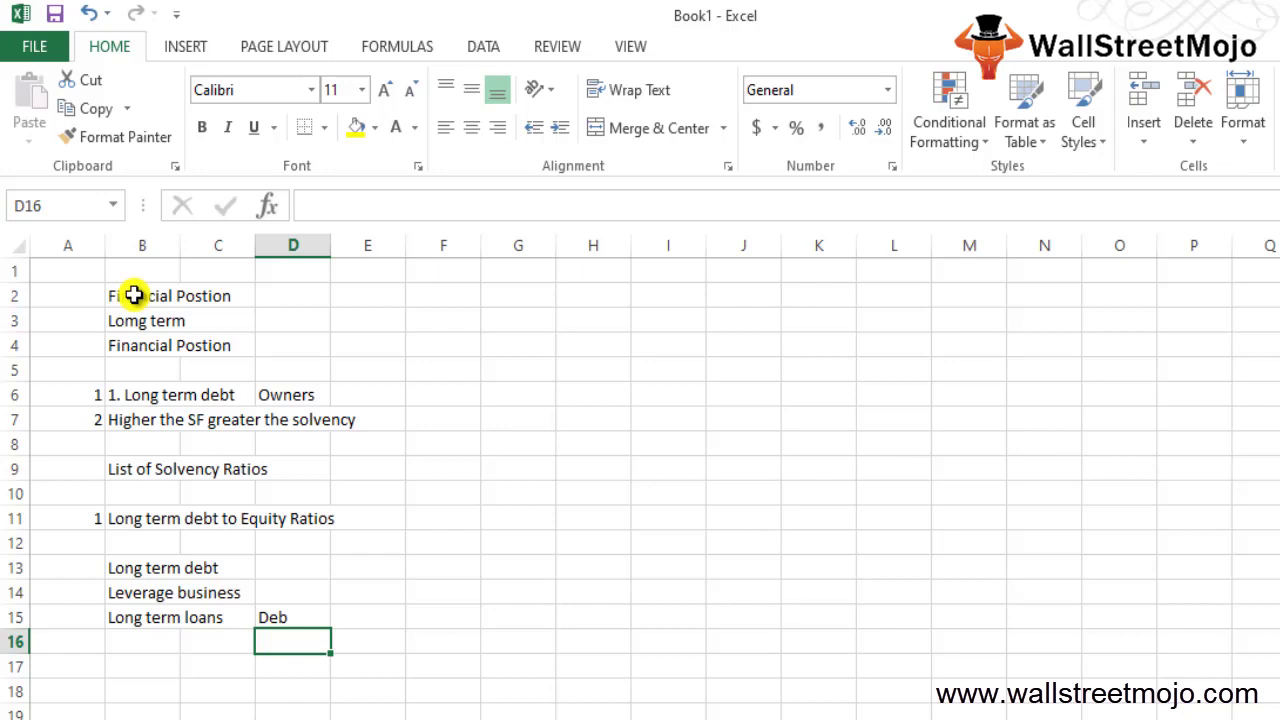
# - Enter 'PSC' in B17 and 'Retained earnings' beside it in C17
pyautogui.press('Up')
pyautogui.press('Down')
pyautogui.press('Down')
pyautogui.press('Left')
pyautogui.press('Up')
pyautogui.press('Left')
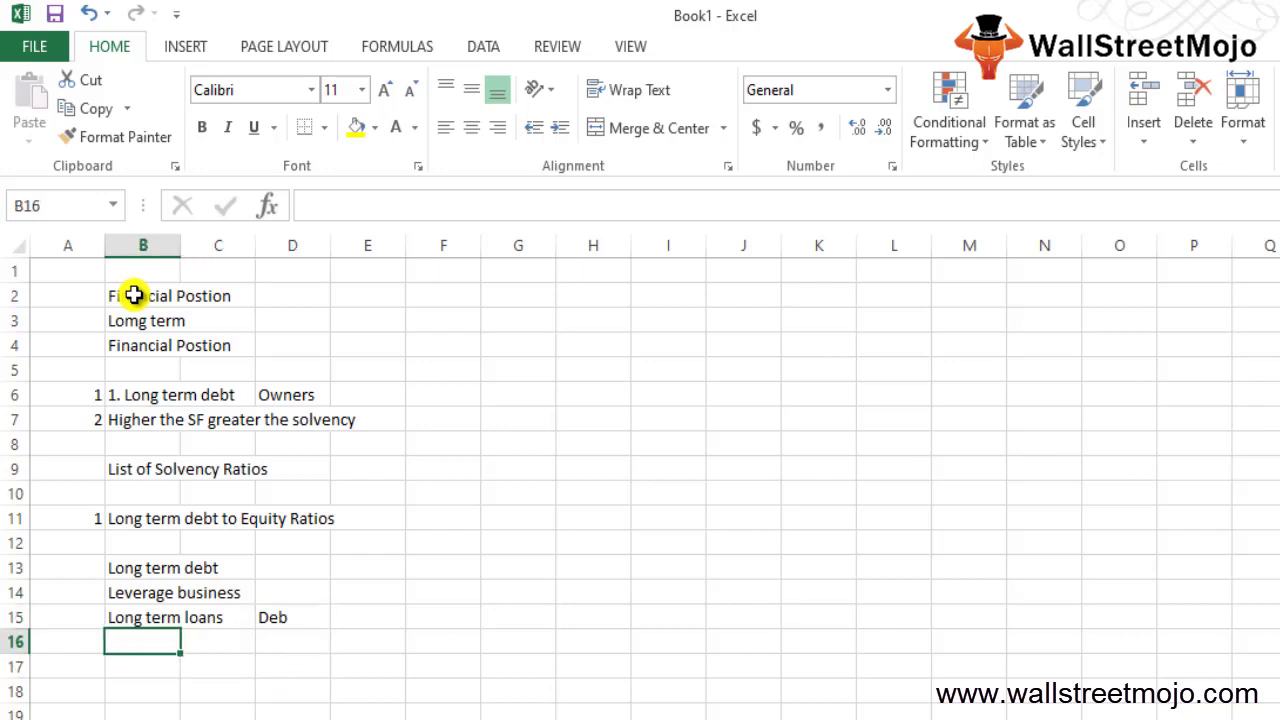
pyautogui.press('Down')
pyautogui.write('PSC')
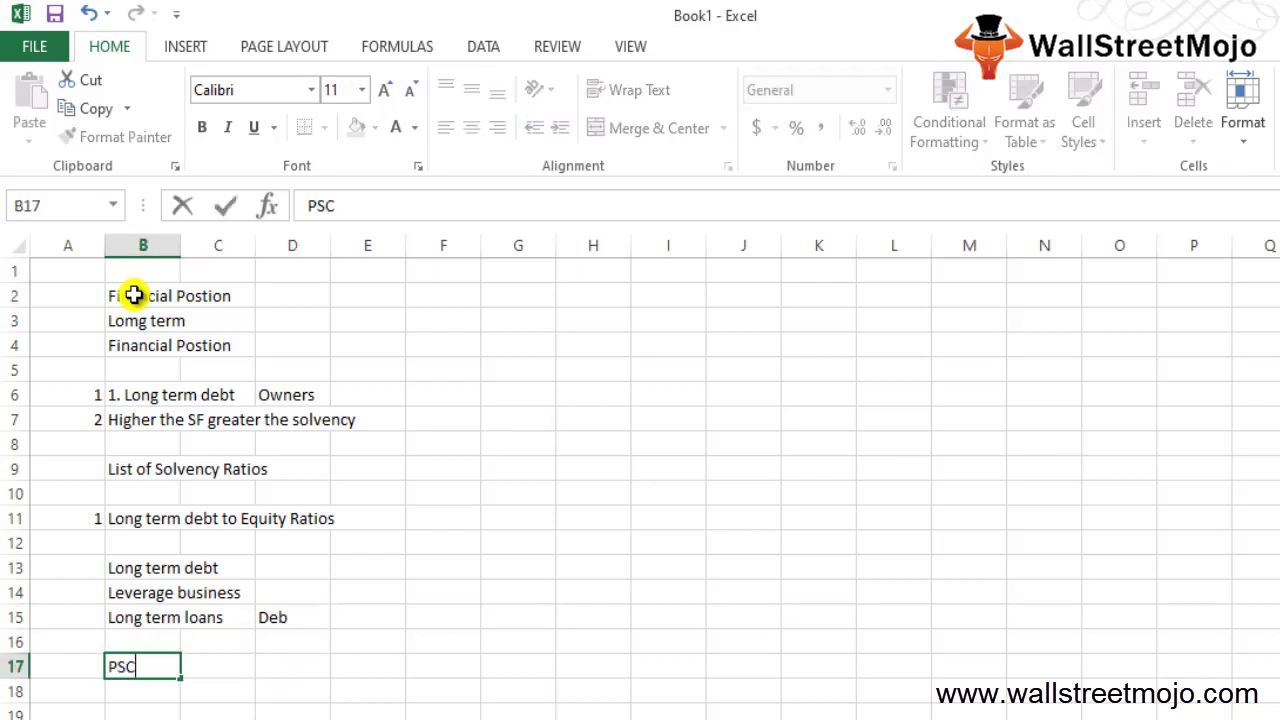
pyautogui.press('Return')
pyautogui.press('Up')
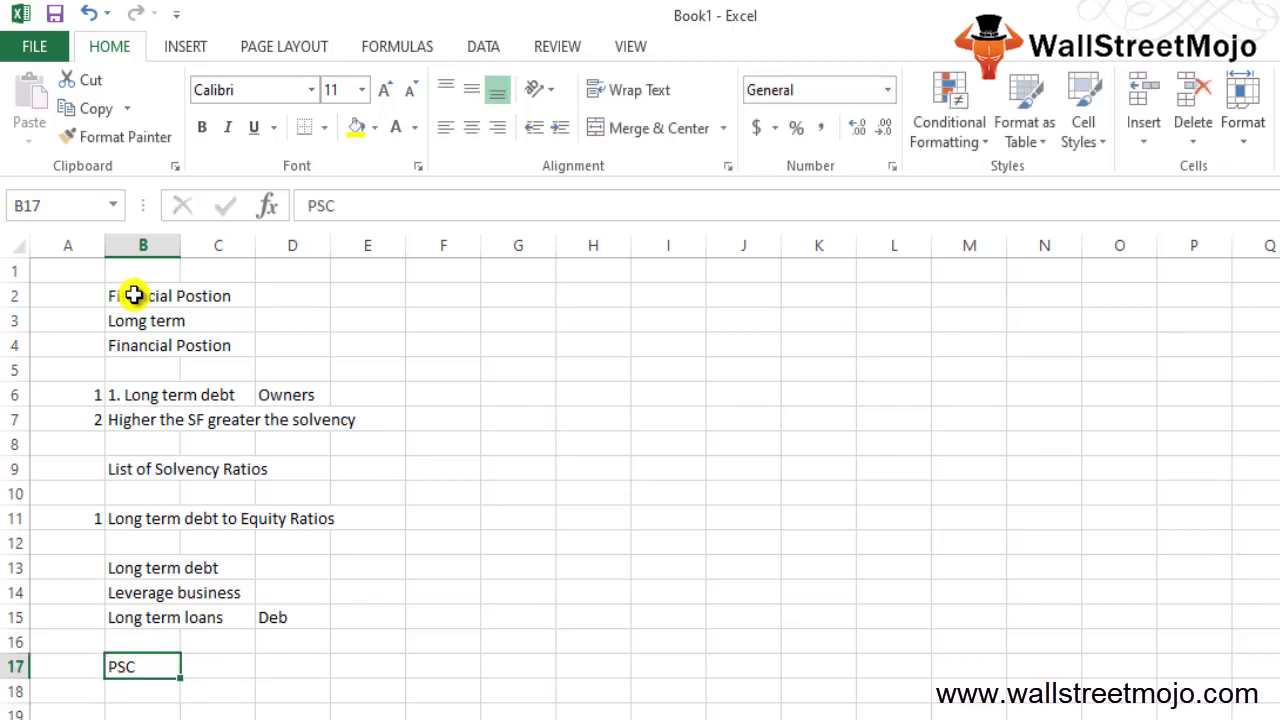
pyautogui.press('Right')
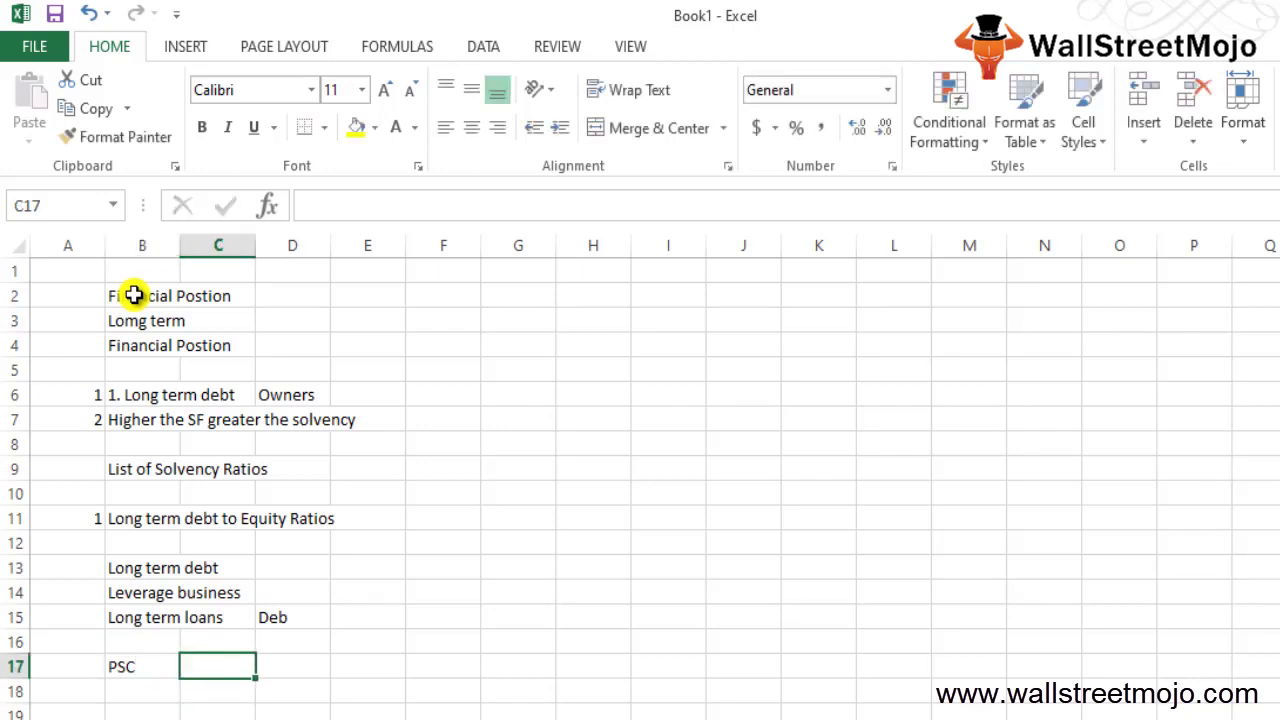
pyautogui.write('Retained')
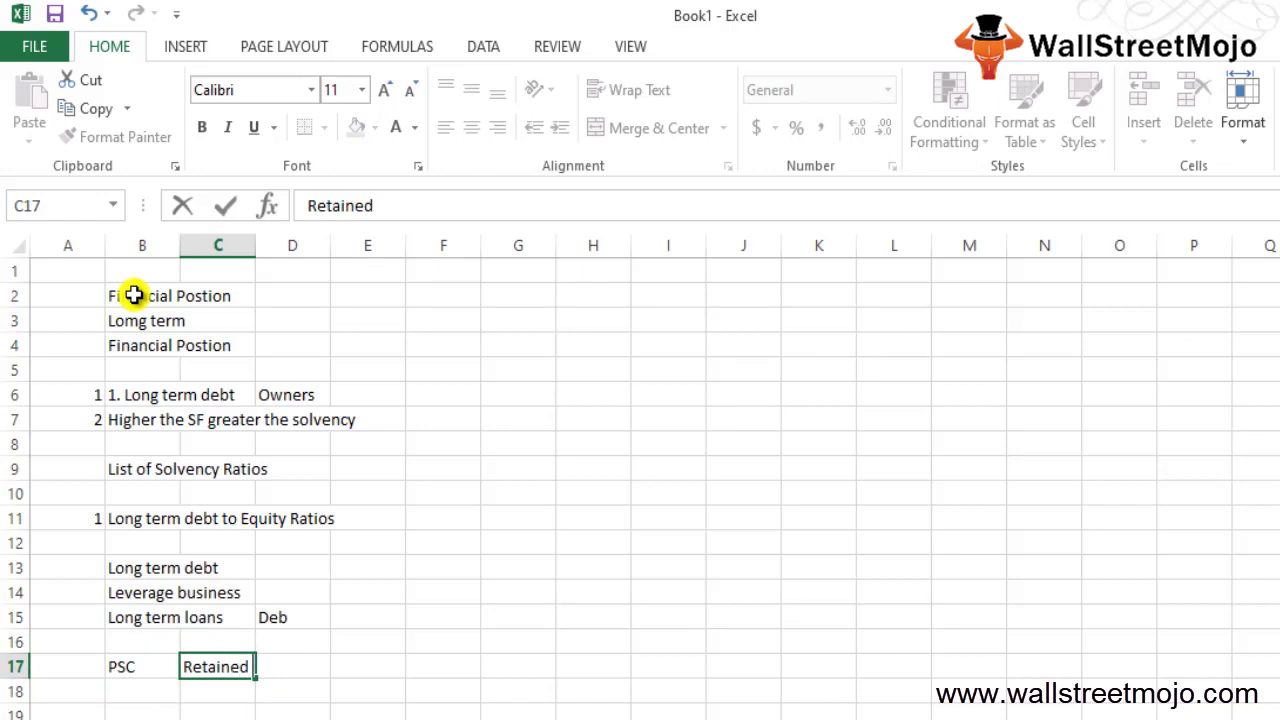
pyautogui.write(' earning s')
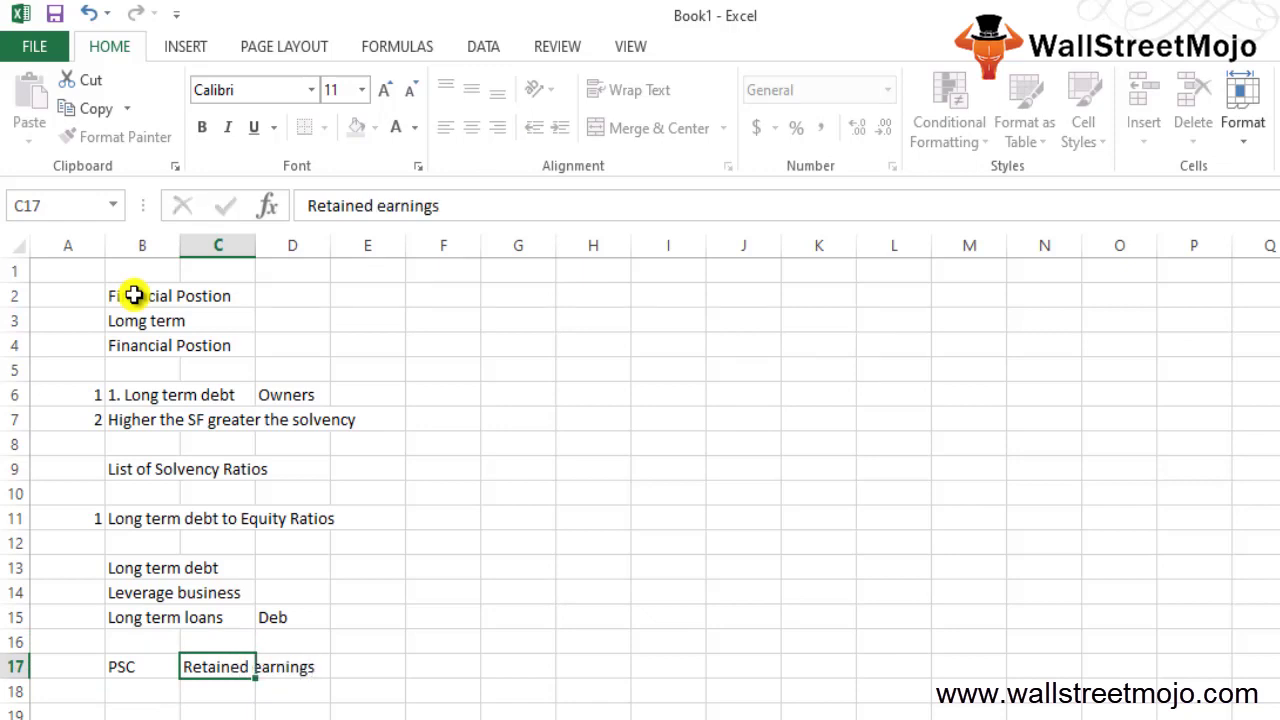
pyautogui.press('Return')
pyautogui.press('Up')
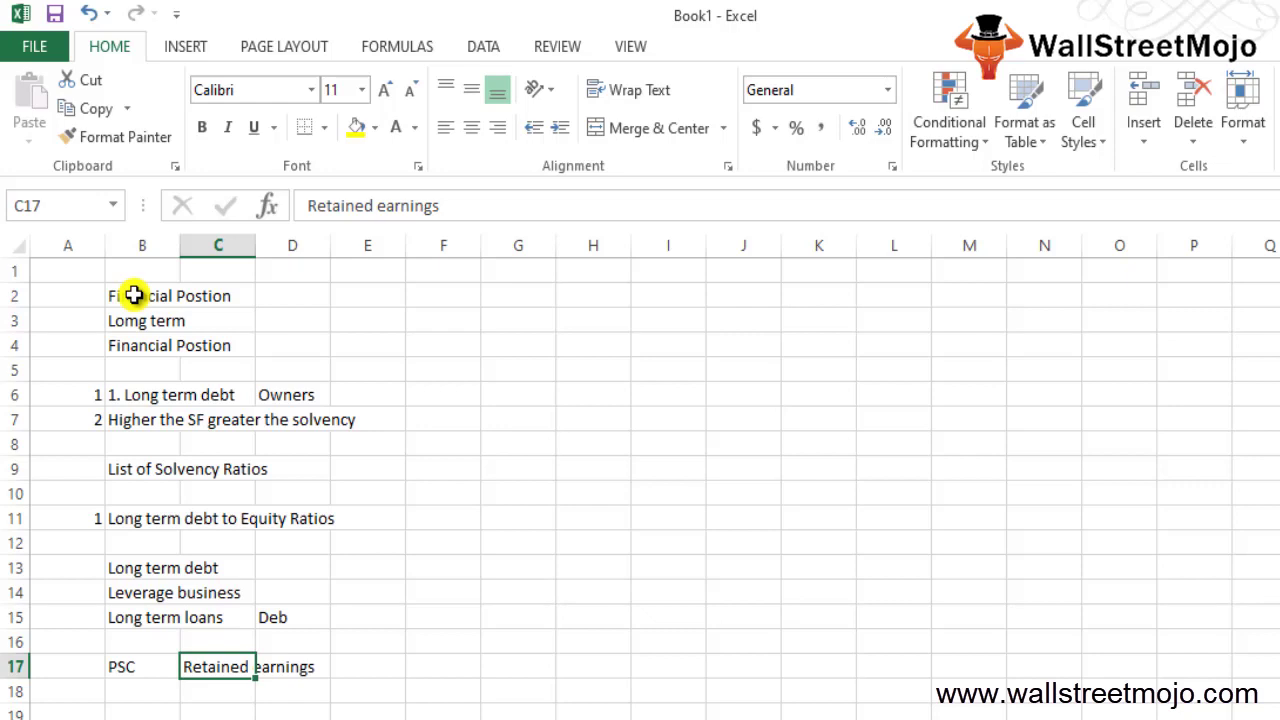
# - Add 'Long term debt to equity contribution' in cell B18
pyautogui.press('Down')
pyautogui.press('Left')
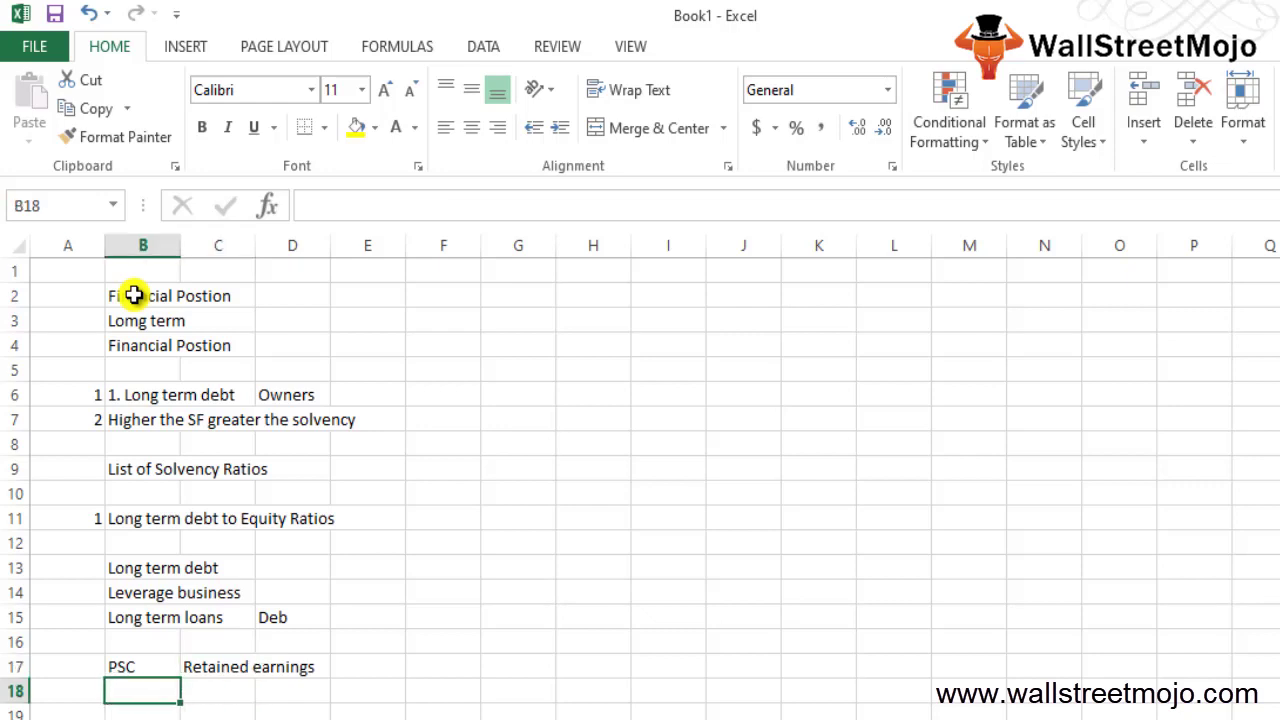
pyautogui.write('Long term debt')
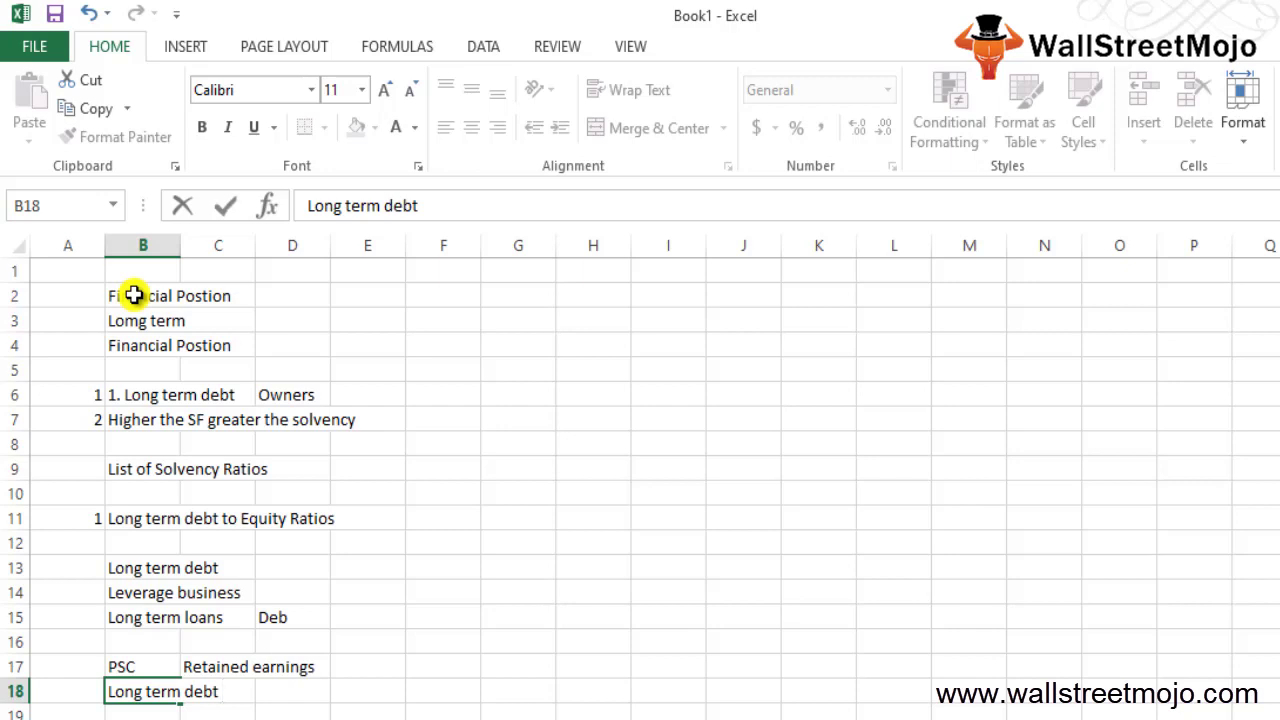
pyautogui.write(' to equit')
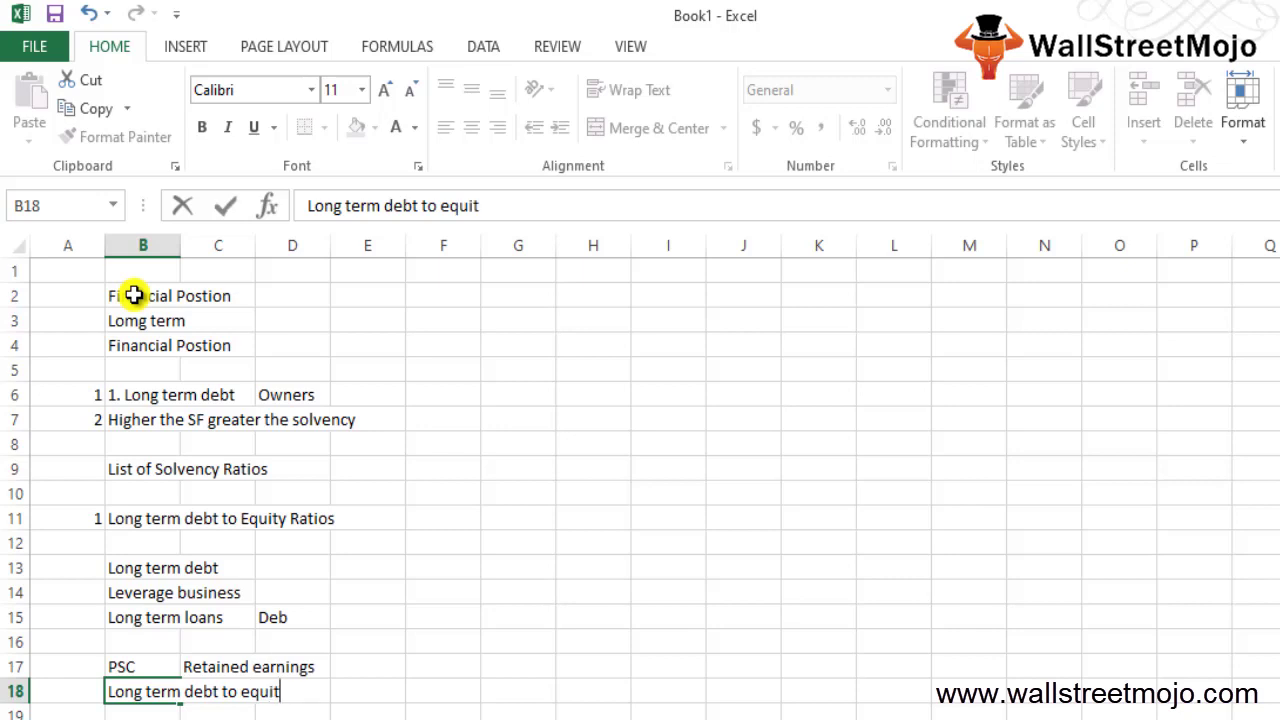
pyautogui.write('y contribution')
pyautogui.press('Return')
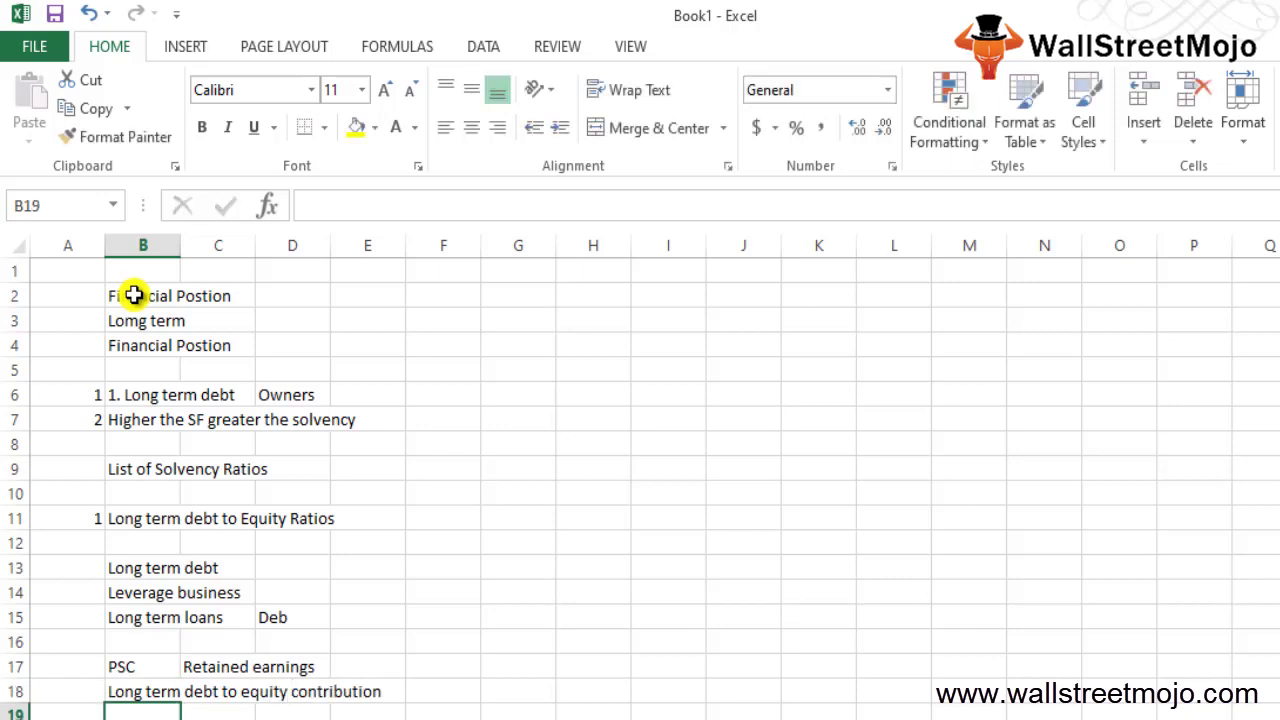
pyautogui.press('Return')
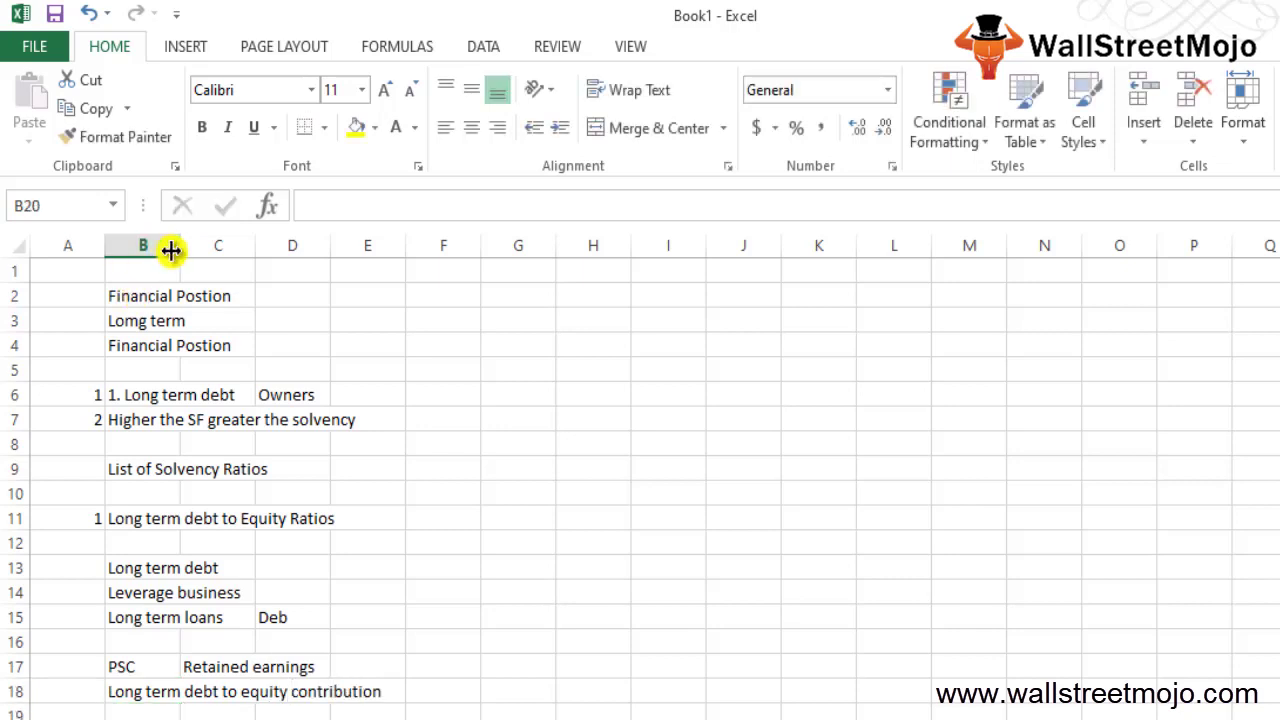
# - Widen column B to fit the notes and number the next item 2 in A21
pyautogui.moveTo(177, 250); pyautogui.dragTo(538, 271)
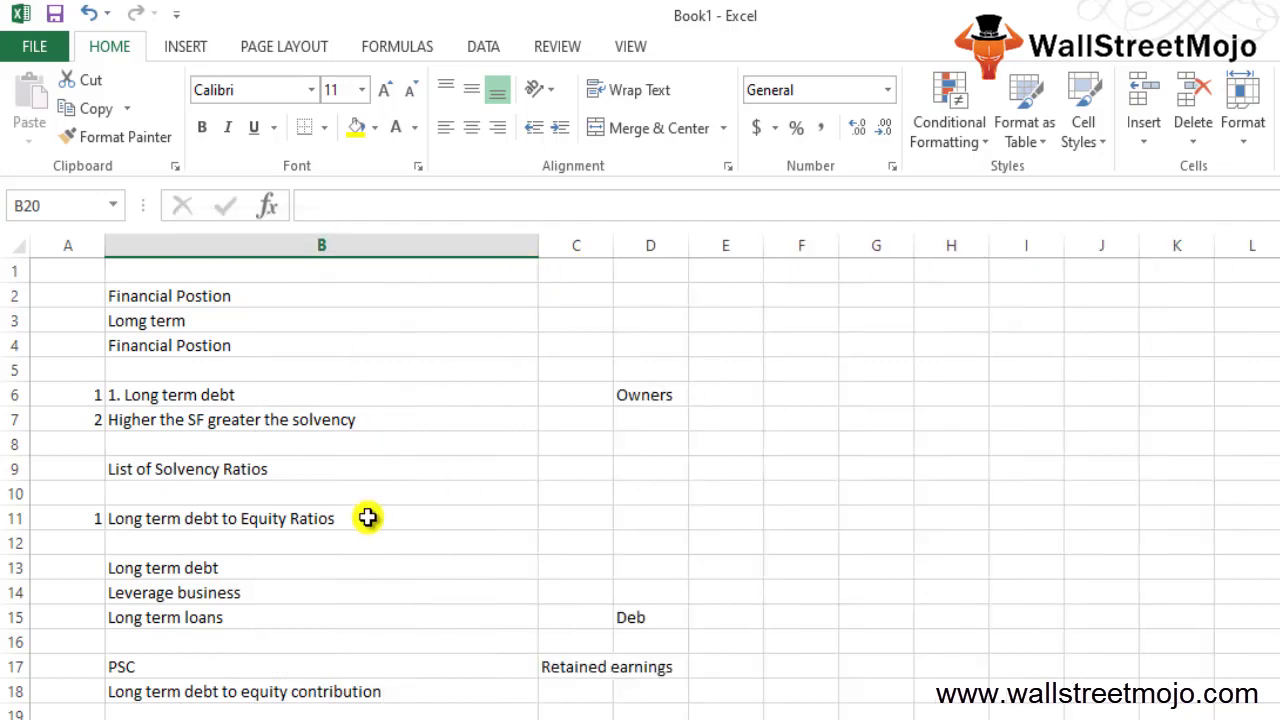
pyautogui.press('Return')
pyautogui.press('Left')
pyautogui.write('2')
pyautogui.press('Return')
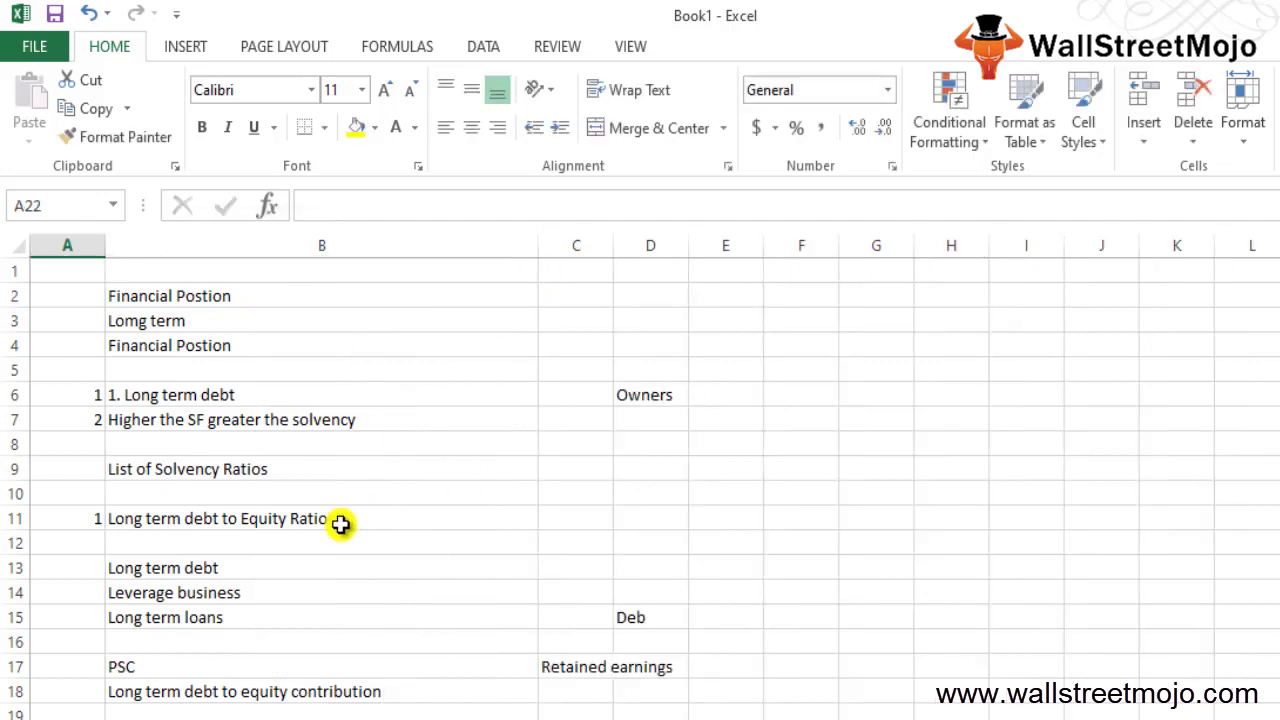
# - Enter the heading 'Total Debt to Equity Rations' in cell B21
pyautogui.press('Up')
pyautogui.press('Right')
pyautogui.write('Tot')
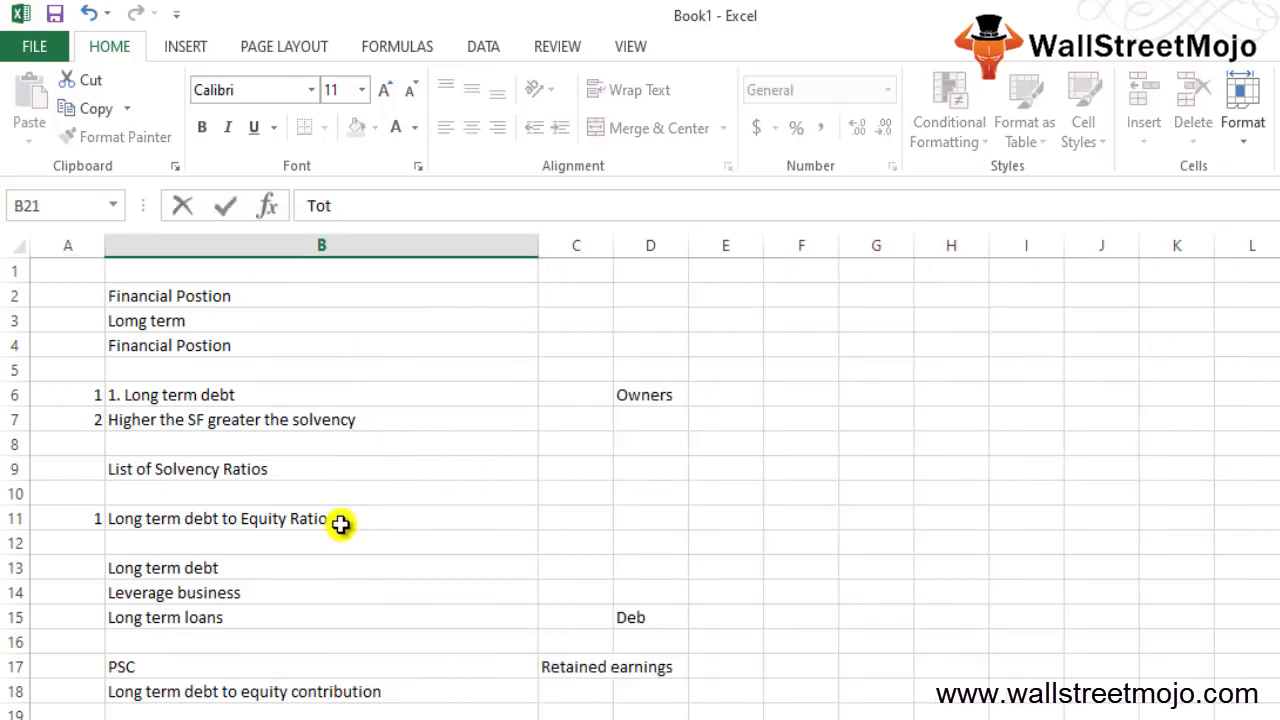
pyautogui.write('al Debt to Equity R')
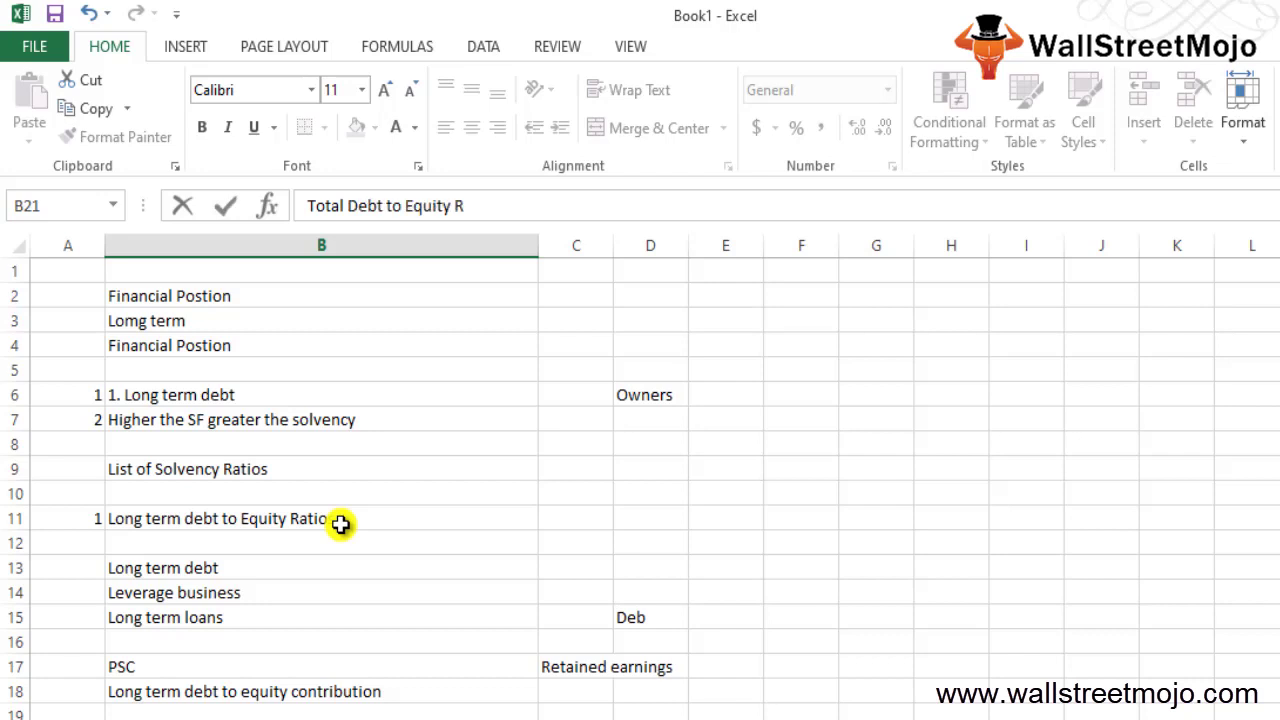
pyautogui.write('ations')
pyautogui.press('Return')
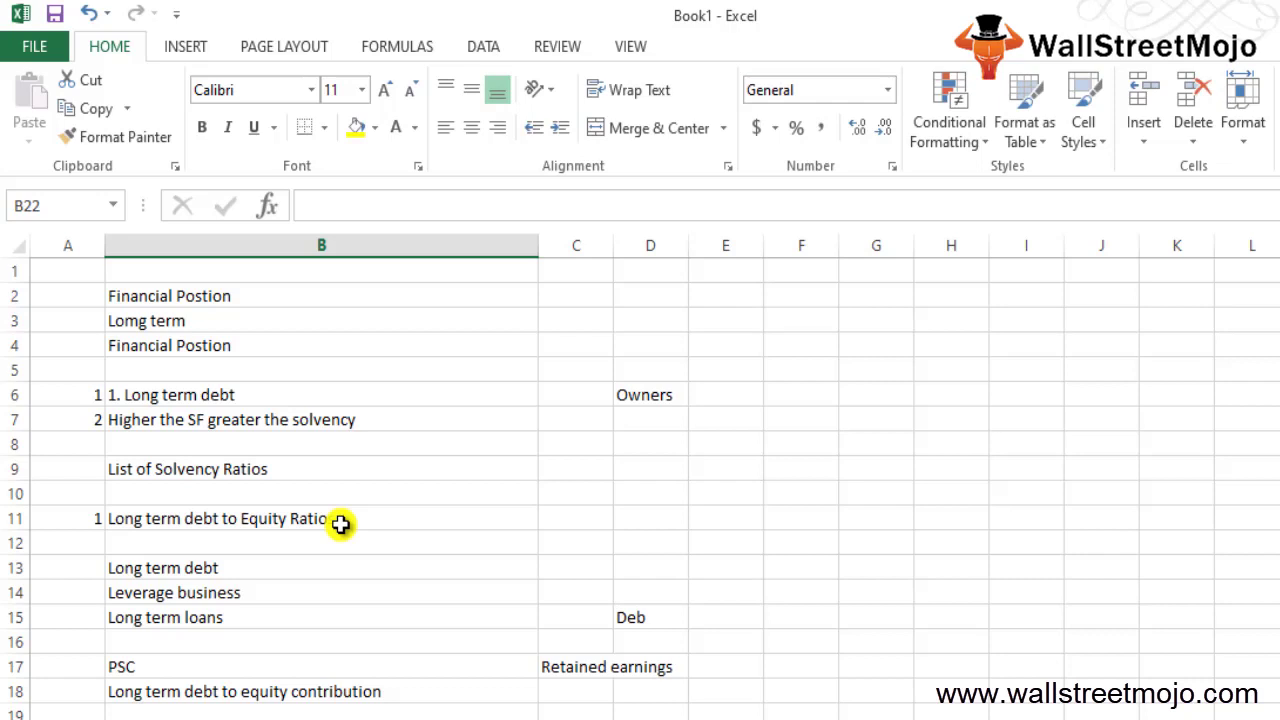
pyautogui.press('Down')
pyautogui.press('Down')
pyautogui.press('Down')
pyautogui.press('Down')
pyautogui.press('Down')
pyautogui.press('Down')
pyautogui.press('Down')
# - Add the note 'Short term and Long term' in cell B23
pyautogui.press('Up')
pyautogui.press('Up')
pyautogui.press('Up')
pyautogui.press('Up')
pyautogui.press('Up')
pyautogui.press('Up')
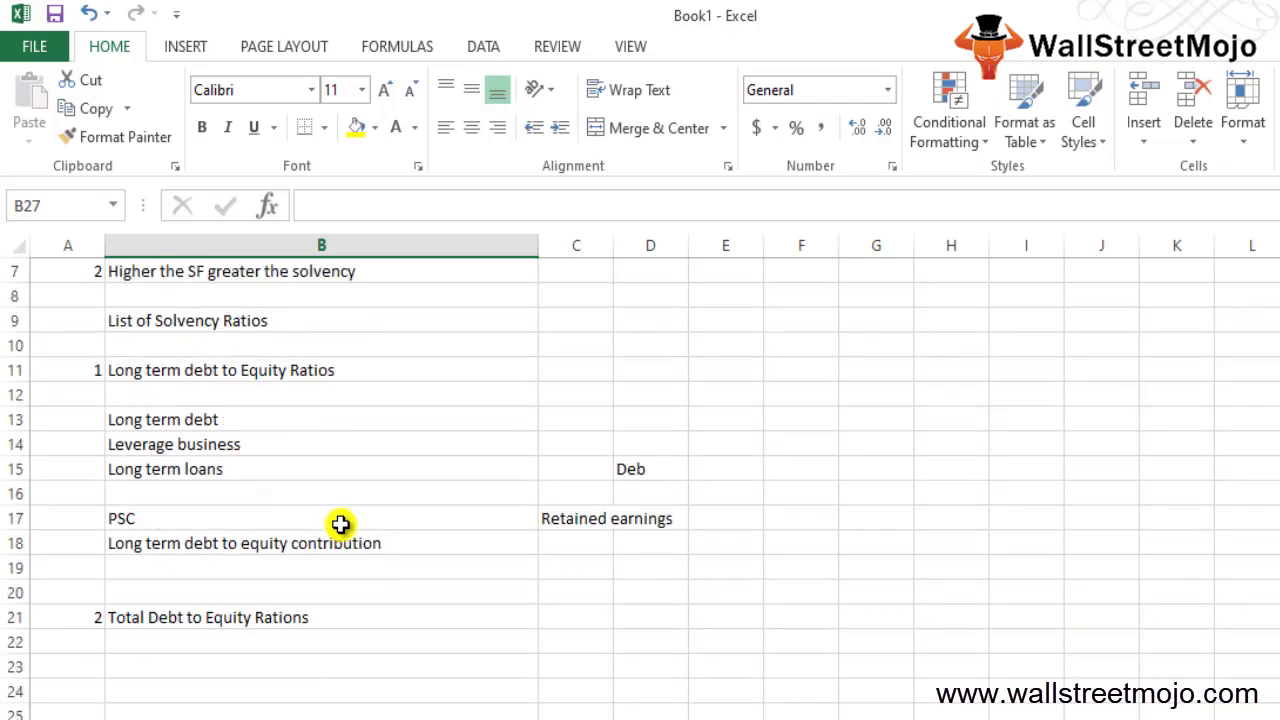
pyautogui.press('Up')
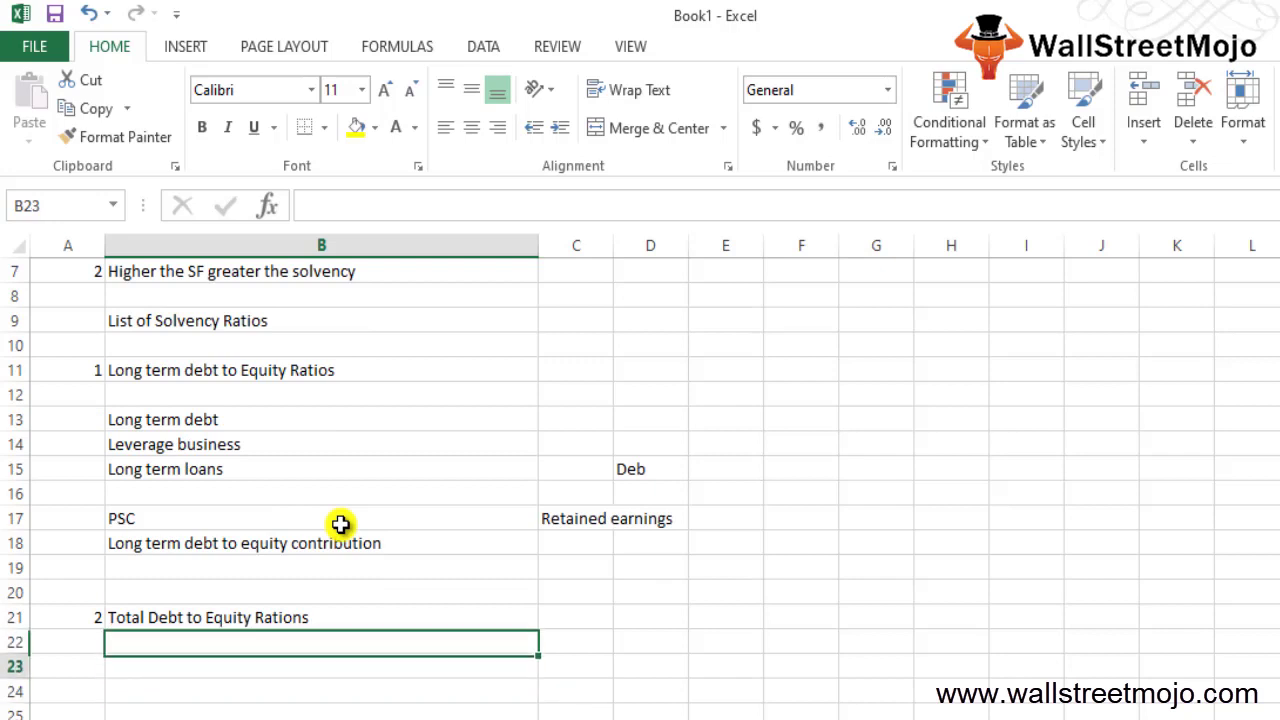
pyautogui.press('Down')
pyautogui.write('Short')
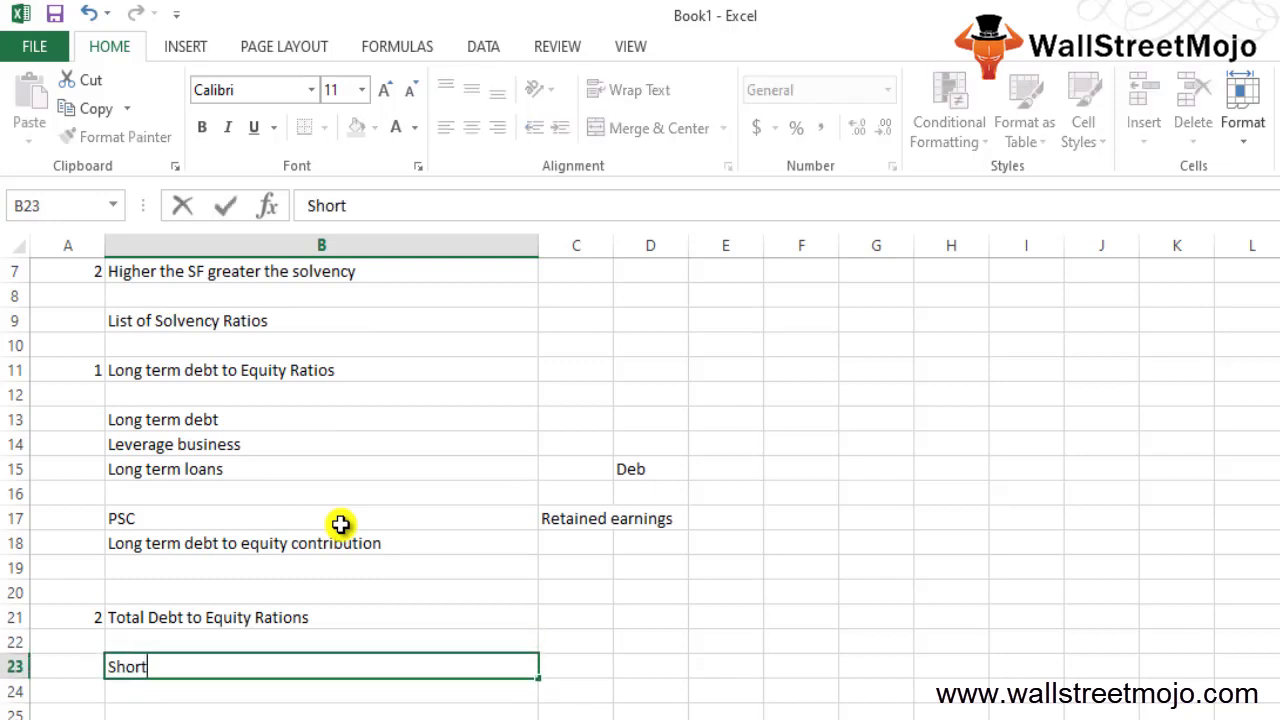
pyautogui.write(' term and Long terms')
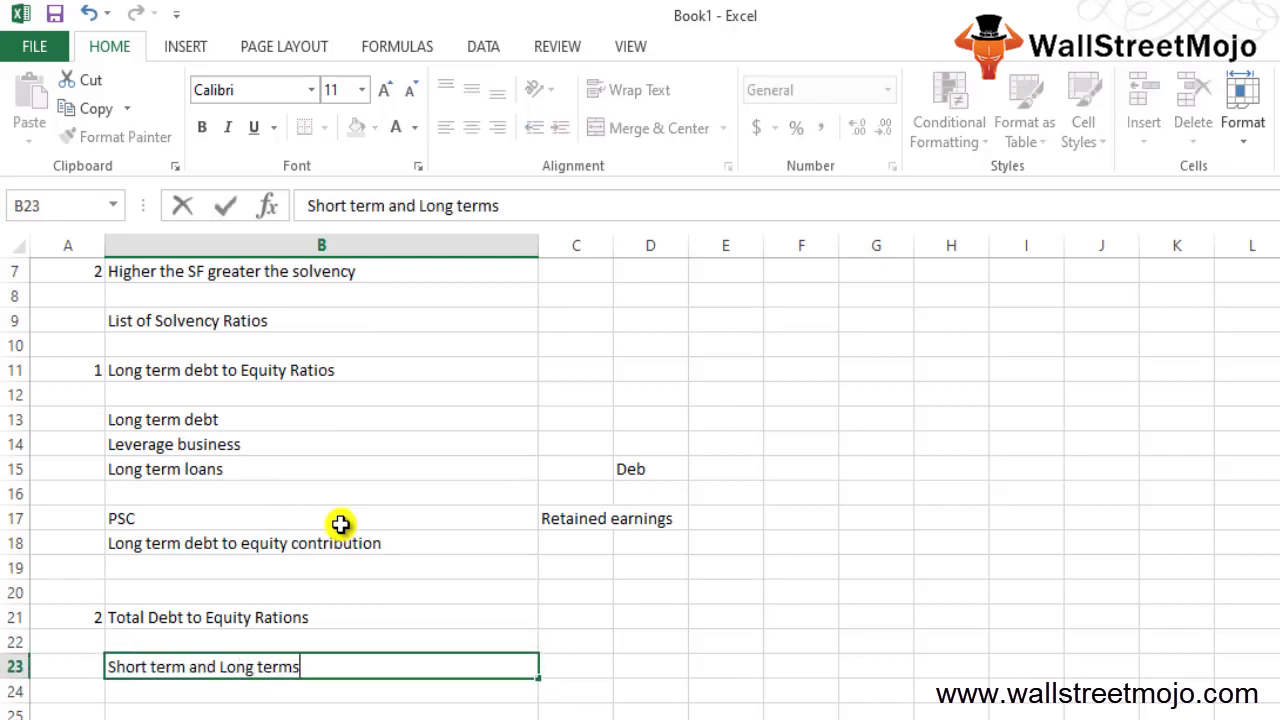
pyautogui.press('BackSpace')
pyautogui.press('Return')
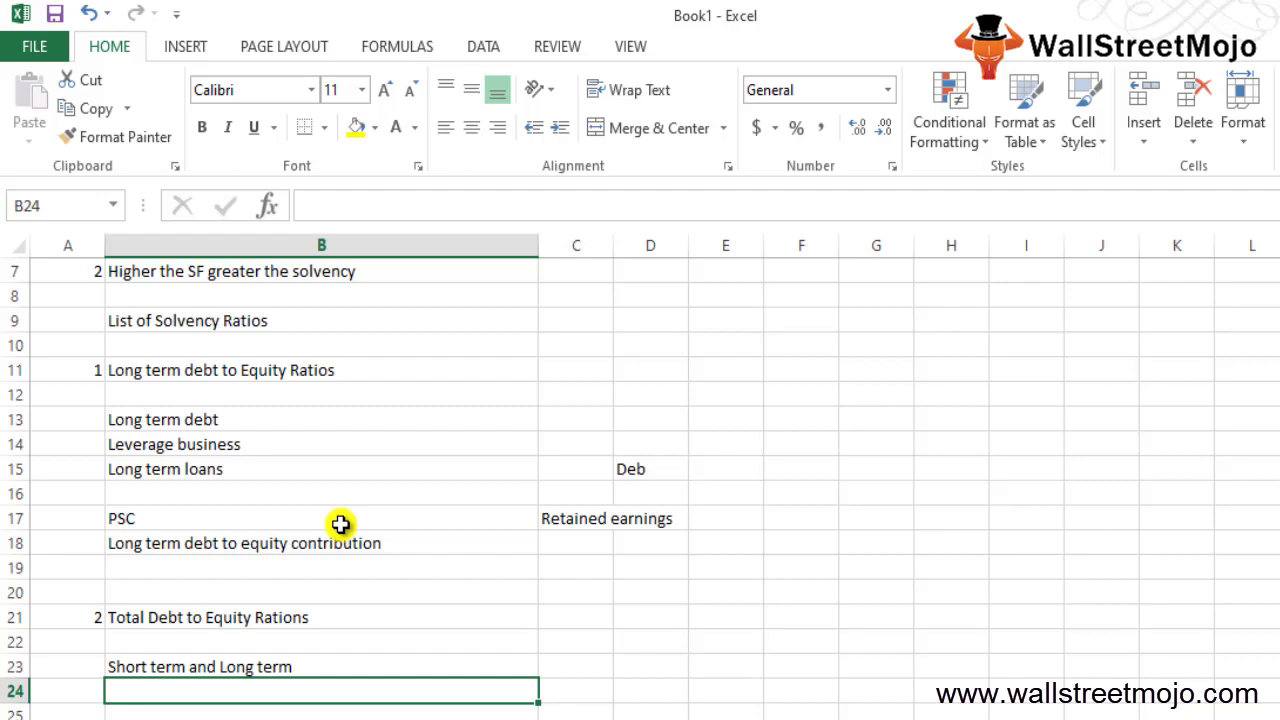
pyautogui.press('Return')
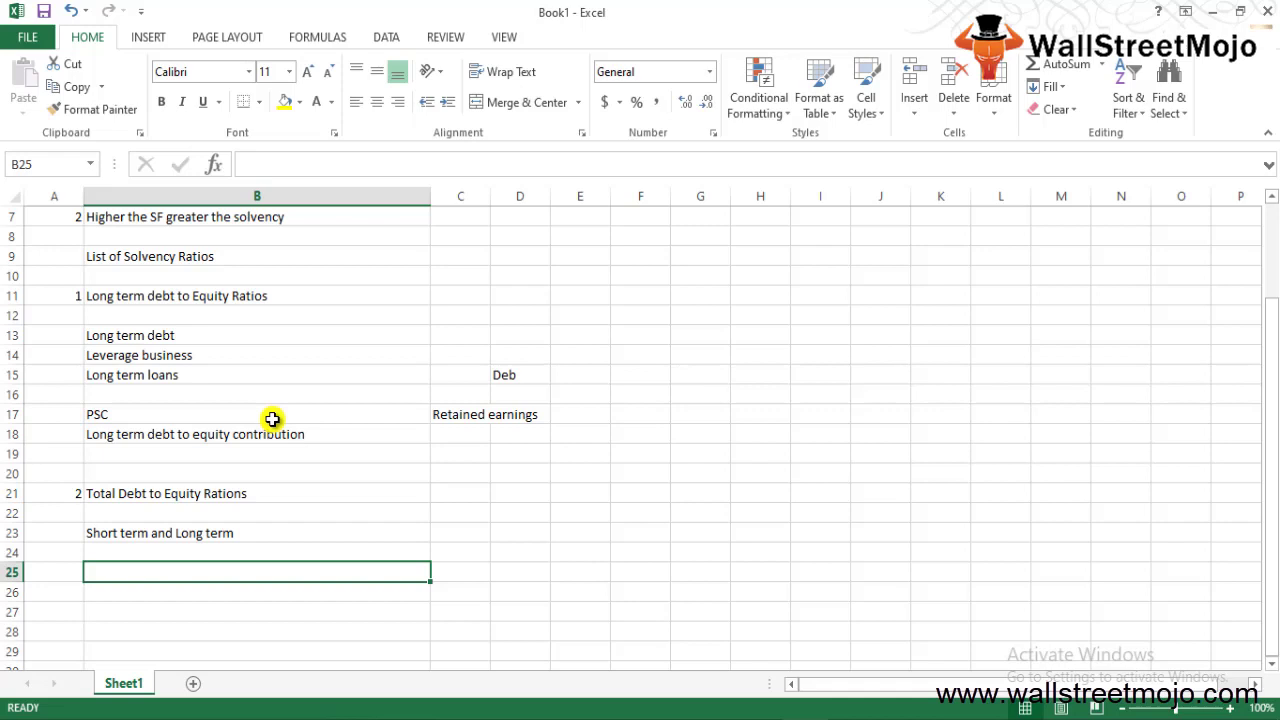
# - Type 'Debt compared to equity' in B25 and 'Higher the ratio higher the leverage' in B26
pyautogui.write('Debt compare')
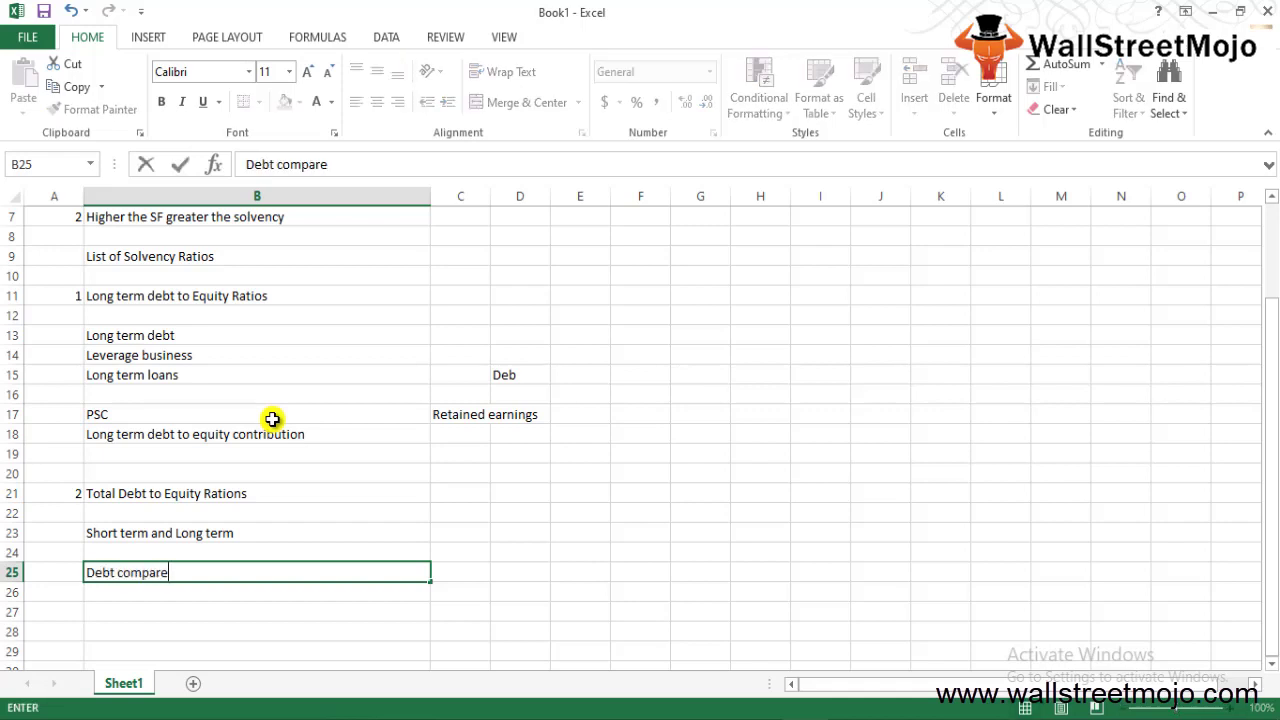
pyautogui.write('d to equity')
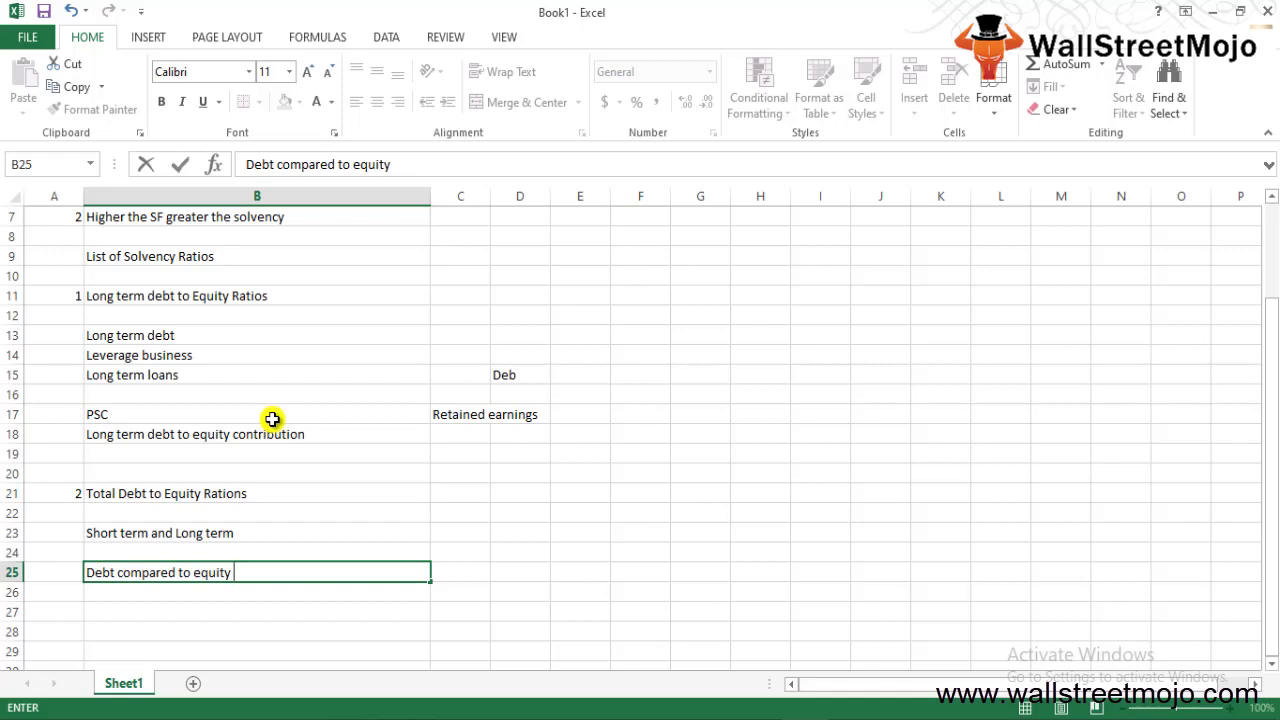
pyautogui.press('Return')
pyautogui.write('Higher the ratio higher th')
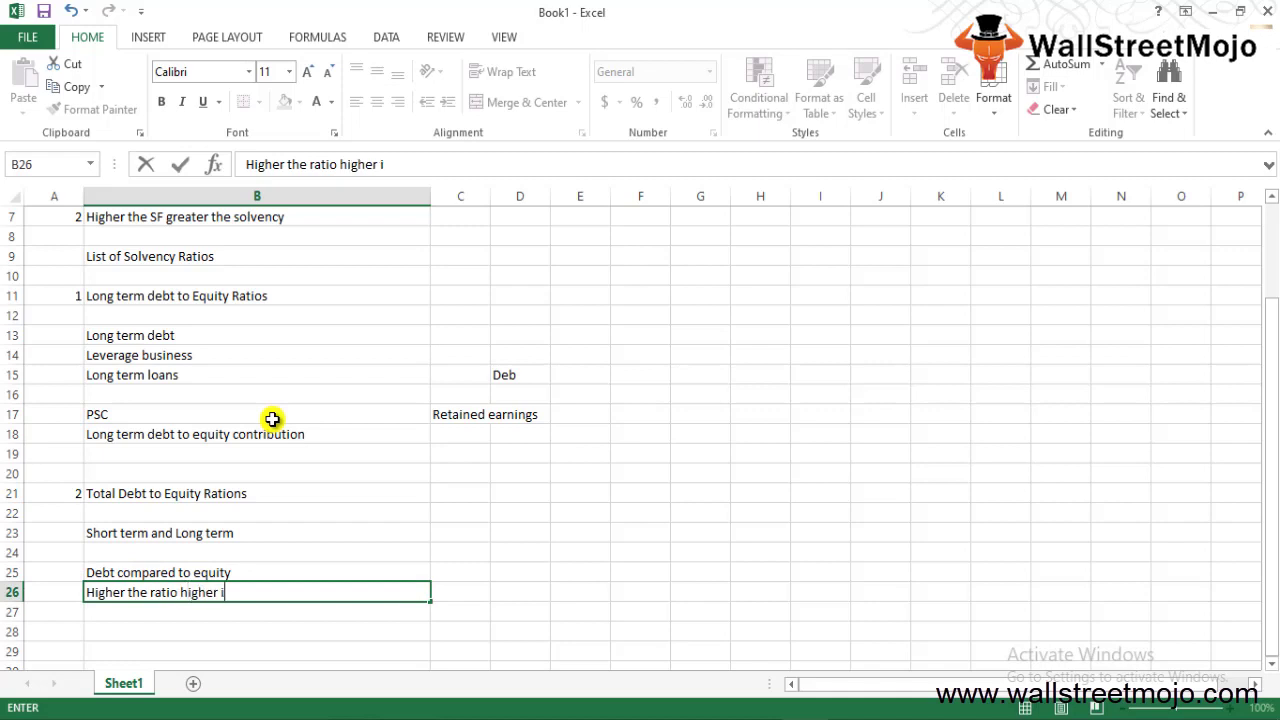
pyautogui.write('e leverage')
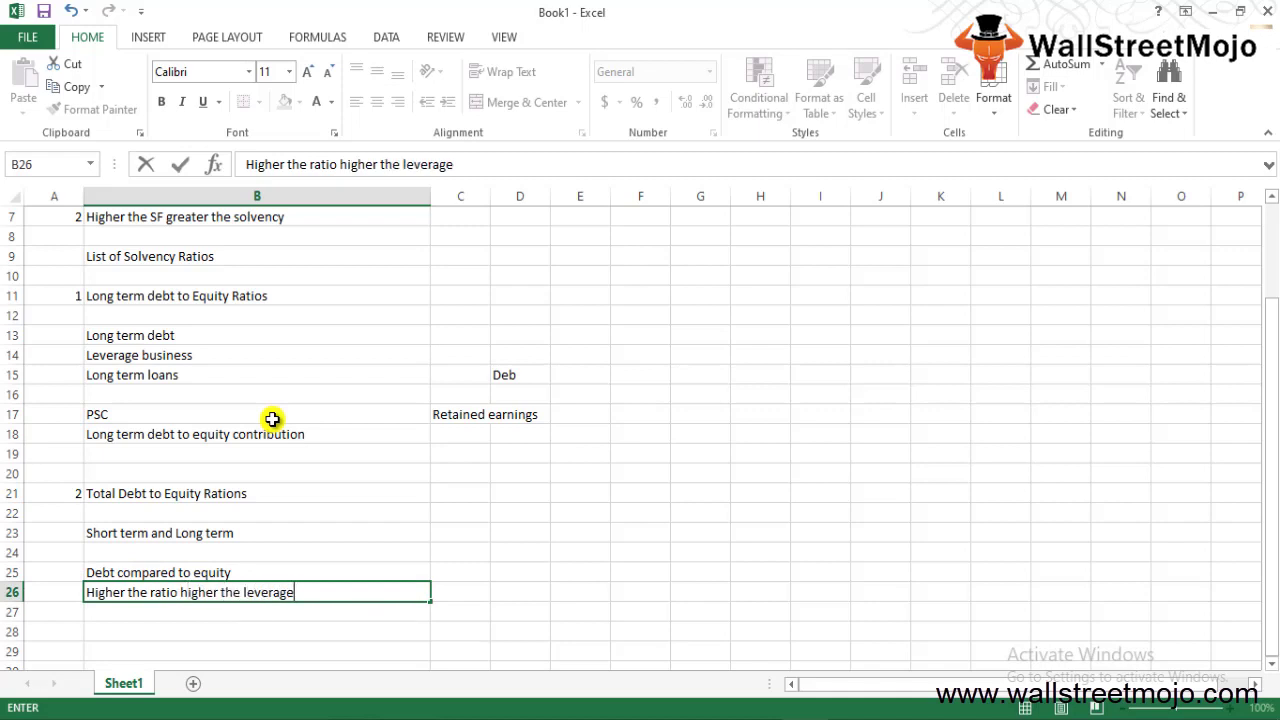
pyautogui.press('Return')
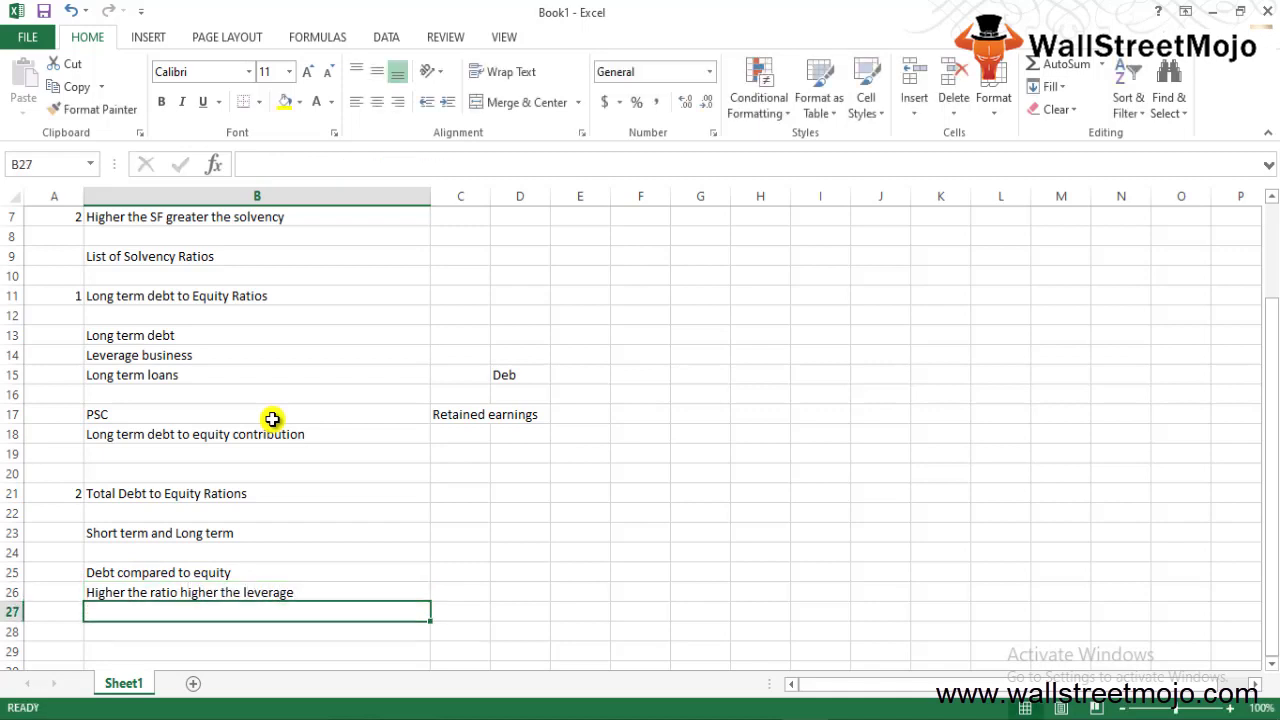
pyautogui.press('Up')
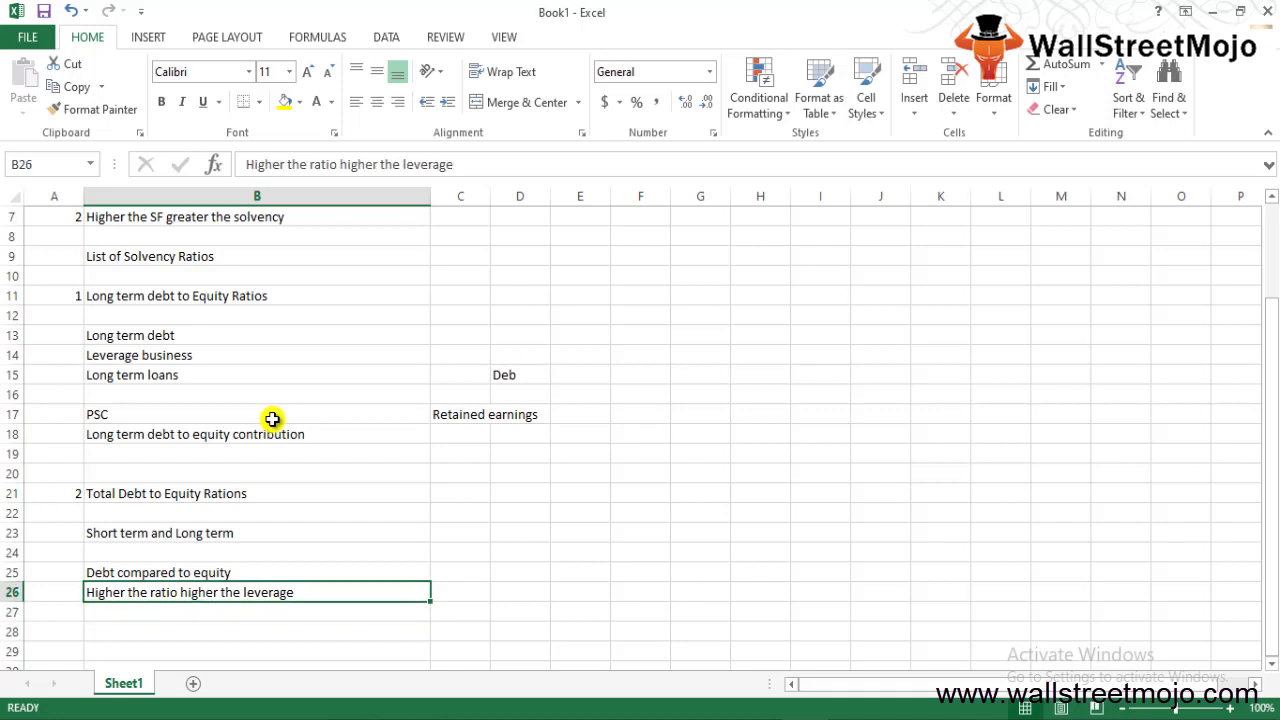
# - Number item 3 in A28 and title it 'Debt Ratio' in B28
pyautogui.press('Down')
pyautogui.press('Down')
pyautogui.press('Down')
pyautogui.press('Down')
pyautogui.press('Down')
pyautogui.press('Down')
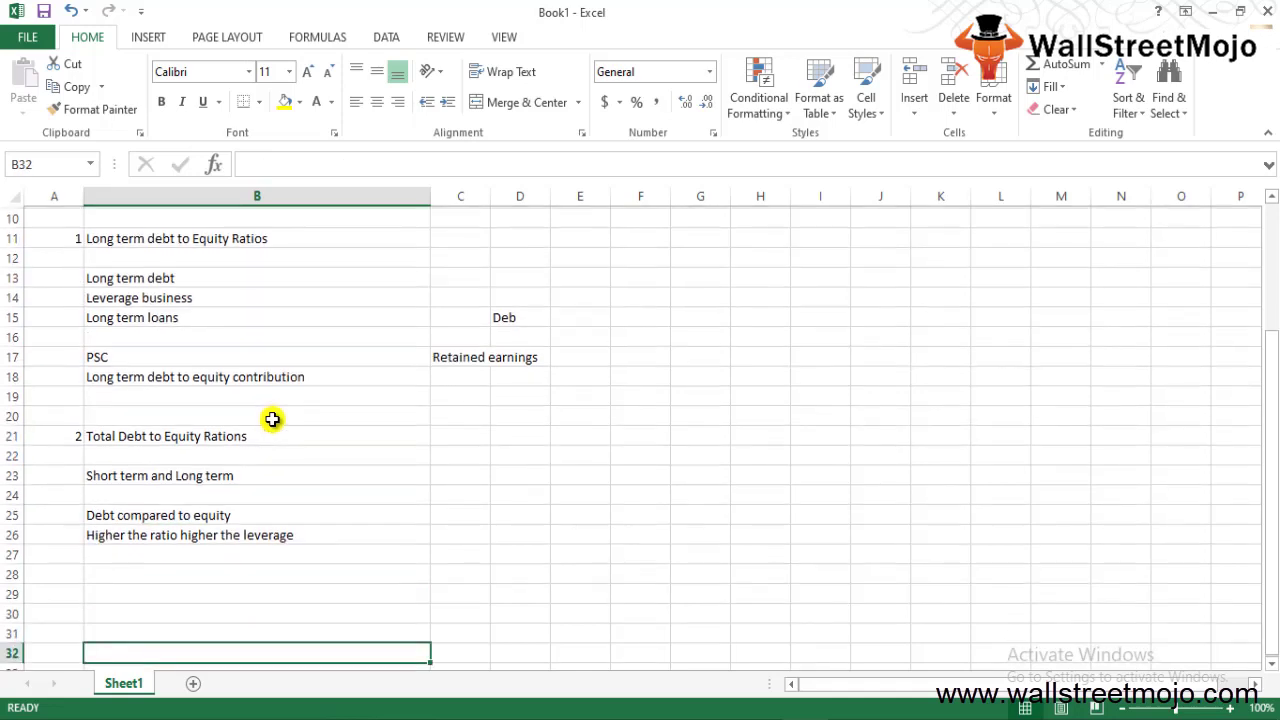
pyautogui.press('Up')
pyautogui.press('Up')
pyautogui.press('Up')
pyautogui.press('Up')
pyautogui.press('Left')
pyautogui.write('3')
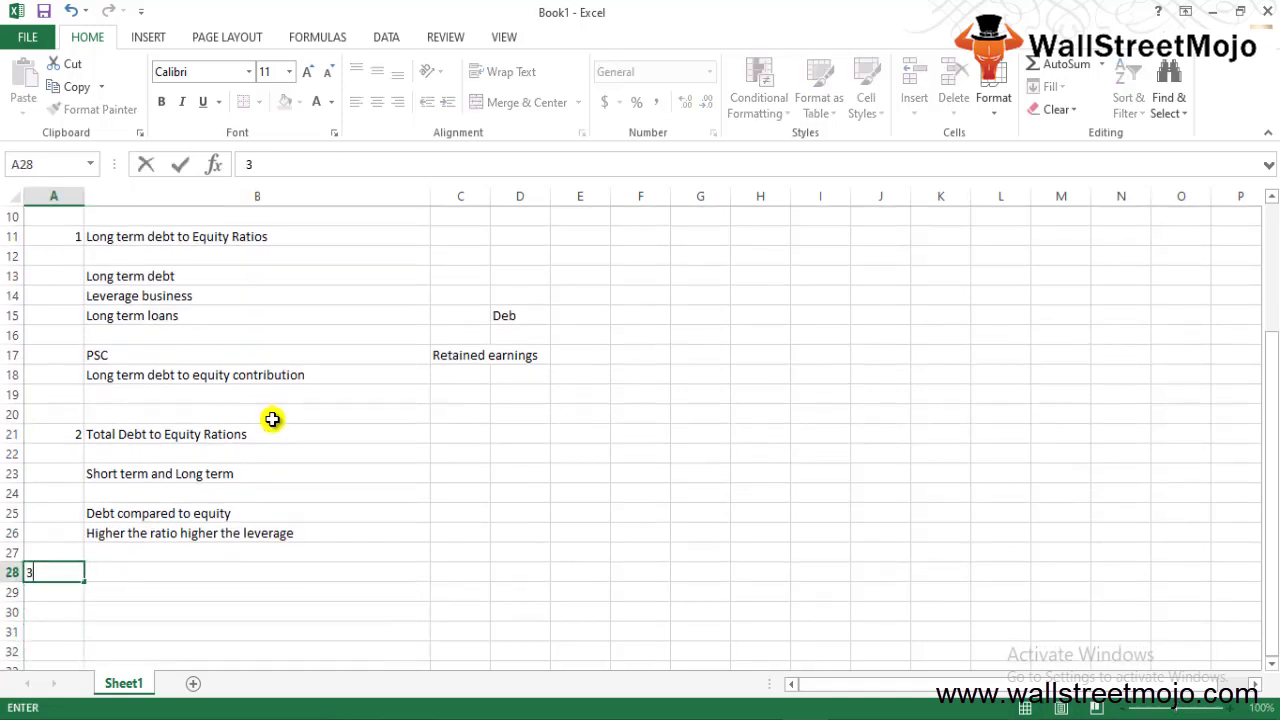
pyautogui.press('Return')
pyautogui.press('Up')
pyautogui.press('Right')
pyautogui.write('Debt Rations')
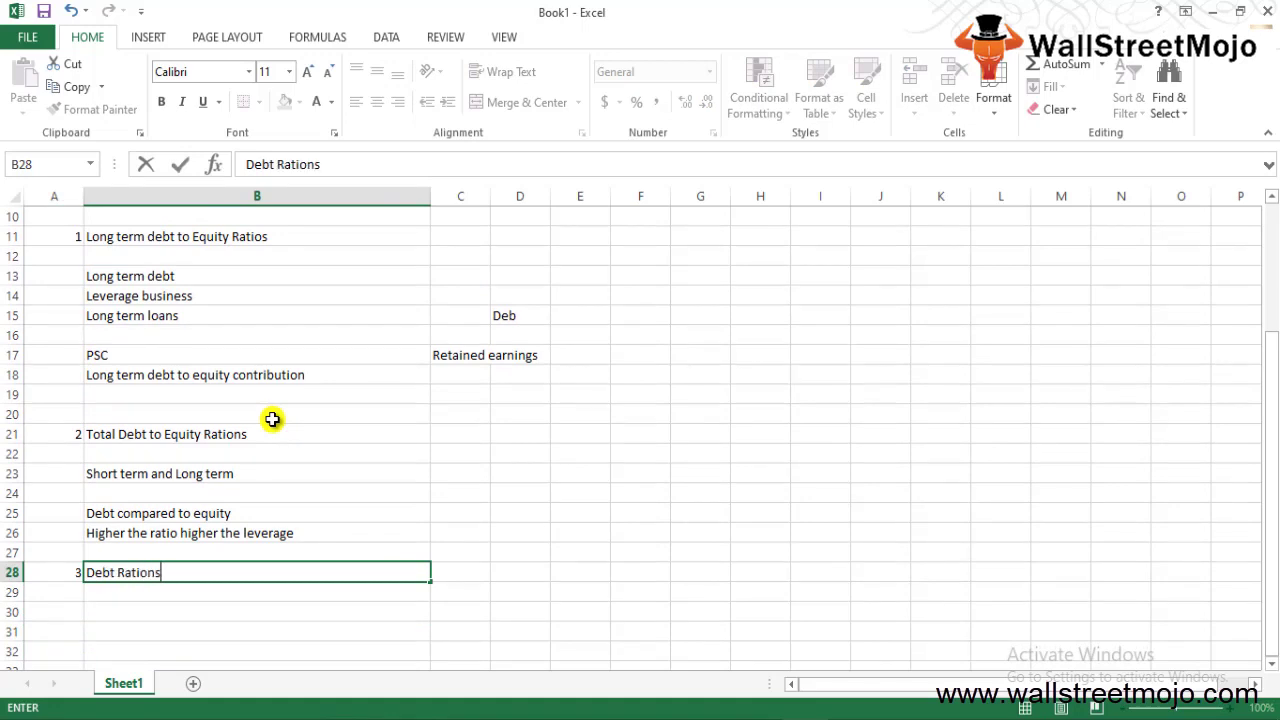
pyautogui.press('BackSpace')
pyautogui.press('BackSpace')
pyautogui.press('Return')
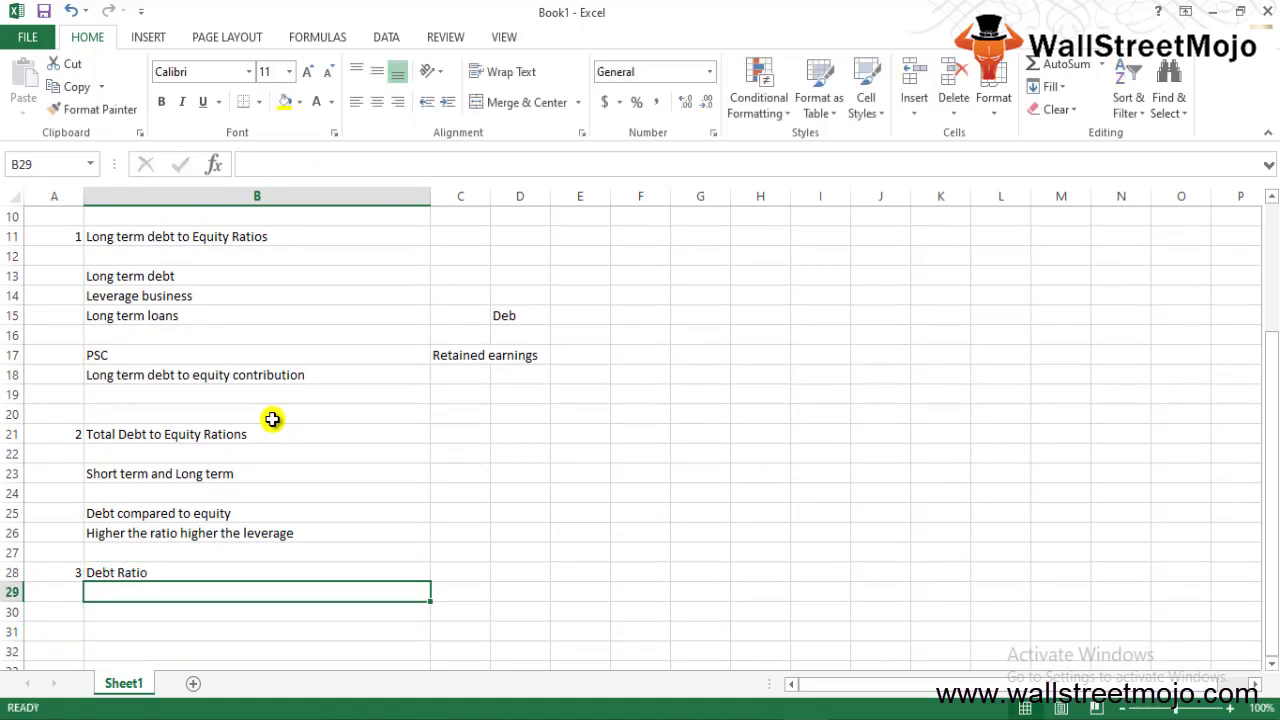
# - Add 'Total Assets of the company (CA + NCA)' in B29 and 'Fin risk' below it
pyautogui.write('Total ')
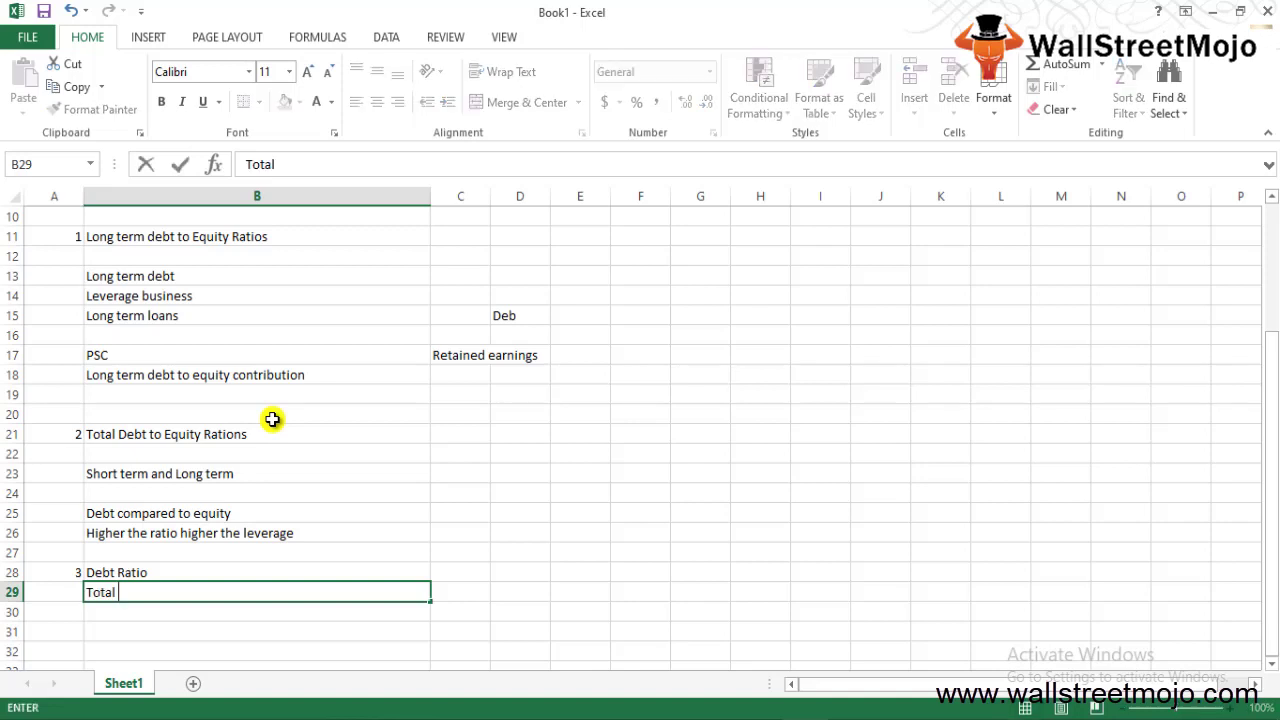
pyautogui.write('Assets of the company')
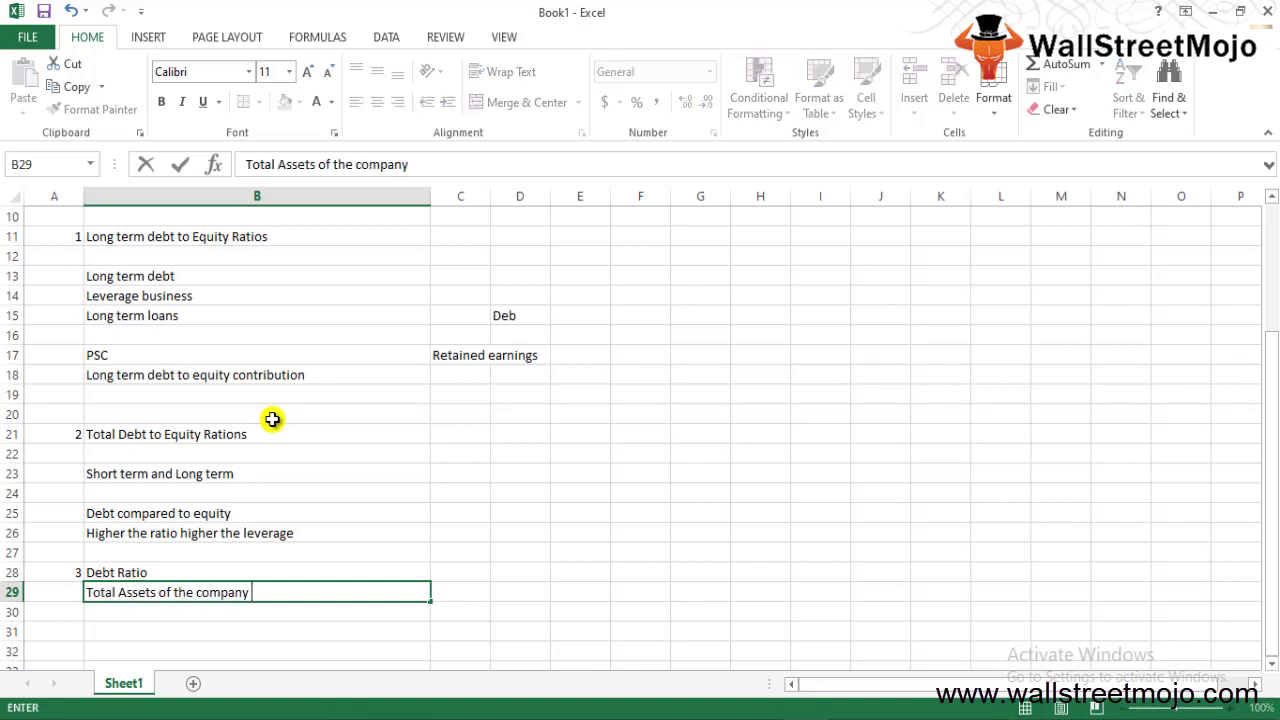
pyautogui.write(' (CA + NCA ')
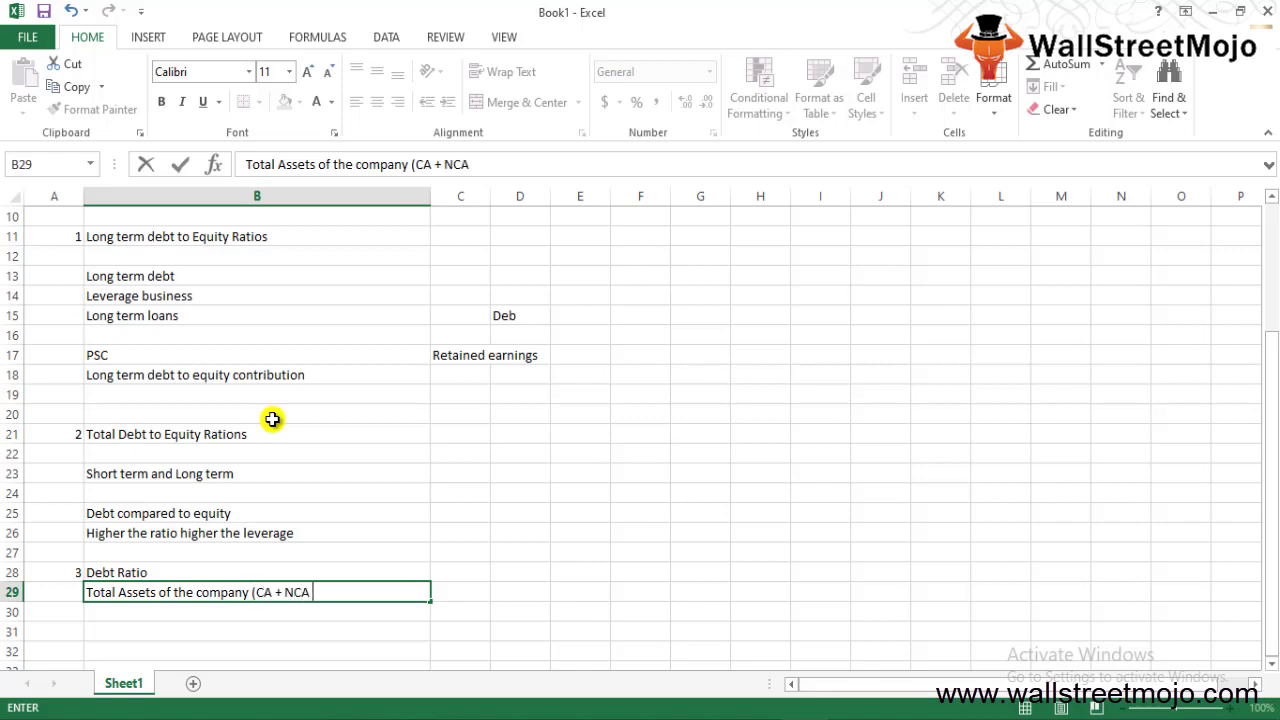
pyautogui.write(')')
pyautogui.press('Return')
pyautogui.write('Fin risk')
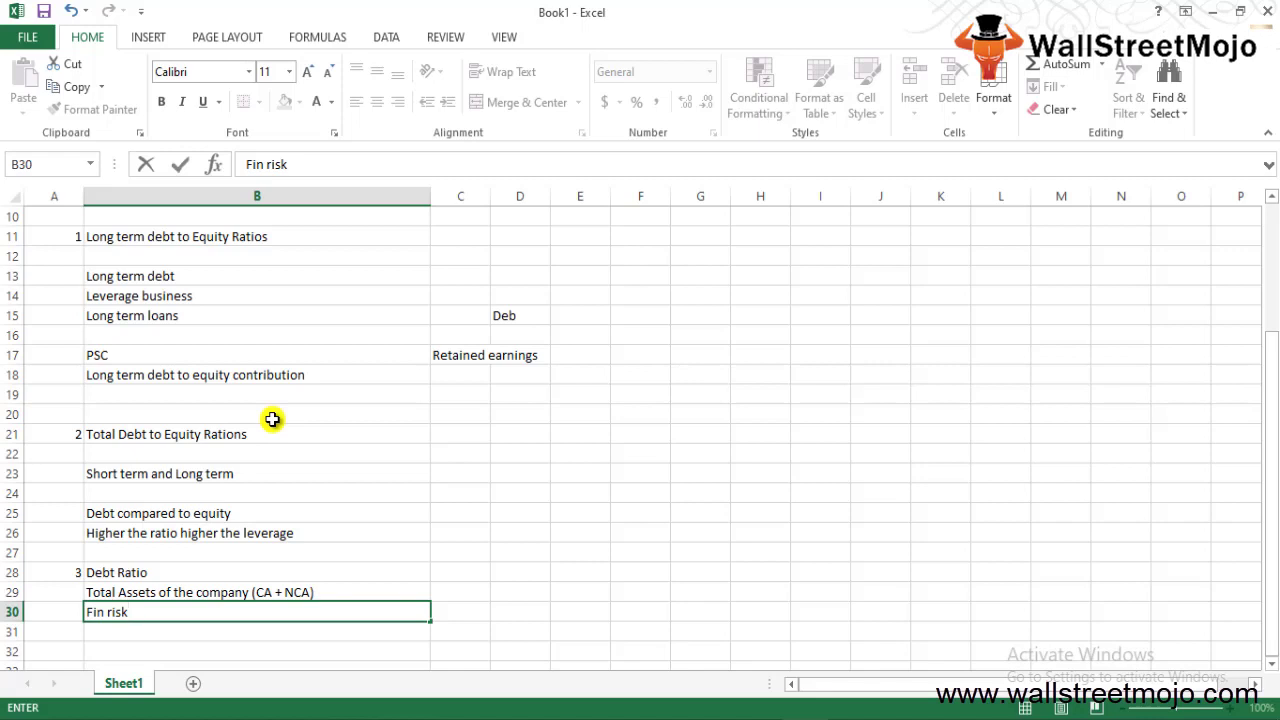
# - Add item 4 with the heading "Financial Leverage" in the next rows
pyautogui.press('Return')
pyautogui.press('Down')
pyautogui.press('Down')
pyautogui.press('Down')
pyautogui.press('Down')
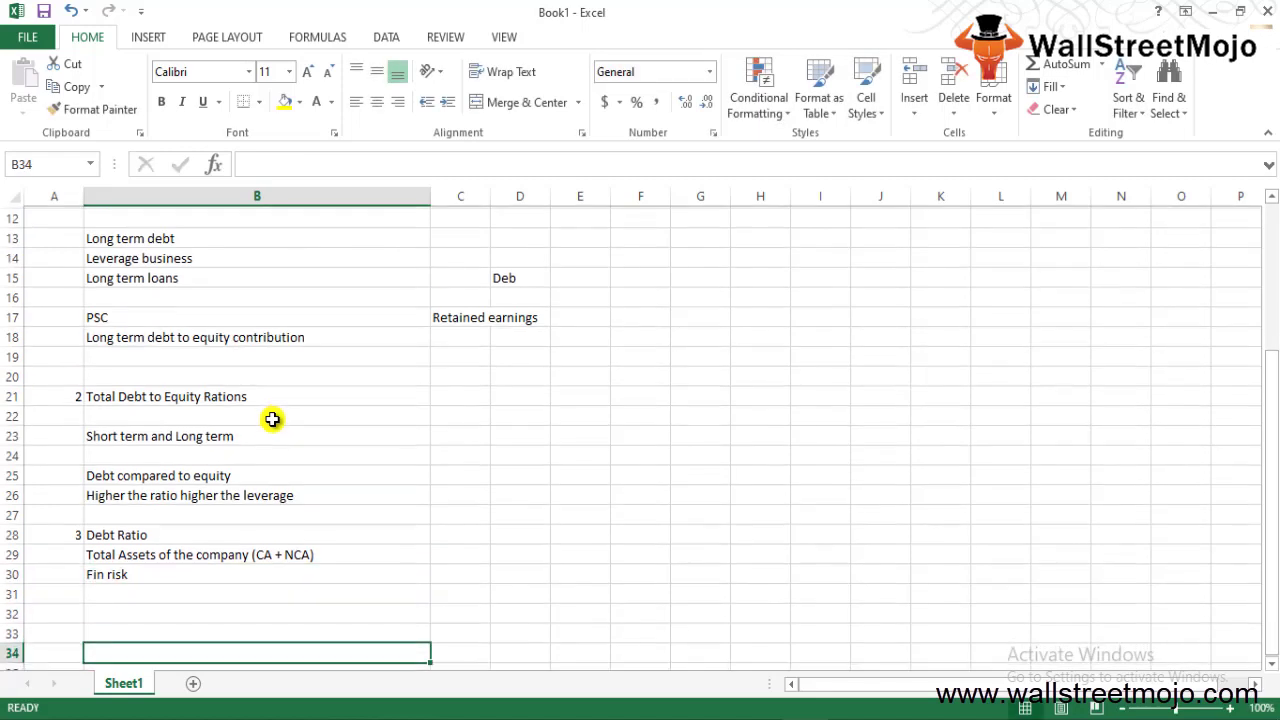
pyautogui.press('Up')
pyautogui.press('Left')
pyautogui.press('Up')
pyautogui.press('Up')
pyautogui.write('4')
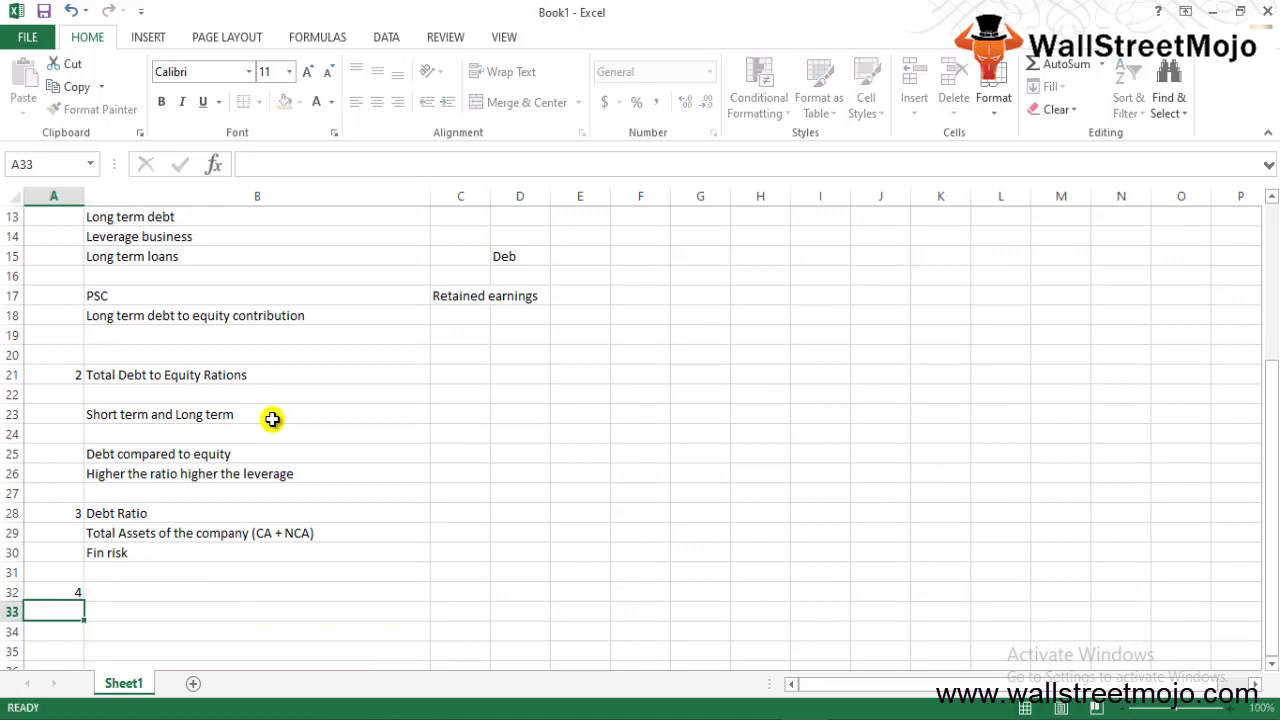
pyautogui.press('Tab')
pyautogui.write('Fin')
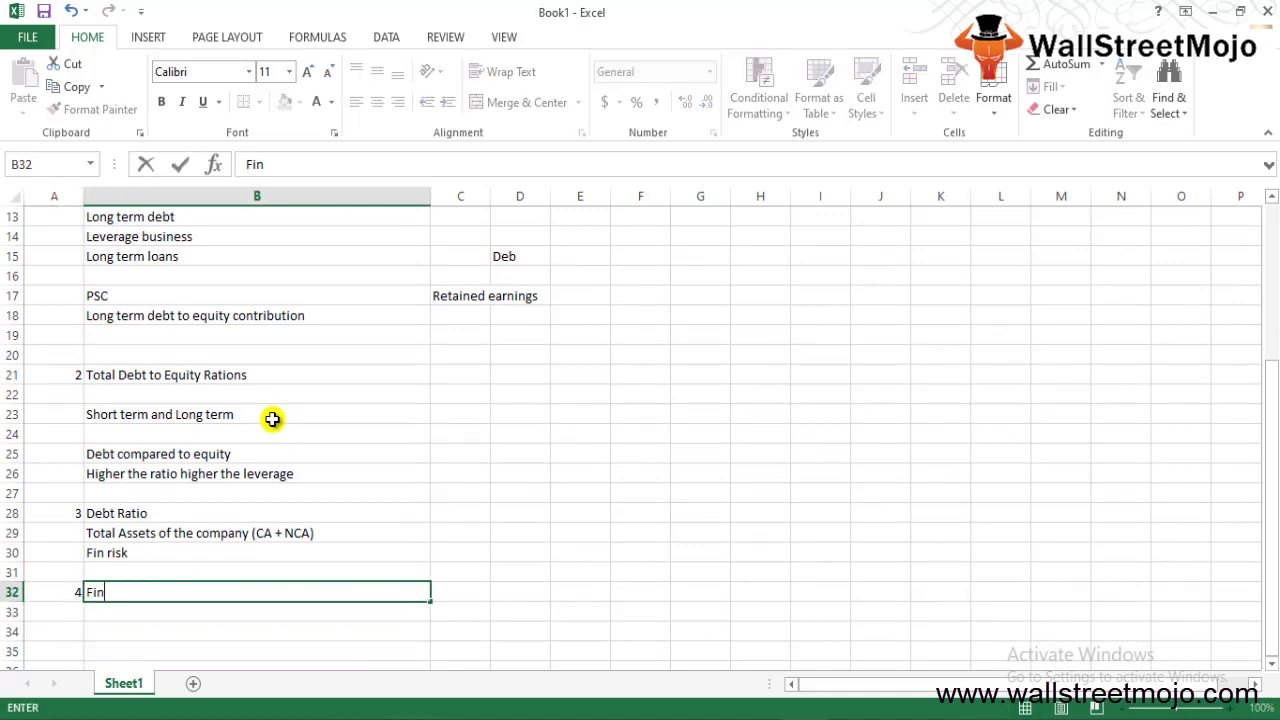
pyautogui.write('ancial Leverage')
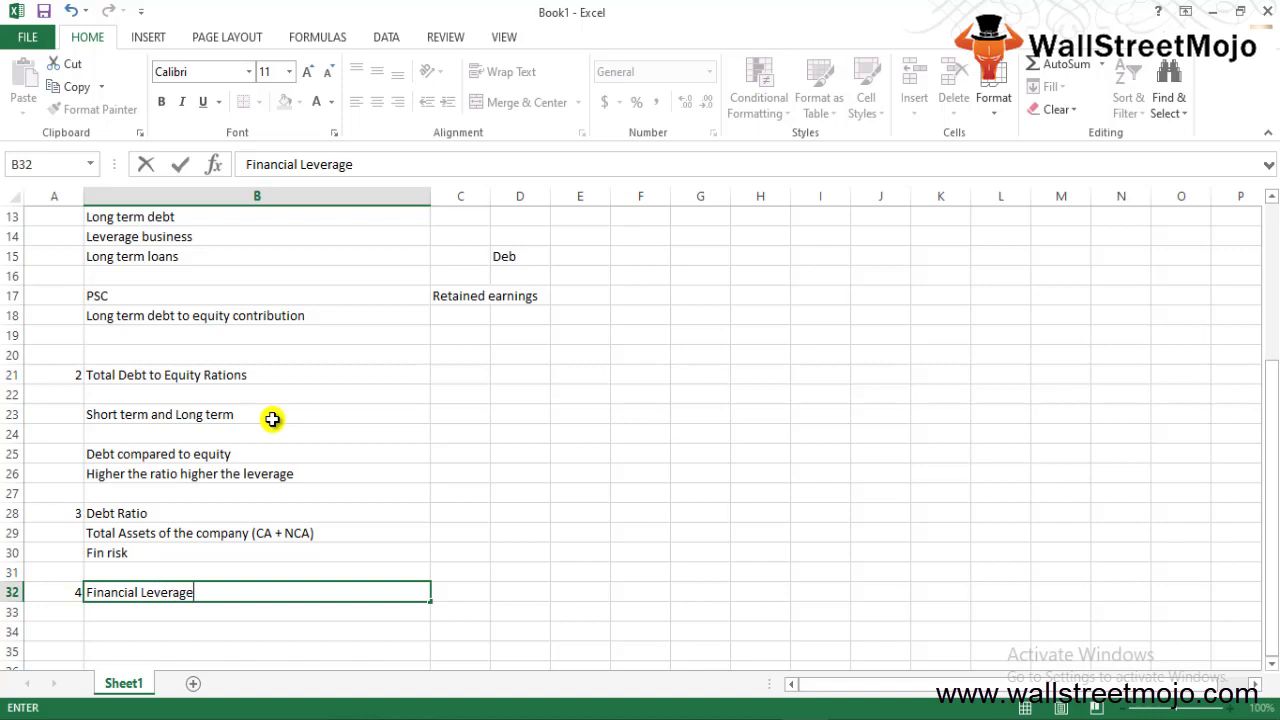
pyautogui.hotkey('ctrl', 'Return')
pyautogui.press('Return')
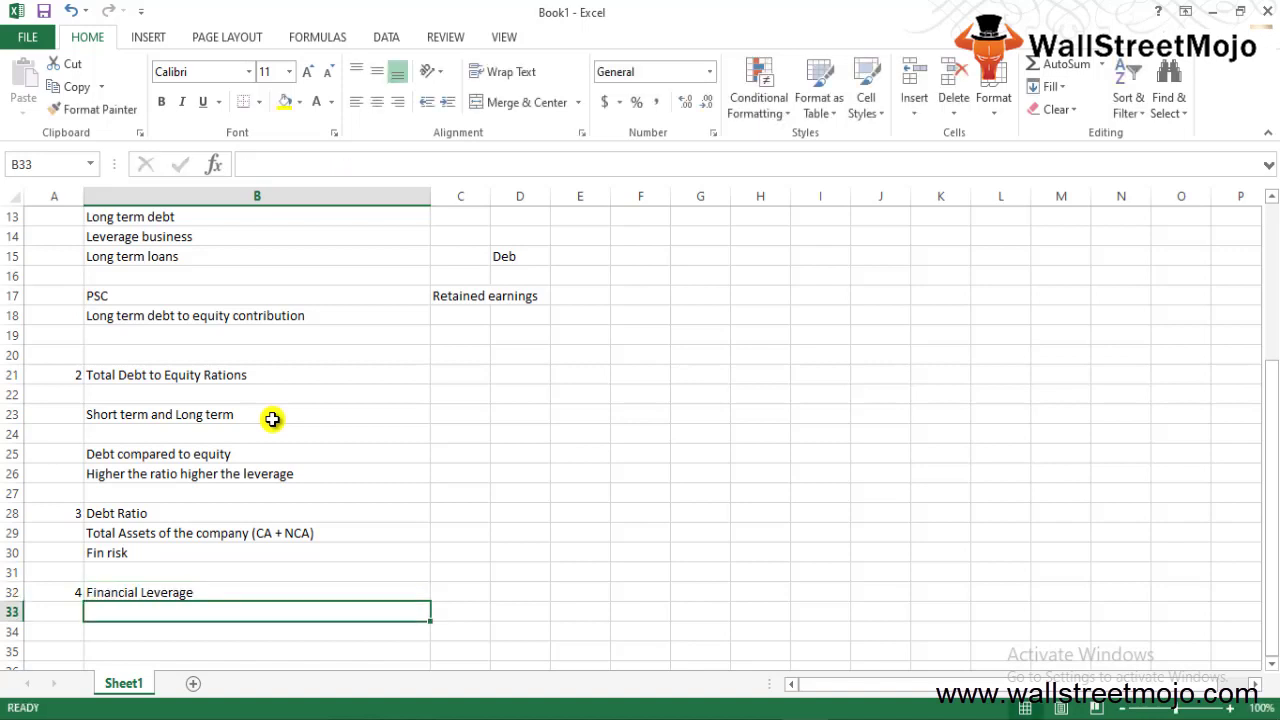
# - Add the notes "Interest Bearing & Non Interest Bearing" and "Shareholders of the company" below the heading
pyautogui.press('Down')
pyautogui.press('Down')
pyautogui.press('Down')
pyautogui.press('Down')
pyautogui.press('Down')
pyautogui.press('Up')
pyautogui.press('Up')
pyautogui.press('Up')
pyautogui.press('Up')
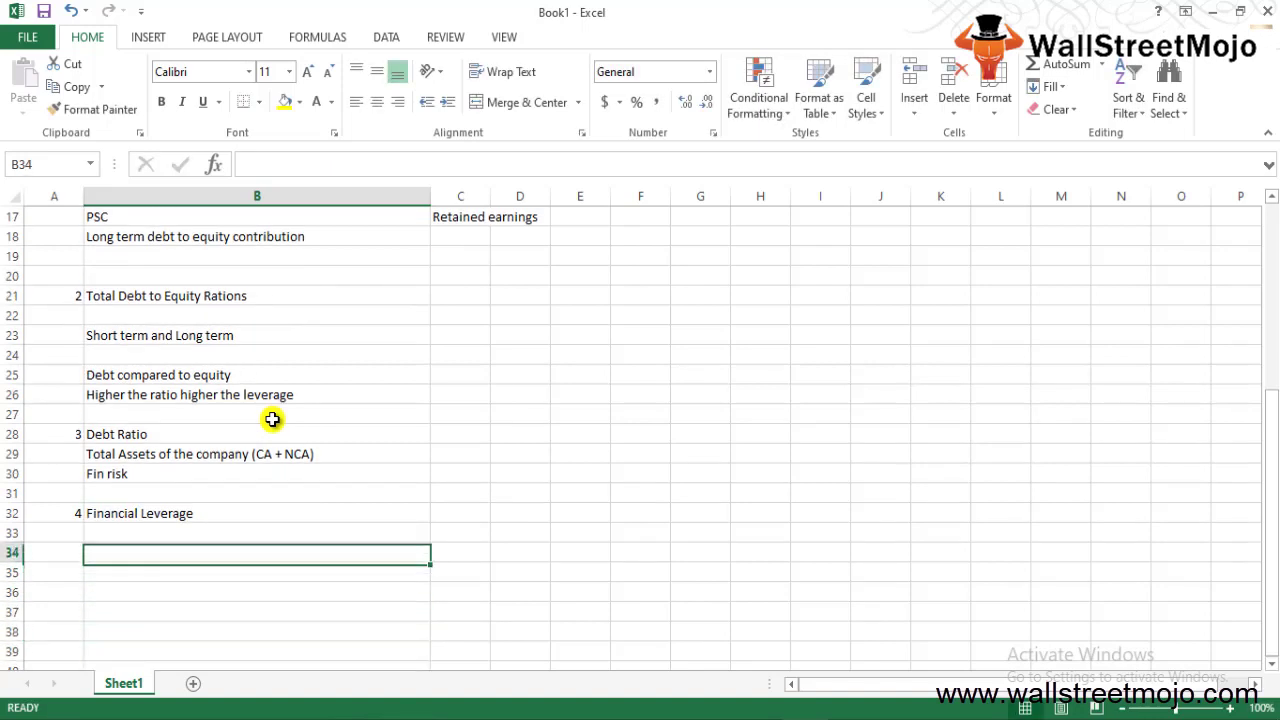
pyautogui.press('Up')
pyautogui.press('Up')
pyautogui.press('Down')
pyautogui.press('Down')
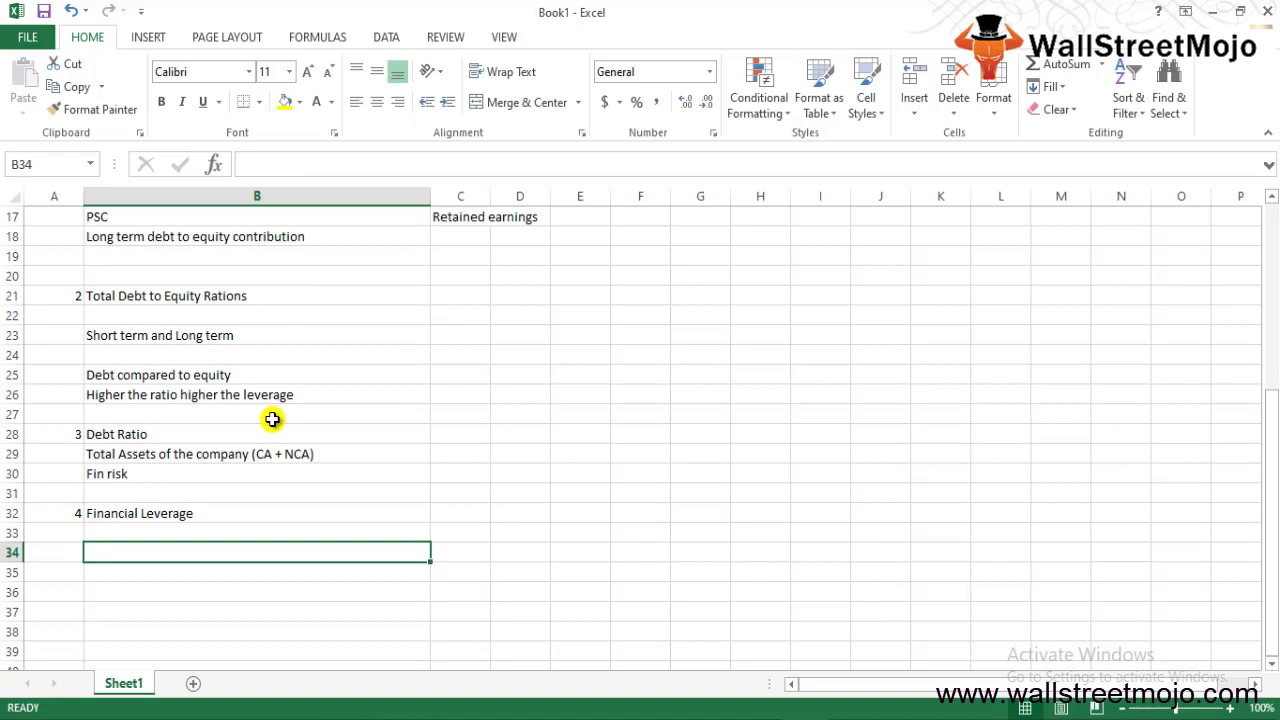
pyautogui.write('Interes')
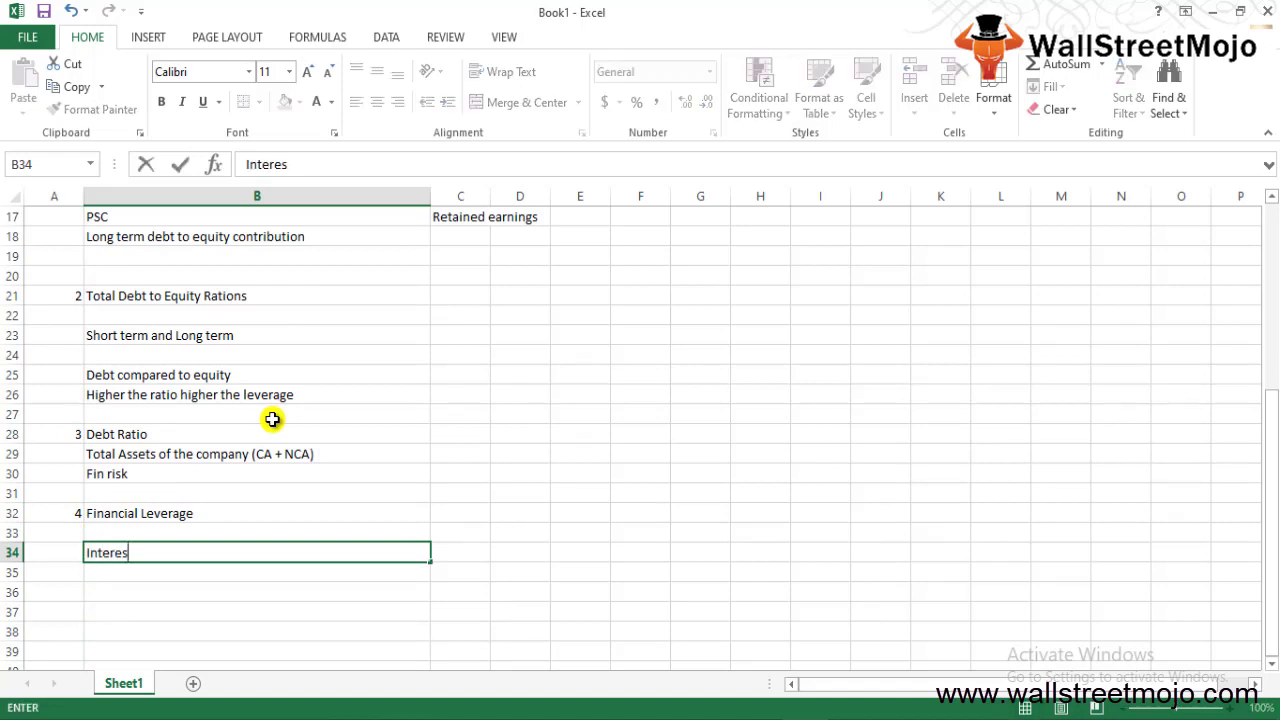
pyautogui.write('t Bearing & Non ')
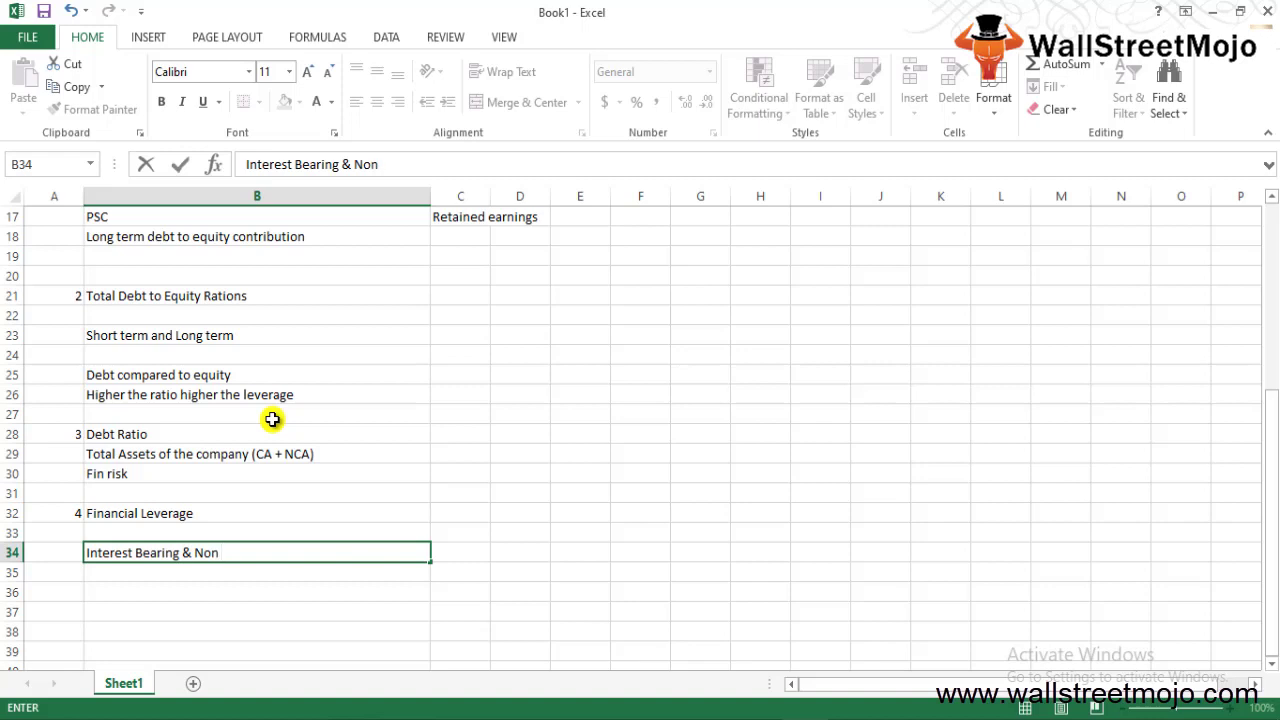
pyautogui.write('Interest Bearing')
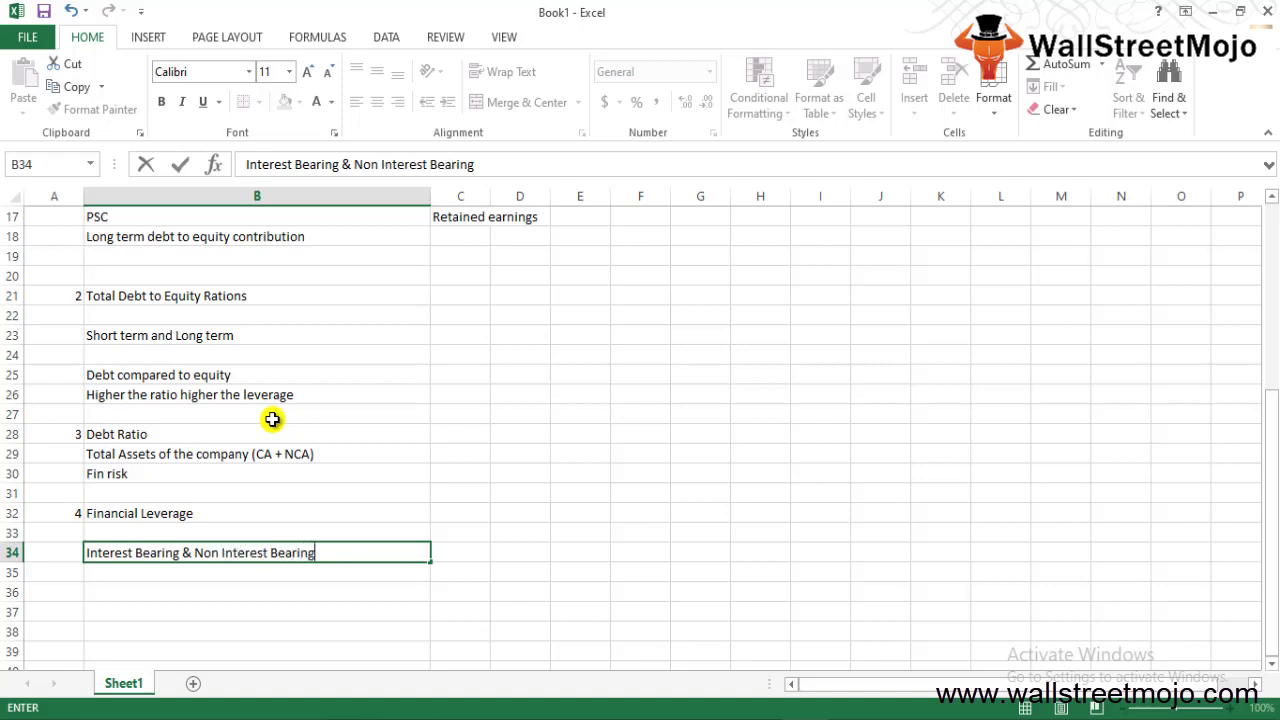
pyautogui.press('Return')
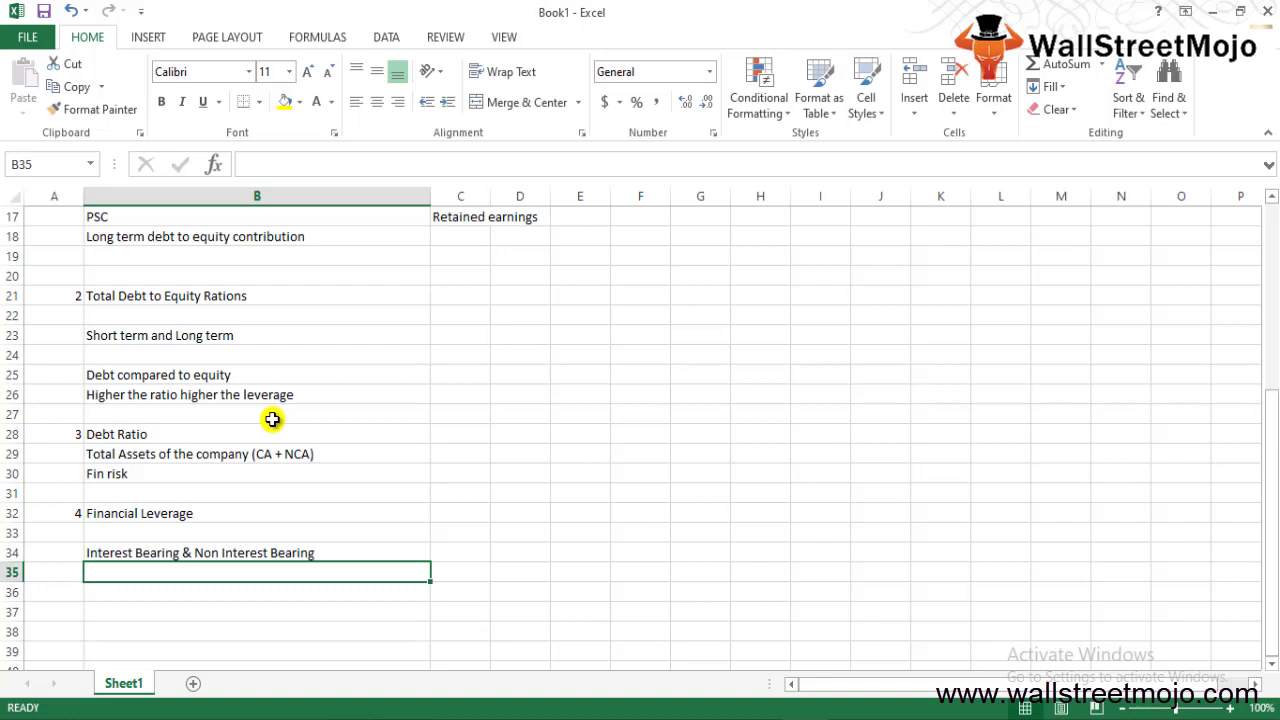
pyautogui.write('Shareholders')
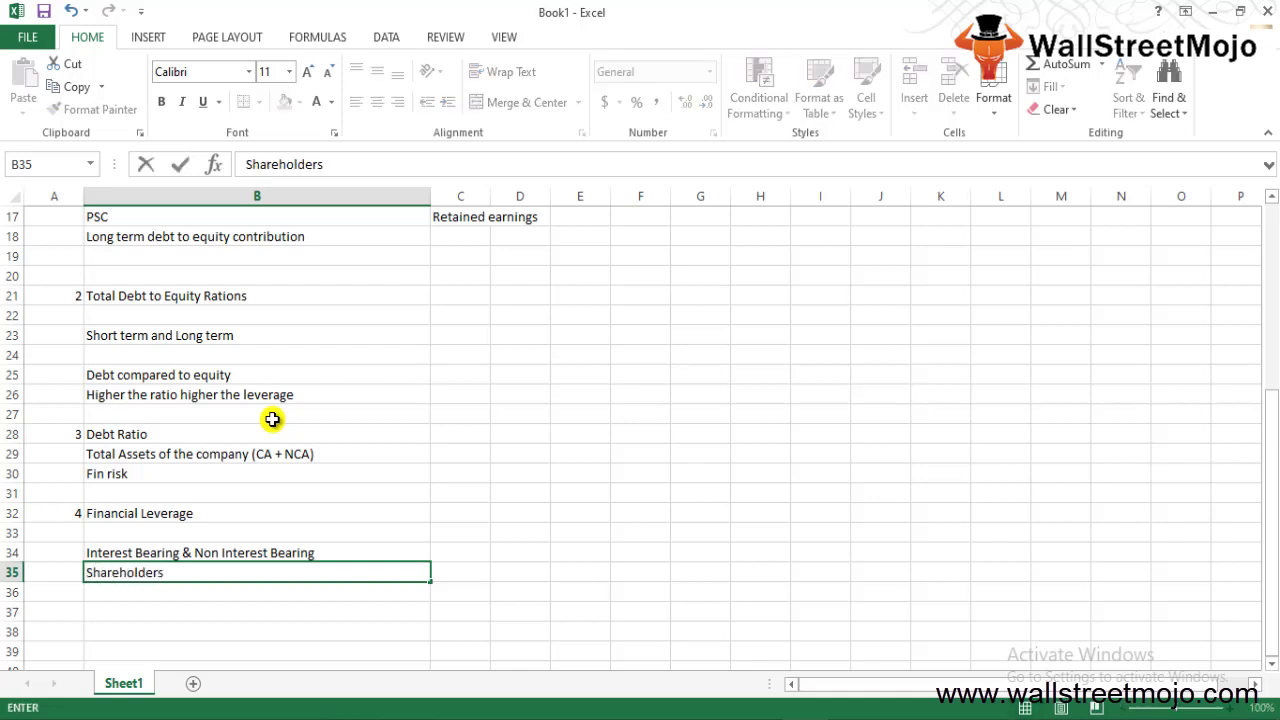
pyautogui.write(' of the compan')
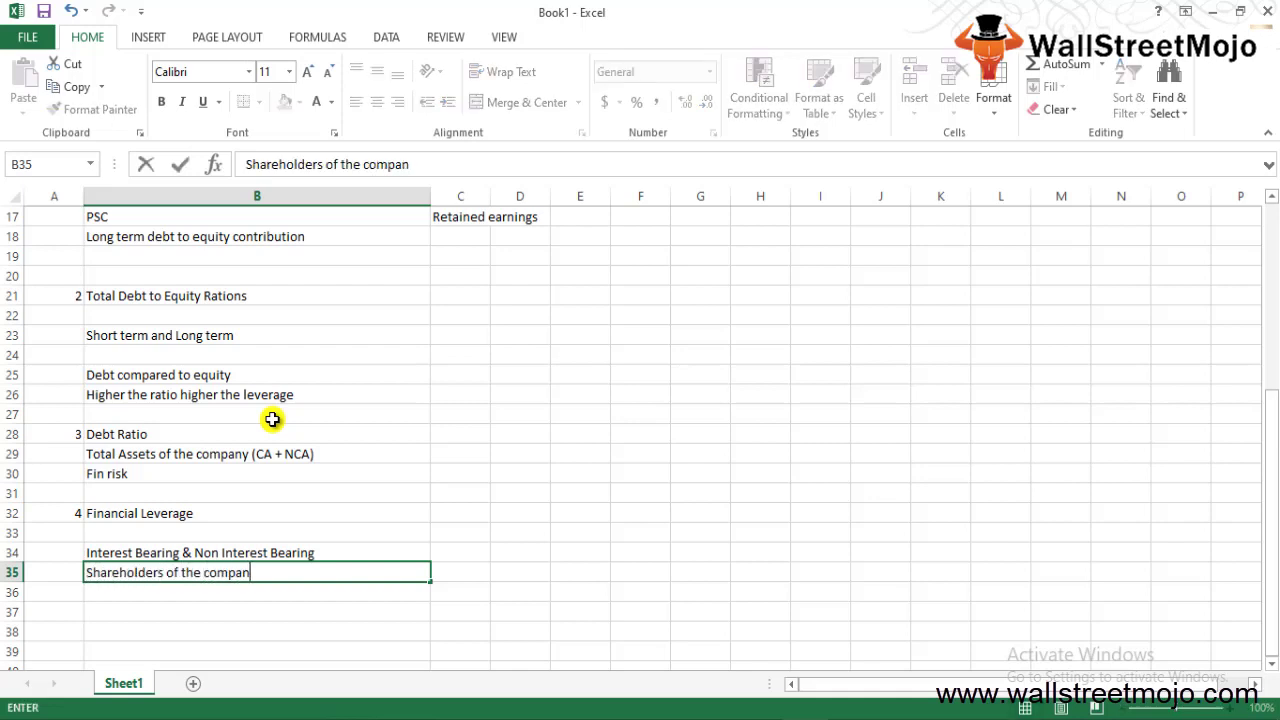
pyautogui.write('y')
pyautogui.press('Return')
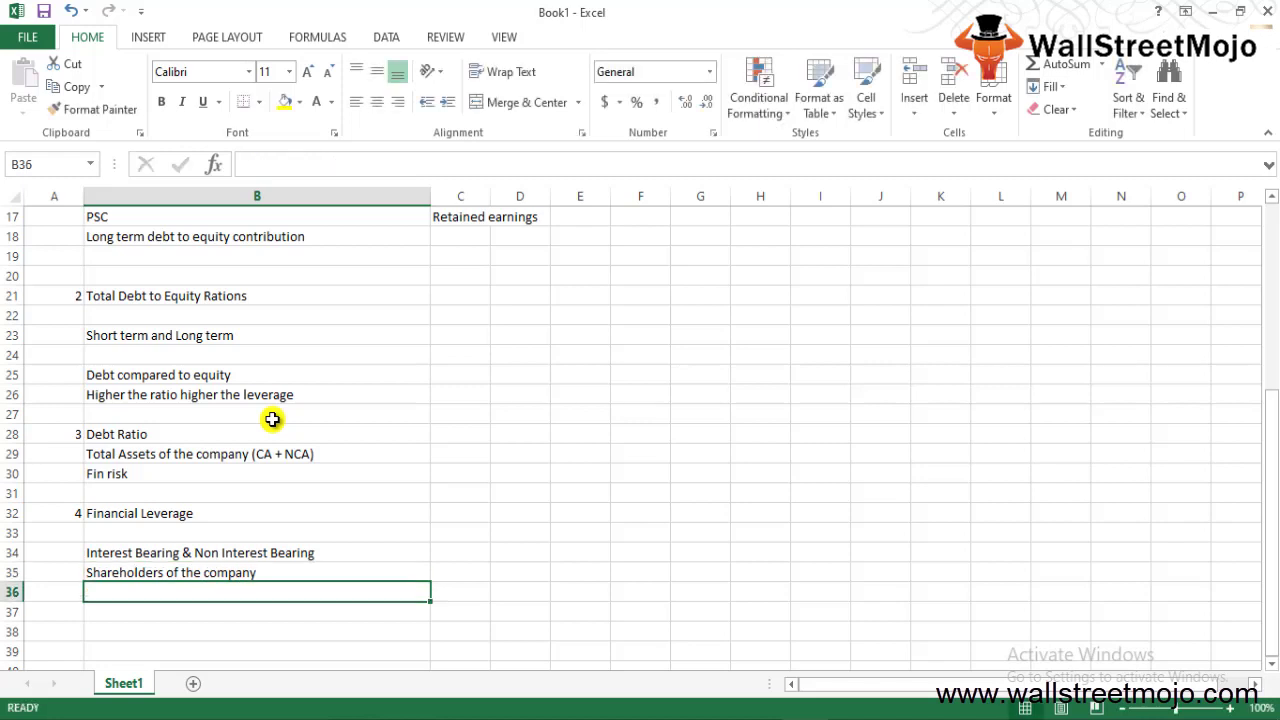
# - Enter "Equity Shareholders" in B37 and "DEBT" in B38, ending at A40
pyautogui.press('Return')
pyautogui.write('Equity ')
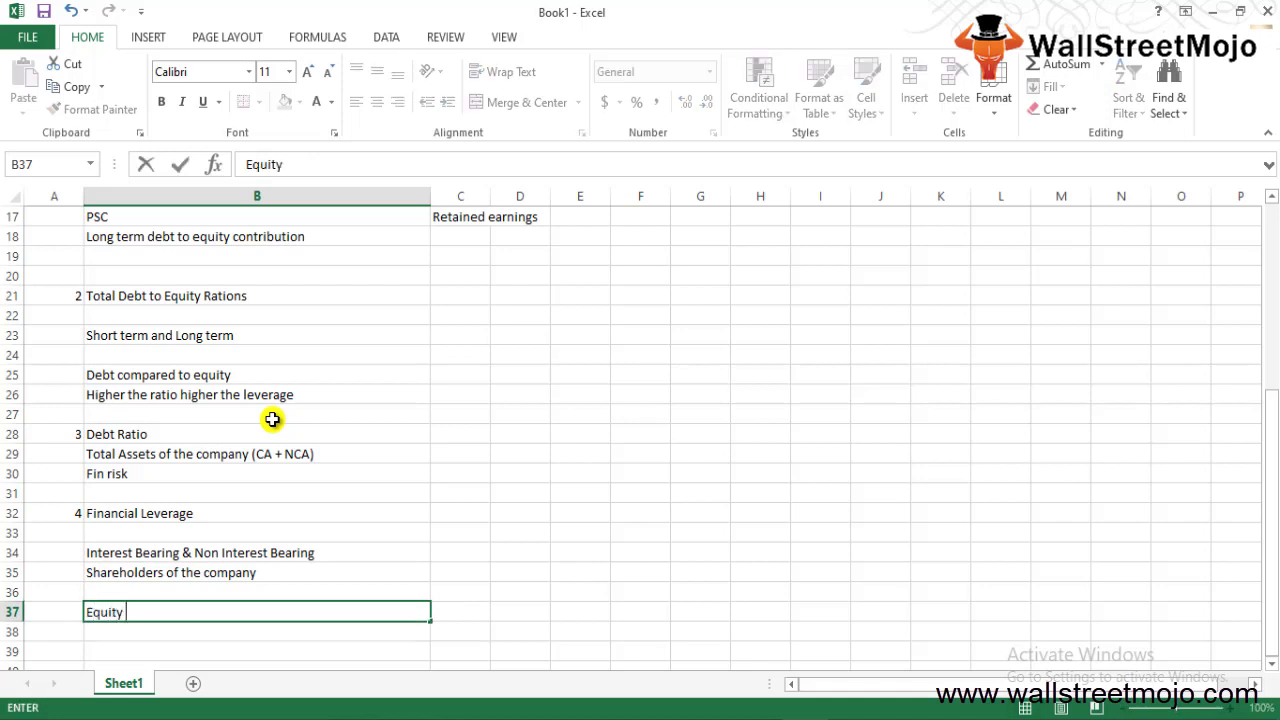
pyautogui.write('Sharehol')
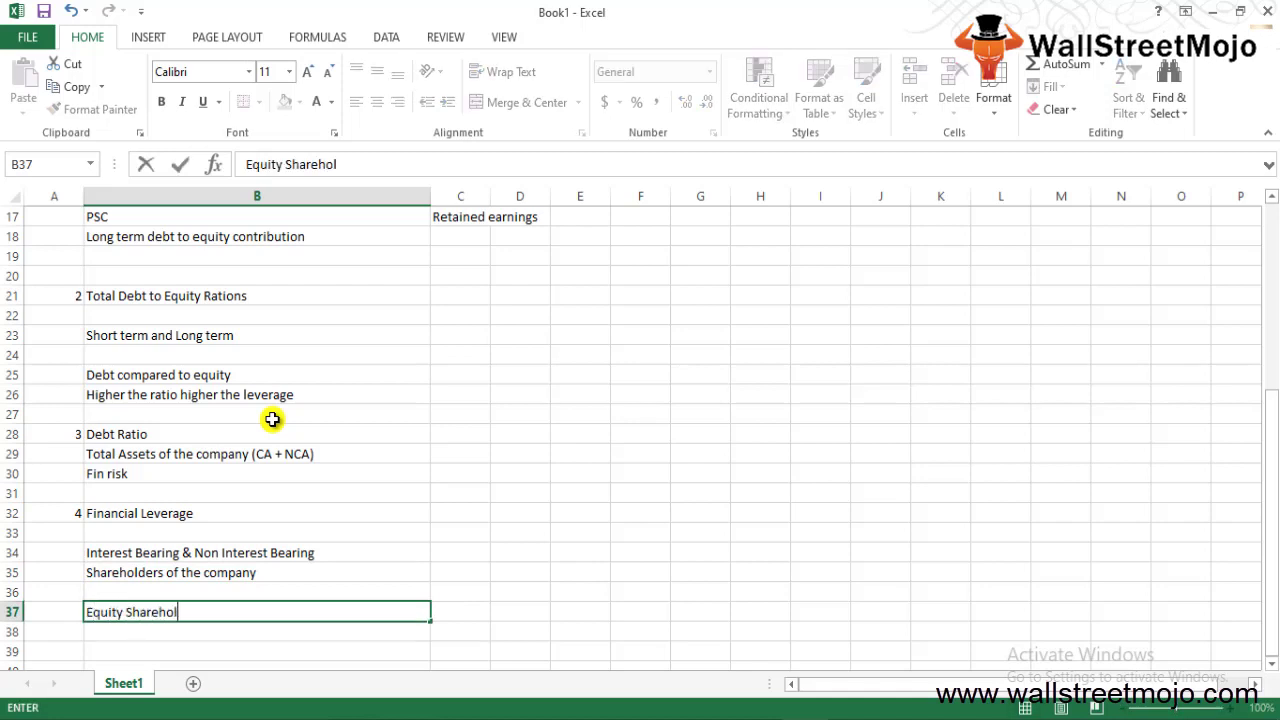
pyautogui.write('ders')
pyautogui.press('Return')
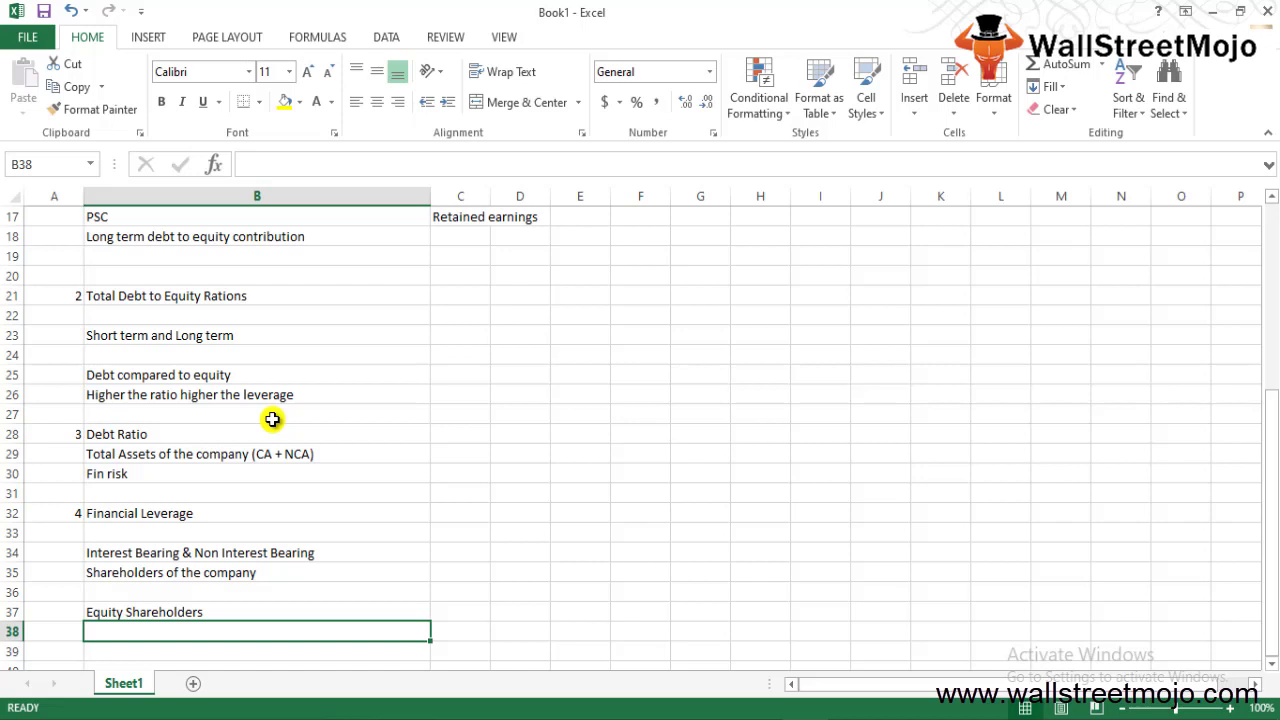
pyautogui.write('DEBT')
pyautogui.press('Return')
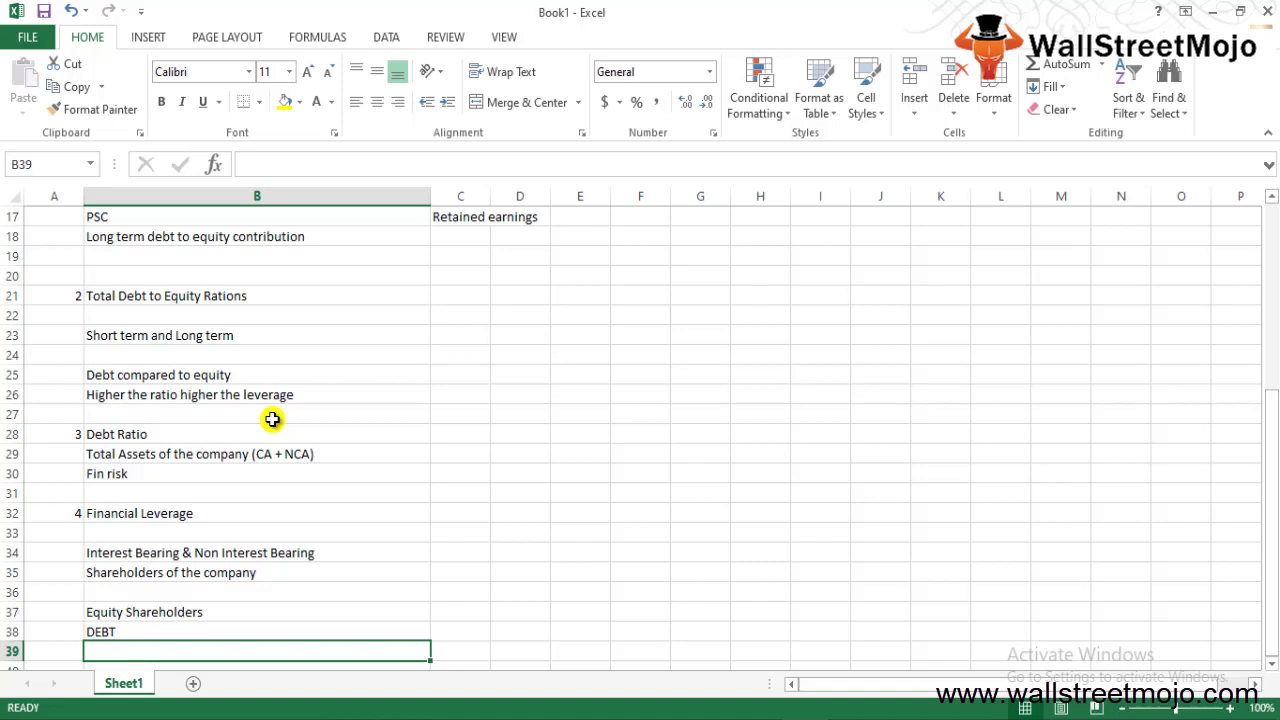
pyautogui.press('Down')
pyautogui.press('Down')
pyautogui.press('Down')
pyautogui.press('Down')
pyautogui.press('Down')
pyautogui.press('Down')
pyautogui.press('Down')
pyautogui.press('Down')
pyautogui.press('Up')
pyautogui.press('Up')
pyautogui.press('Up')
pyautogui.press('Up')
pyautogui.press('Up')
pyautogui.press('Up')
pyautogui.press('Up')
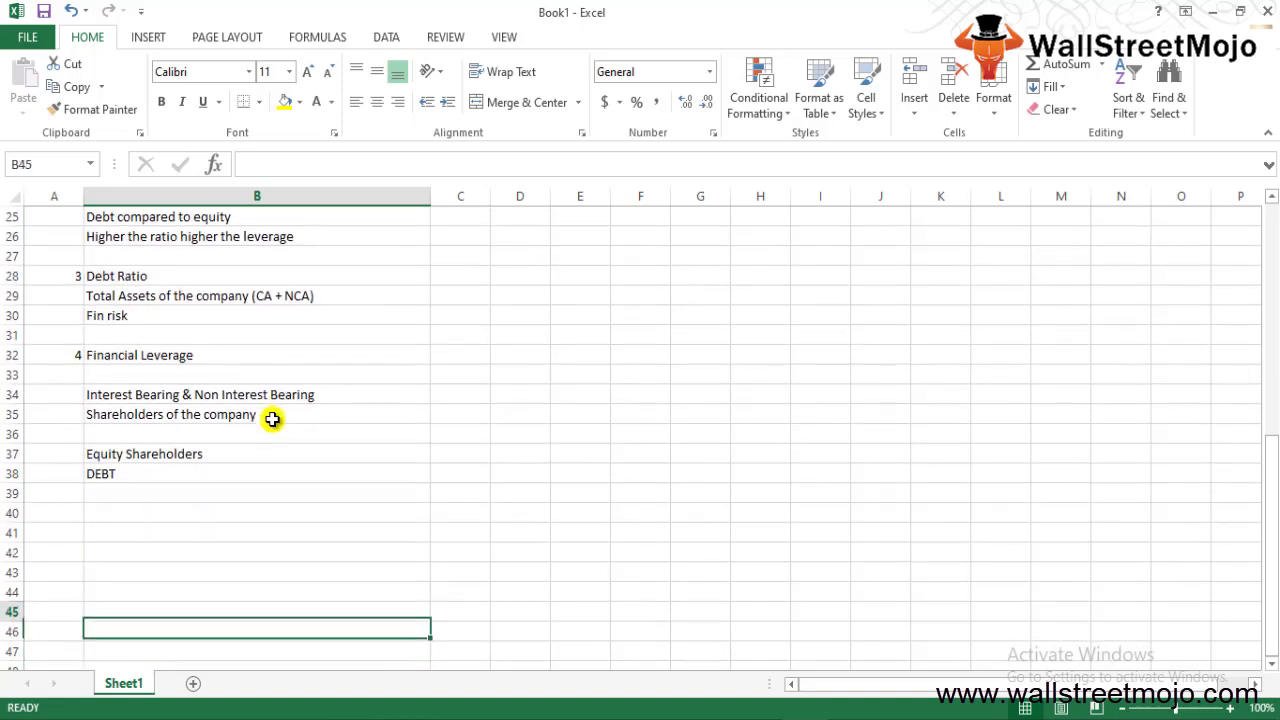
# - Enter 5 in A40 and the heading "Proprietory Ratio" in B40, fixing the trailing typo
pyautogui.press('Left')
pyautogui.write('5')
pyautogui.press('Return')
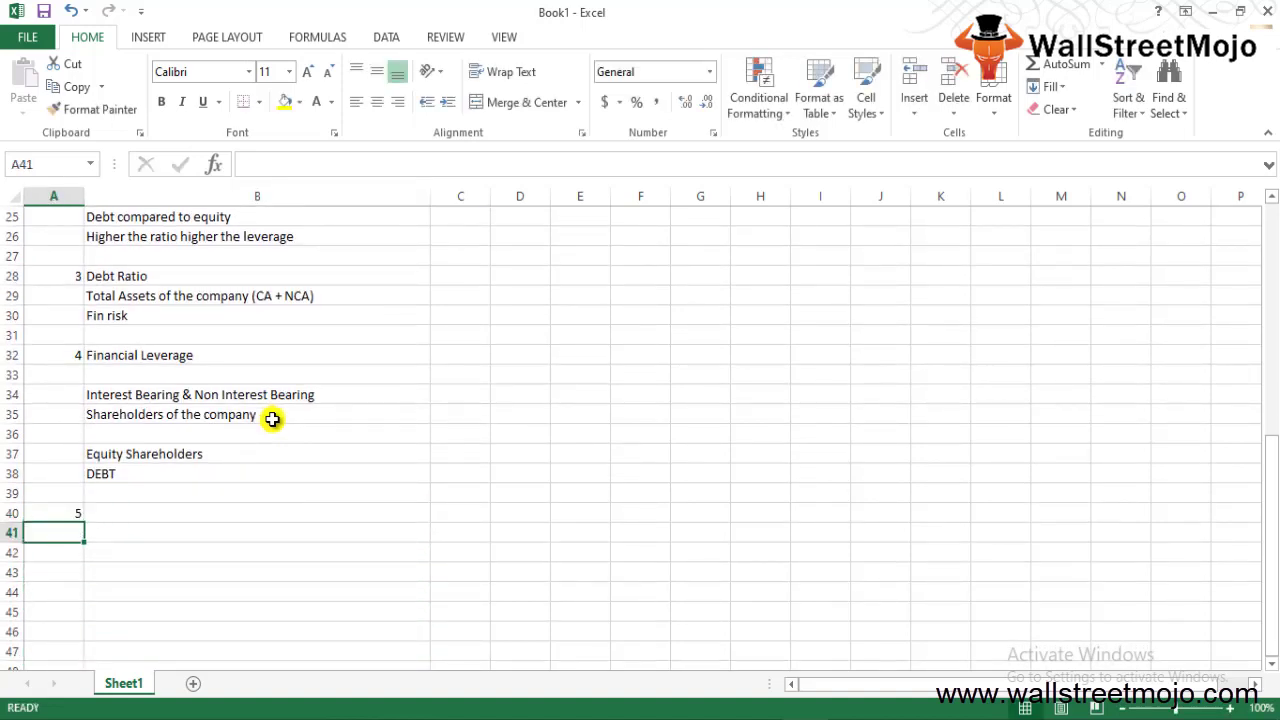
pyautogui.press('Up')
pyautogui.press('Right')
pyautogui.write('Prop')
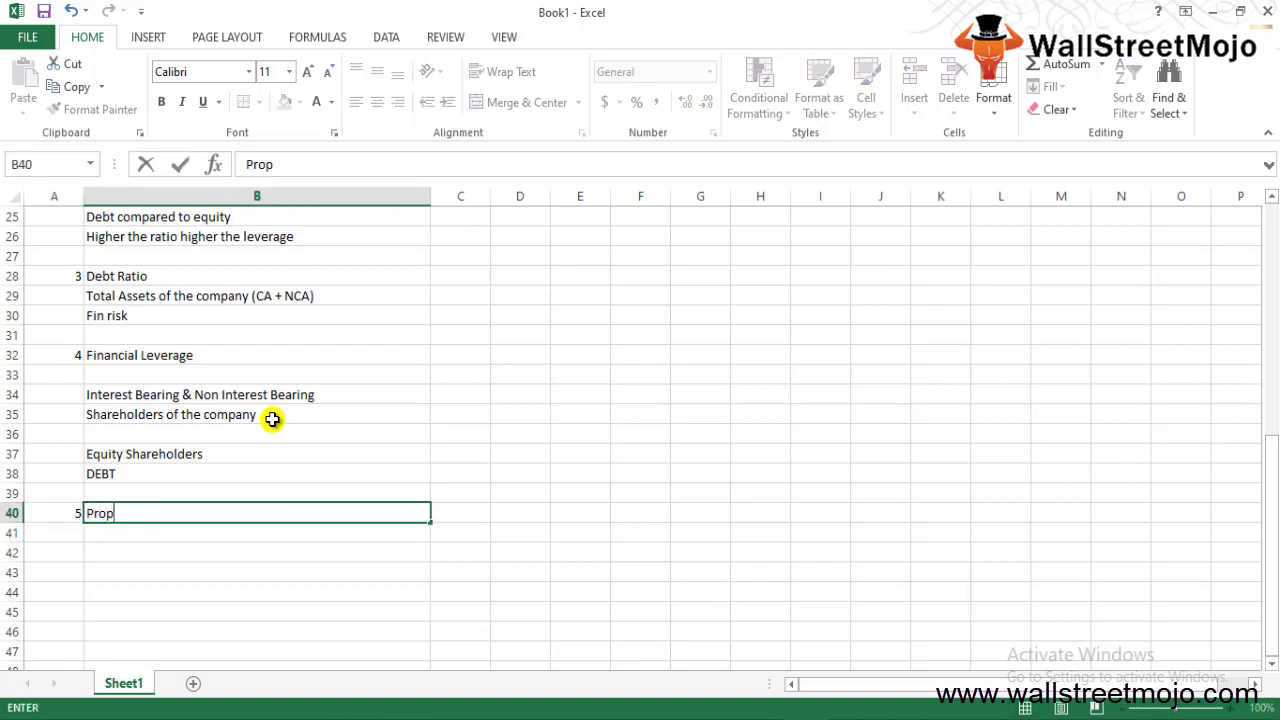
pyautogui.write('rietory Ration')
pyautogui.press('Return')
pyautogui.press('Up')
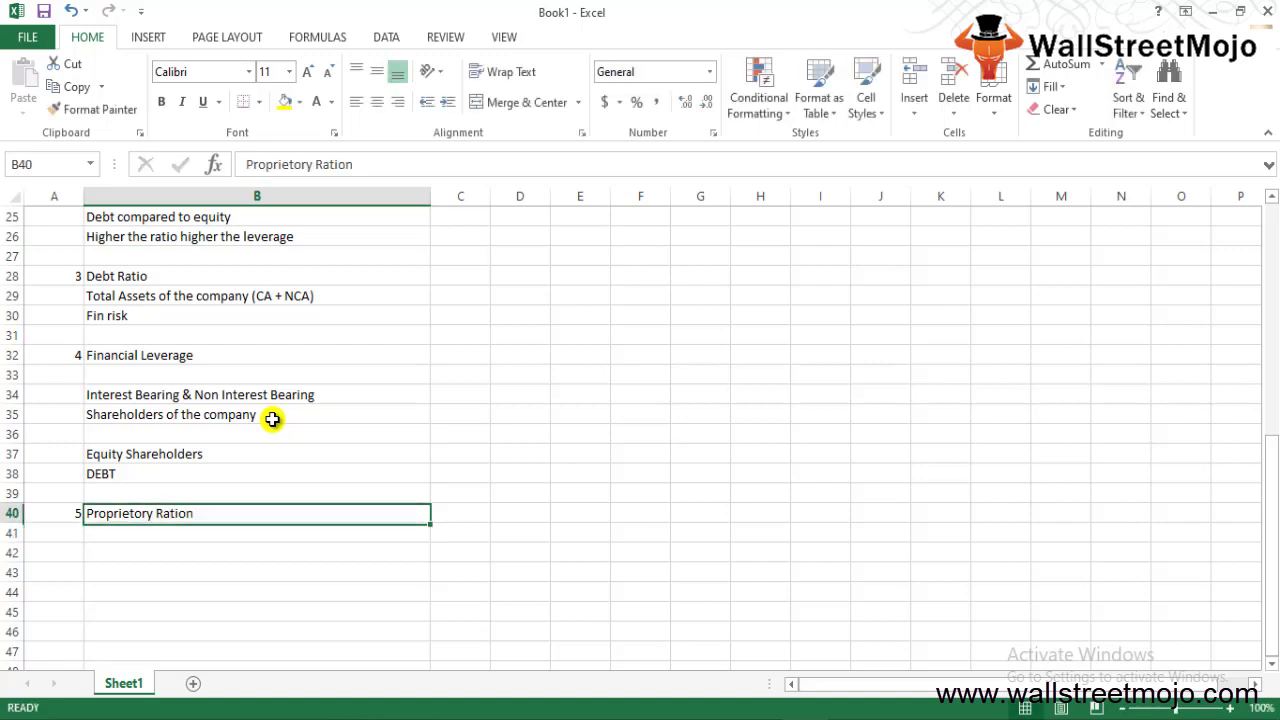
pyautogui.press('BackSpace')
pyautogui.press('Return')
pyautogui.press('Return')
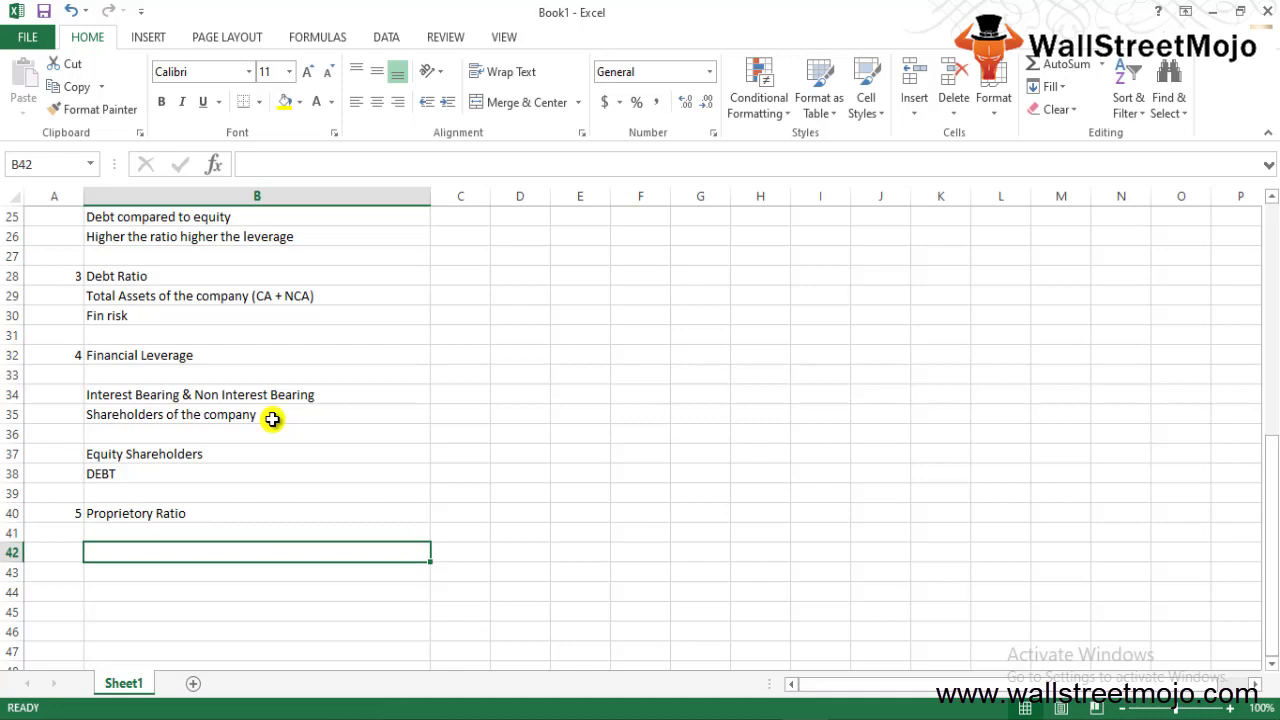
# - Add the notes "Shareholders Funds and the total assets of the business" and "Invested in the assets of the business"
pyautogui.write('Shareholders ')
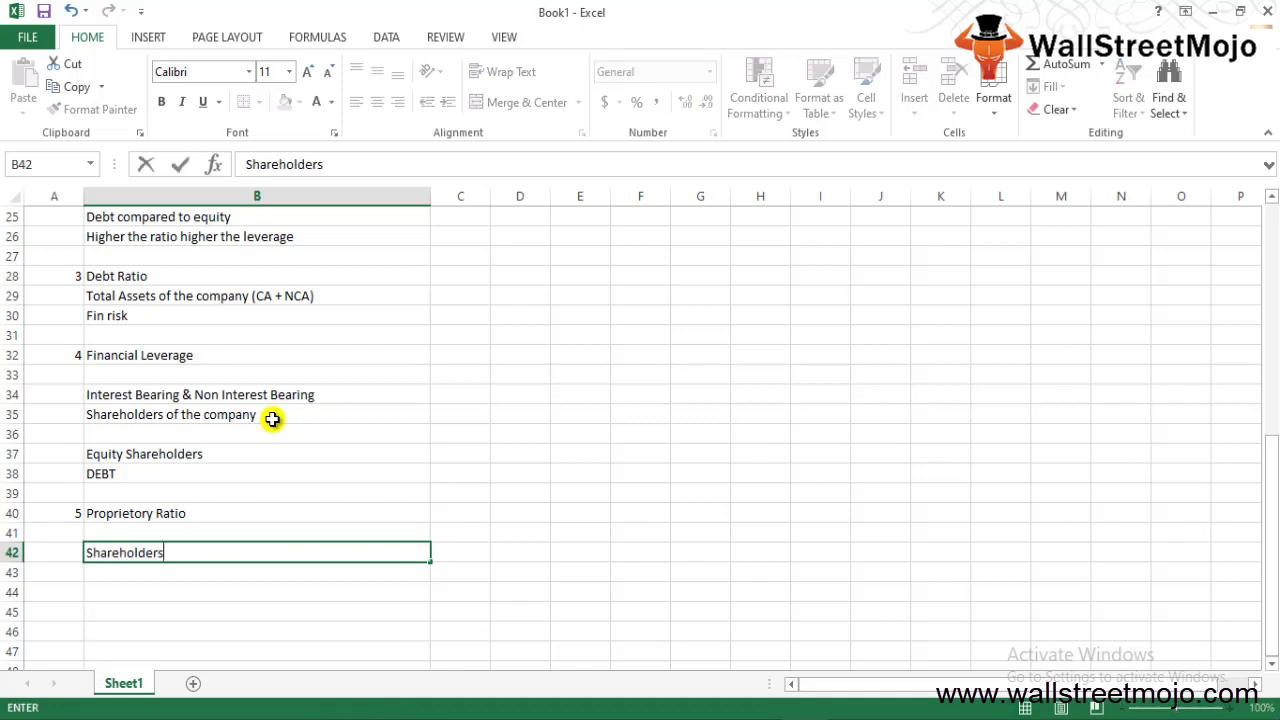
pyautogui.write('Funds and the tot')
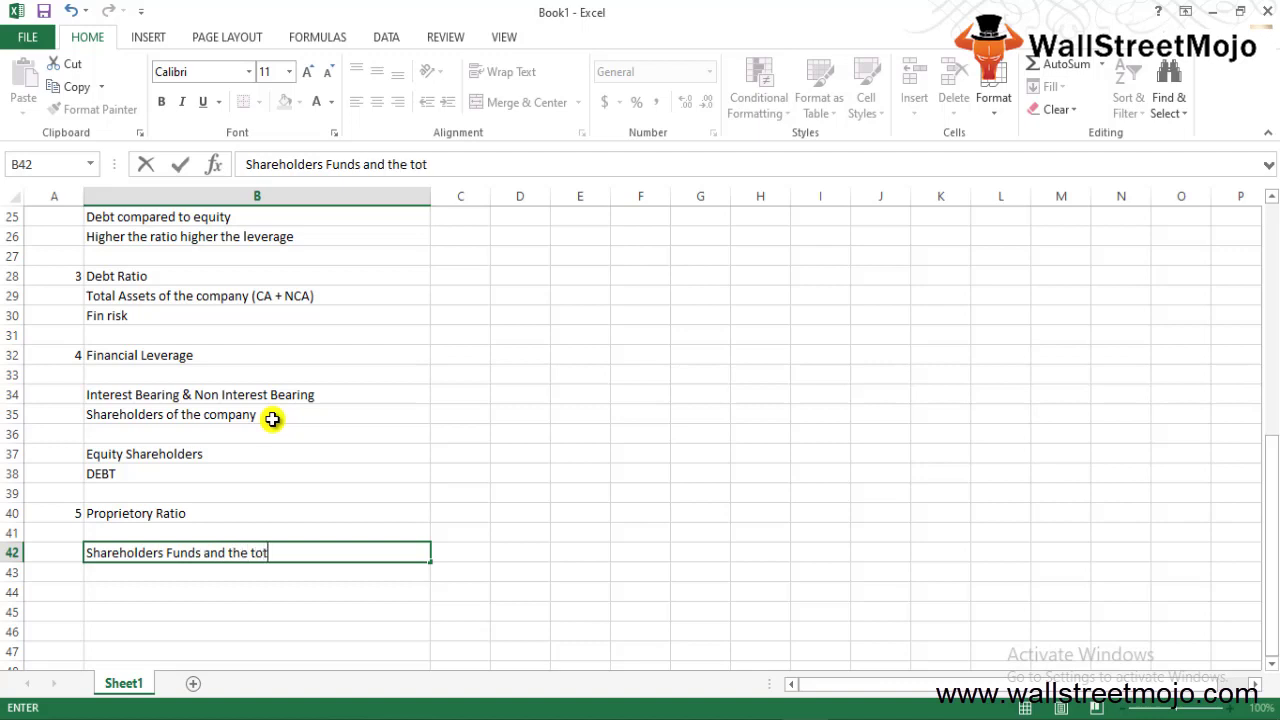
pyautogui.write('al assets of')
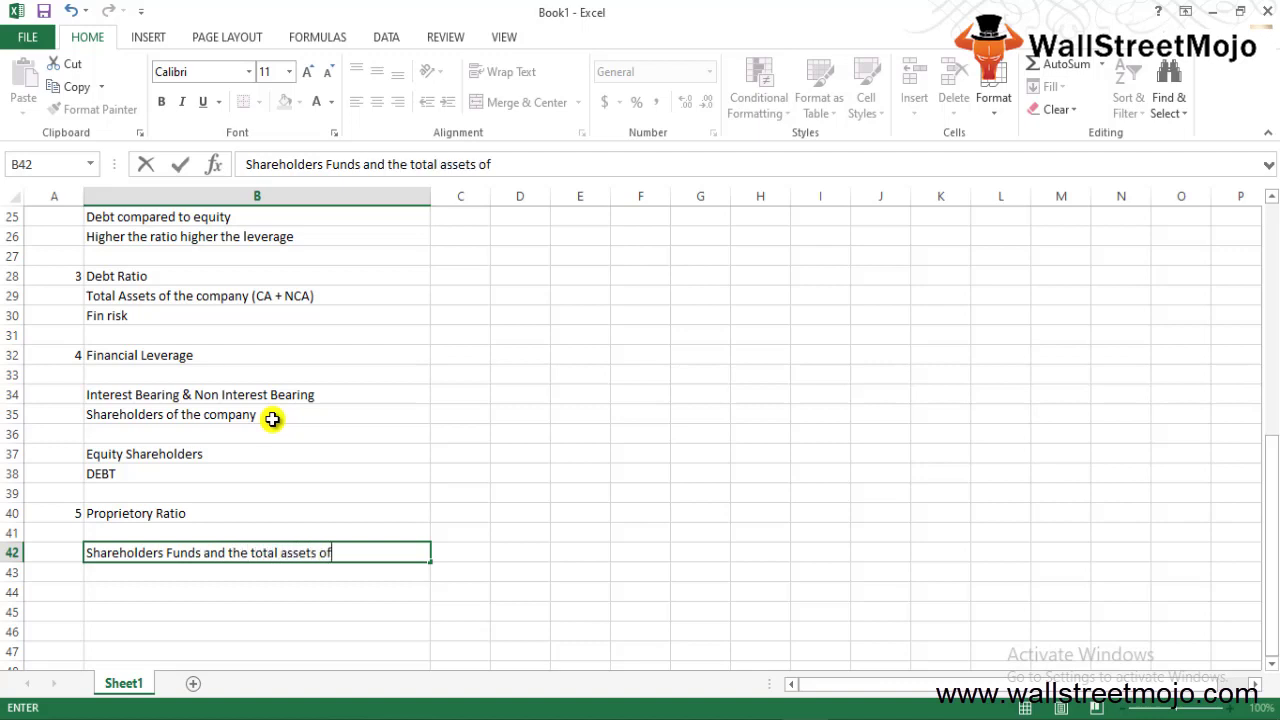
pyautogui.write(' the business')
pyautogui.press('Return')
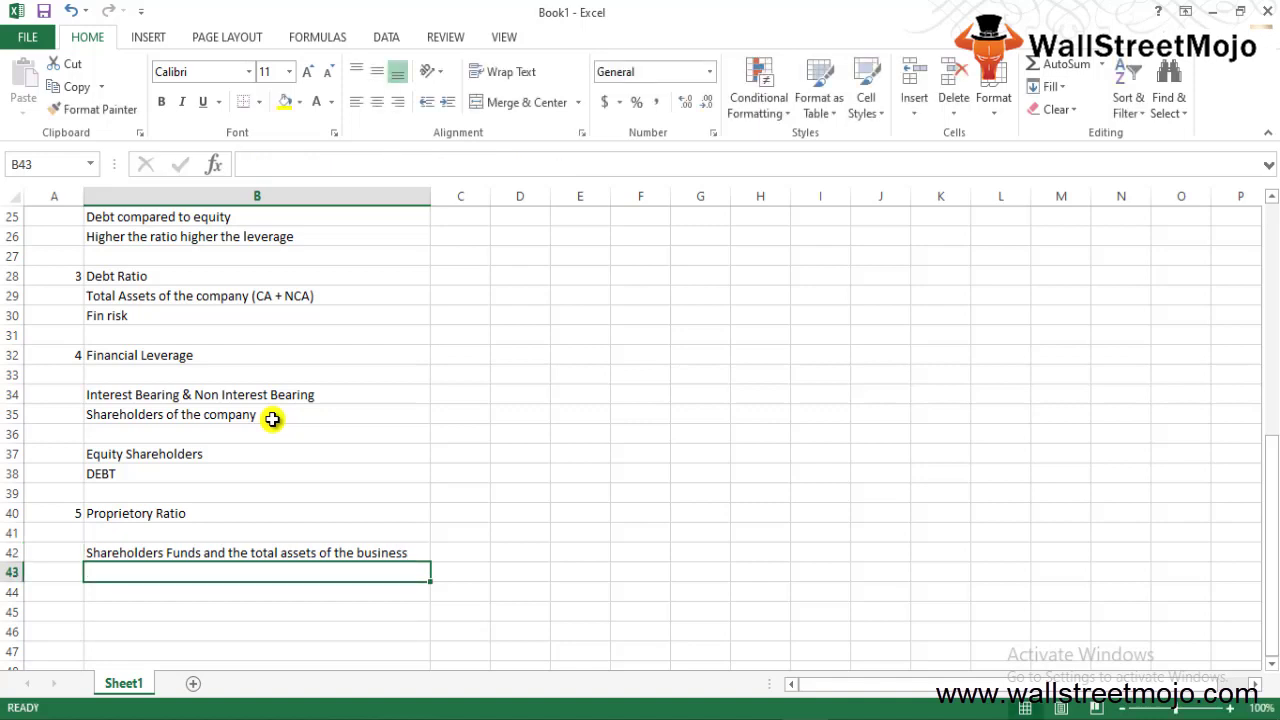
pyautogui.write('Invested in t')
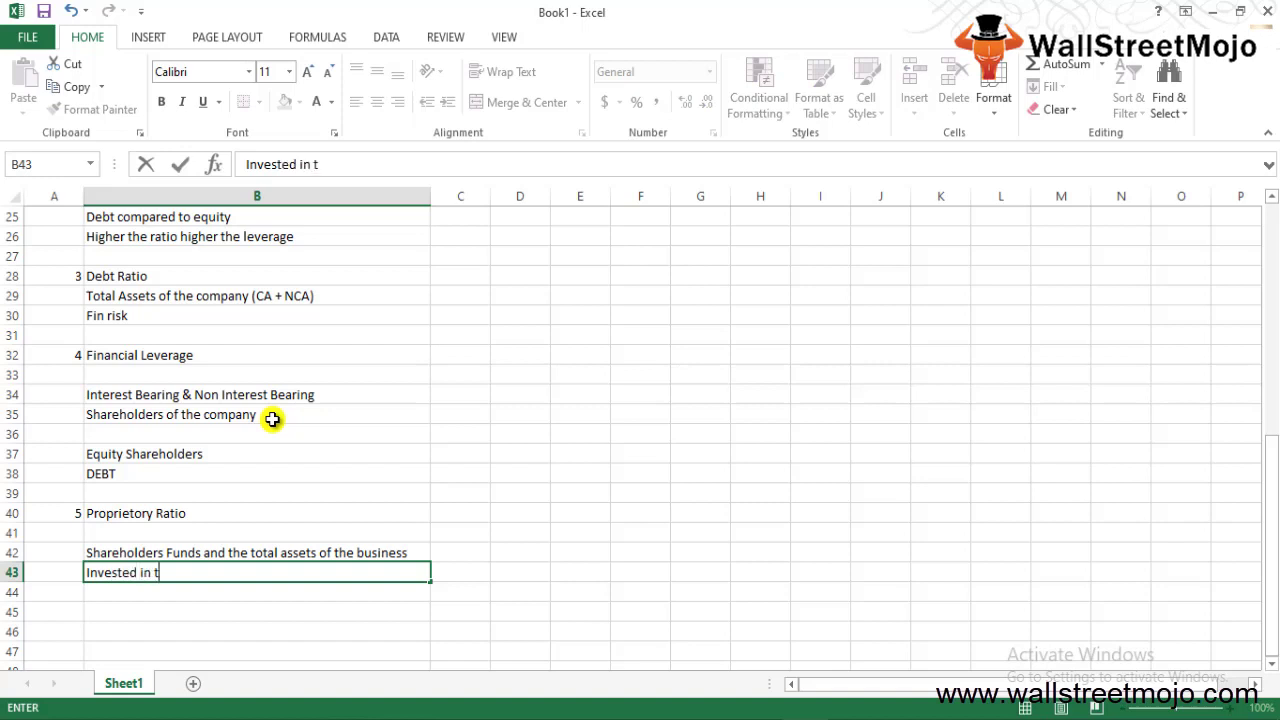
pyautogui.write('he assets')
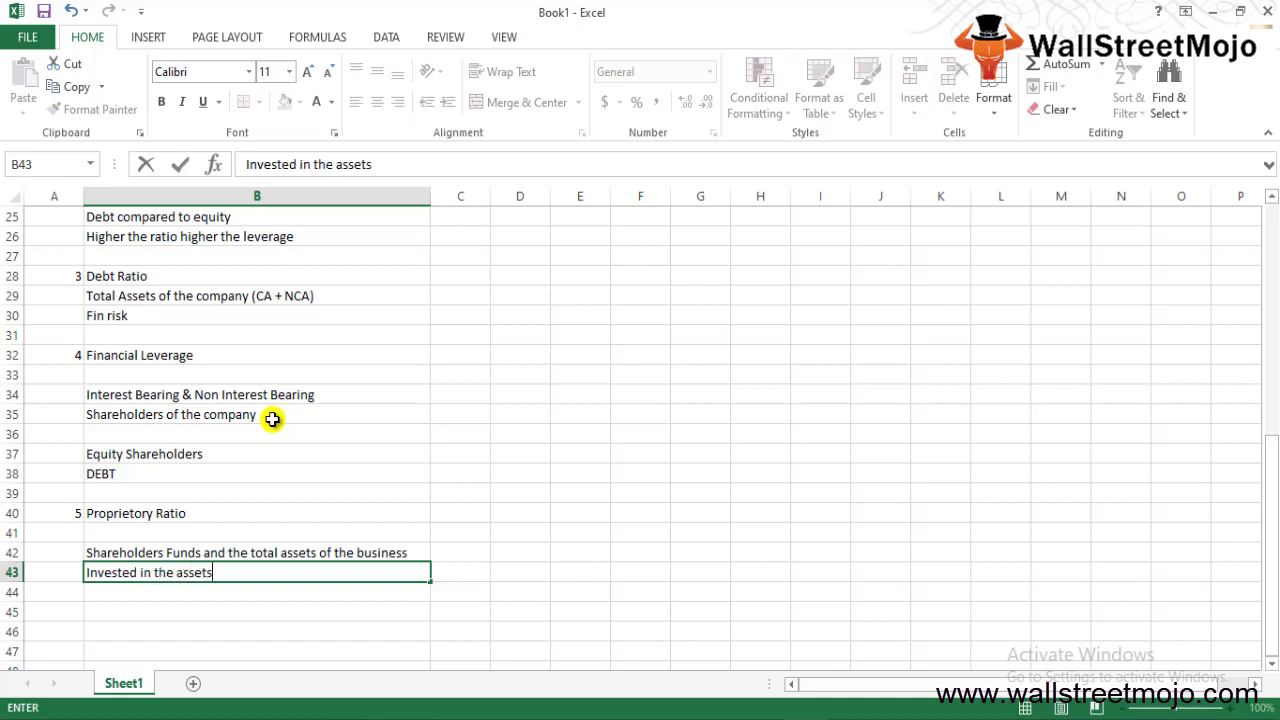
pyautogui.write(' of the business')
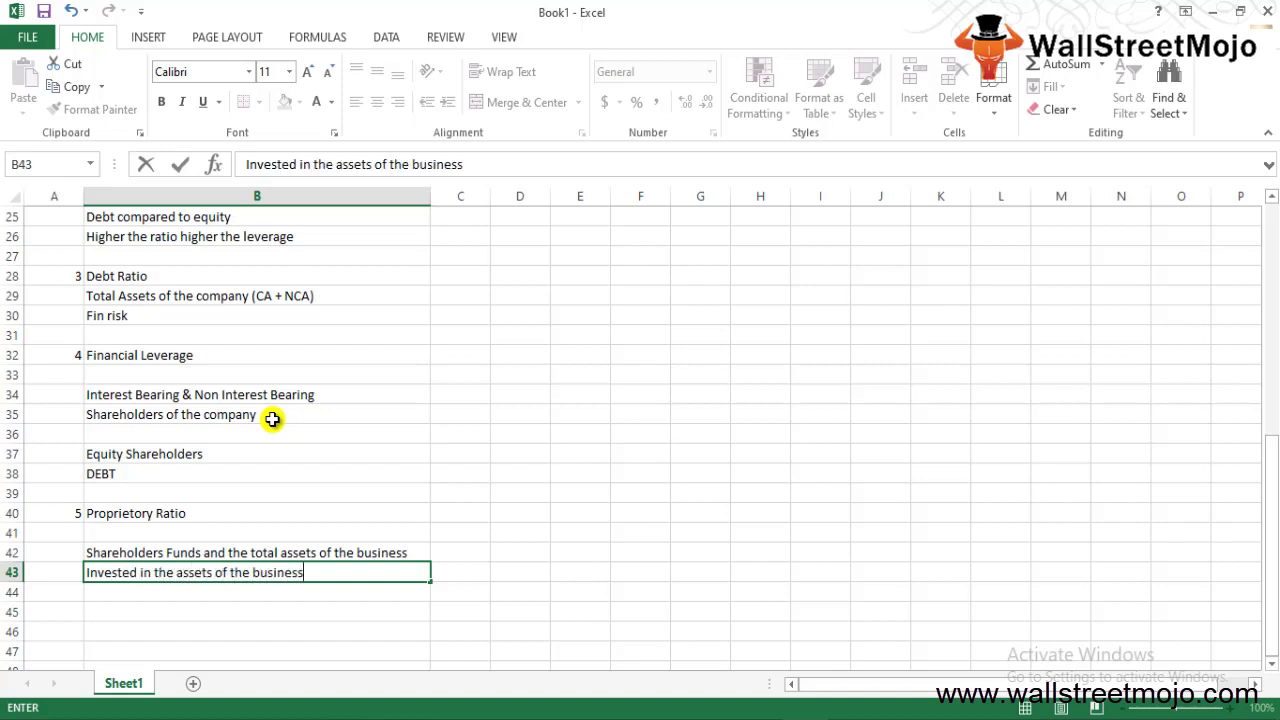
pyautogui.press('Return')
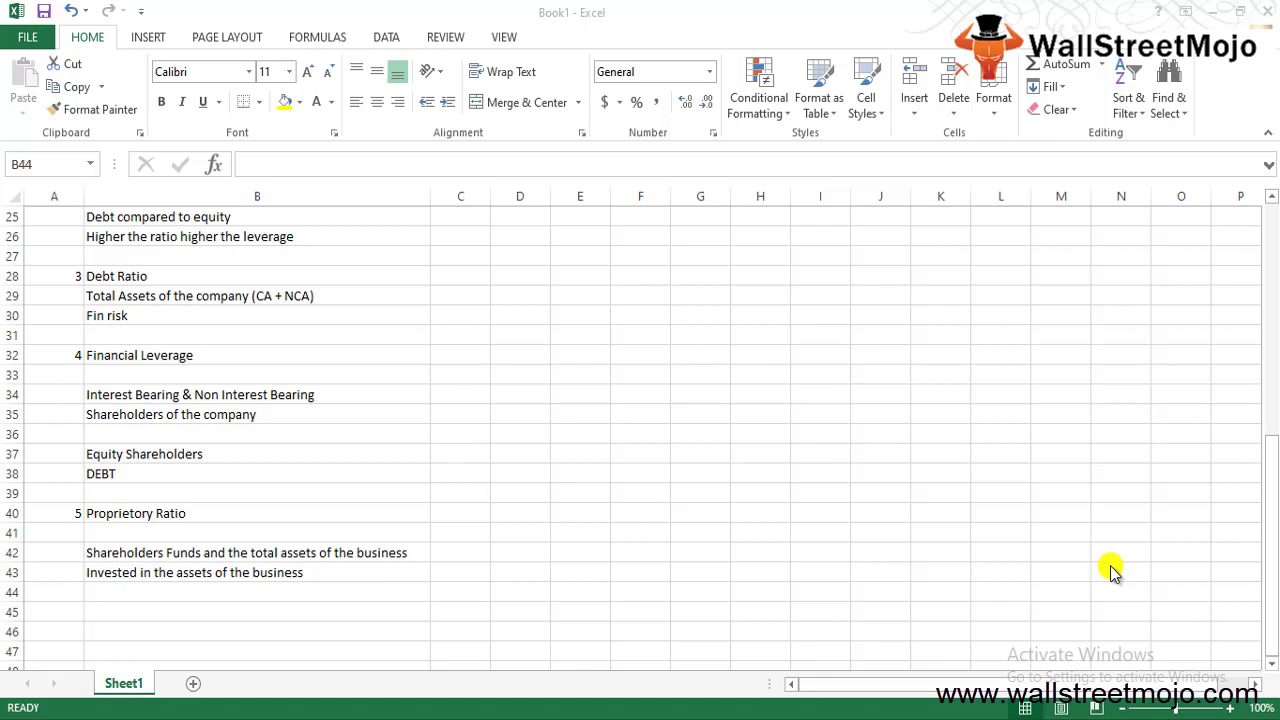
# - Type the label "Example" in B45
pyautogui.press('Down')
pyautogui.press('Down')
pyautogui.press('Down')
pyautogui.press('Down')
pyautogui.press('Down')
pyautogui.press('Down')
pyautogui.press('Down')
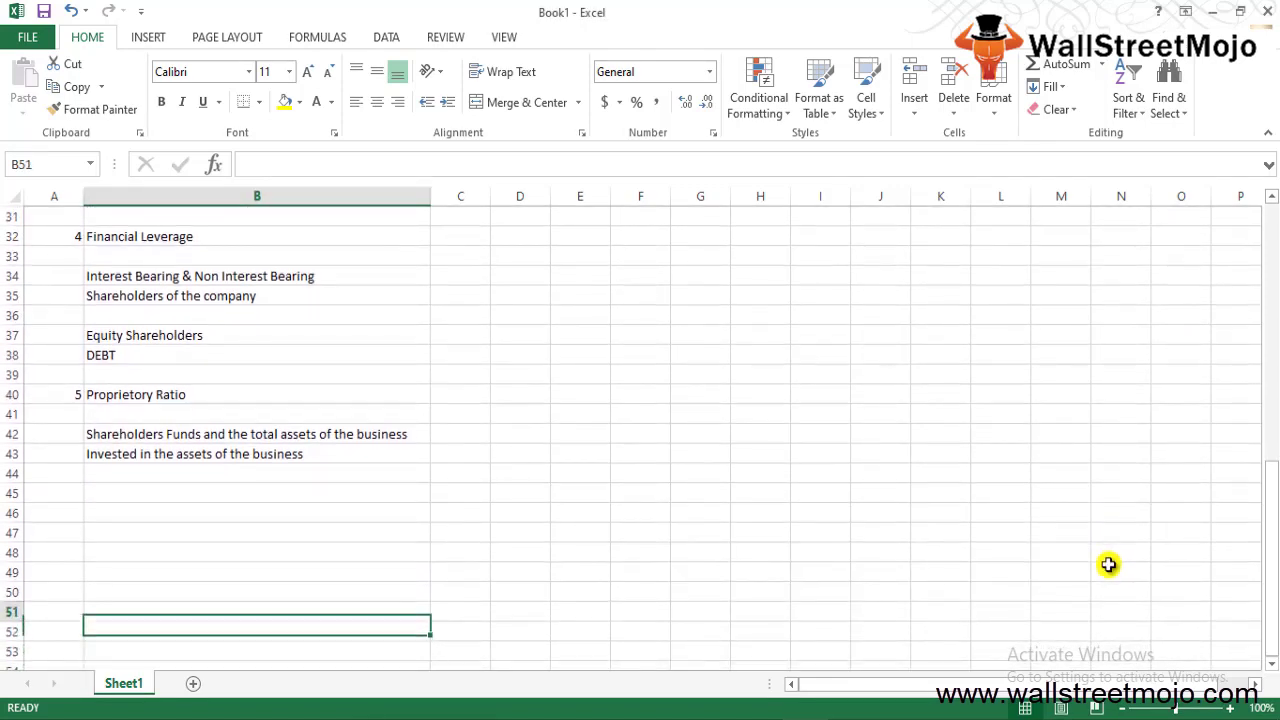
pyautogui.press('Up')
pyautogui.press('Up')
pyautogui.press('Up')
pyautogui.press('Up')
pyautogui.press('Up')
pyautogui.press('Up')
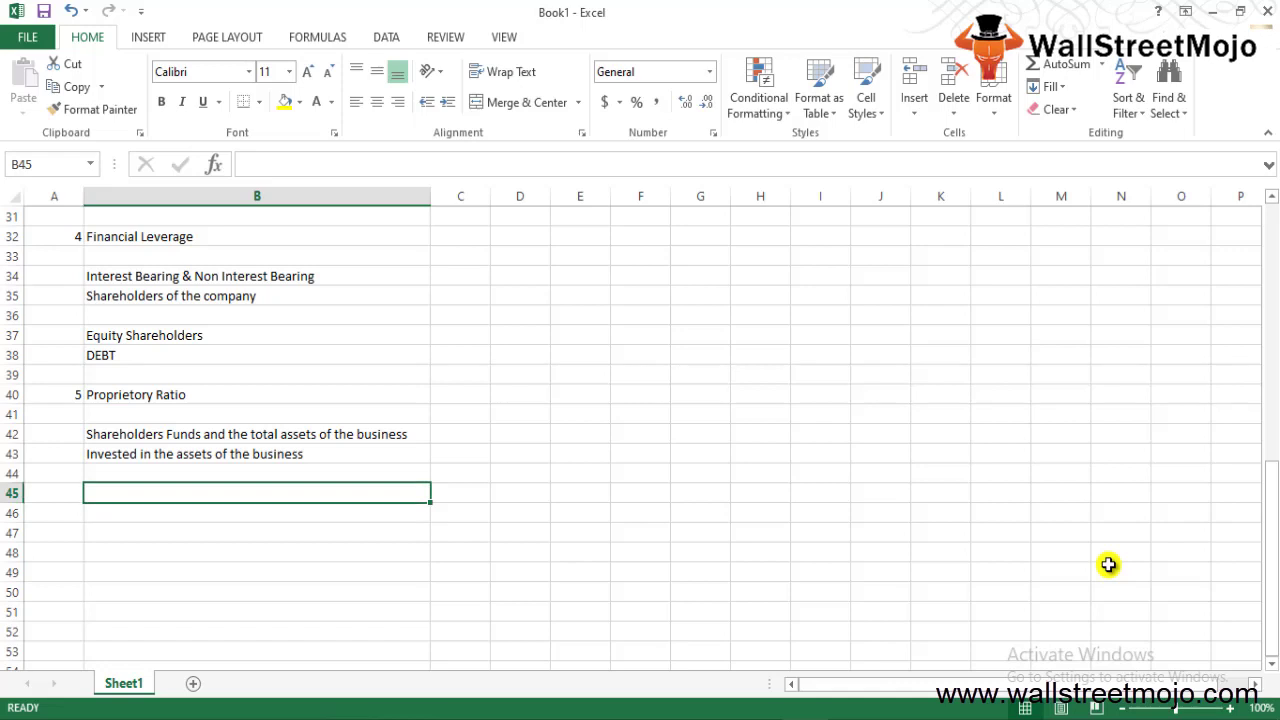
pyautogui.write('Example')
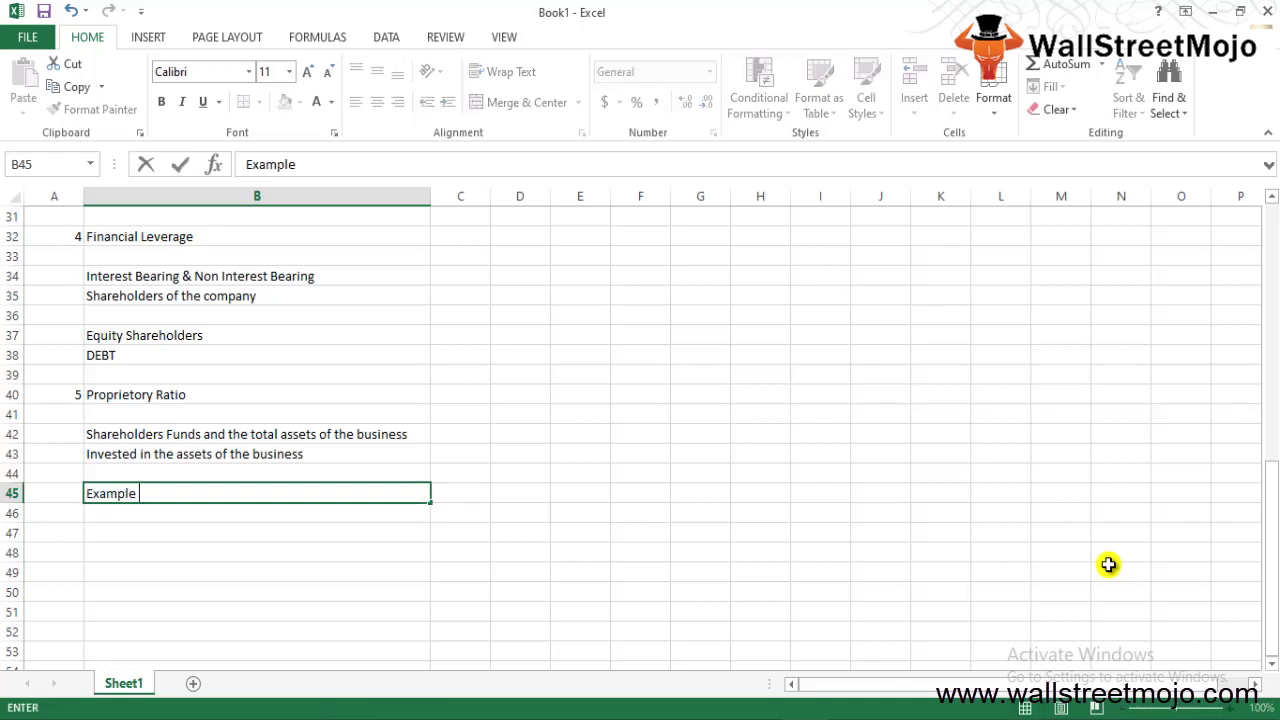
pyautogui.press('Return')
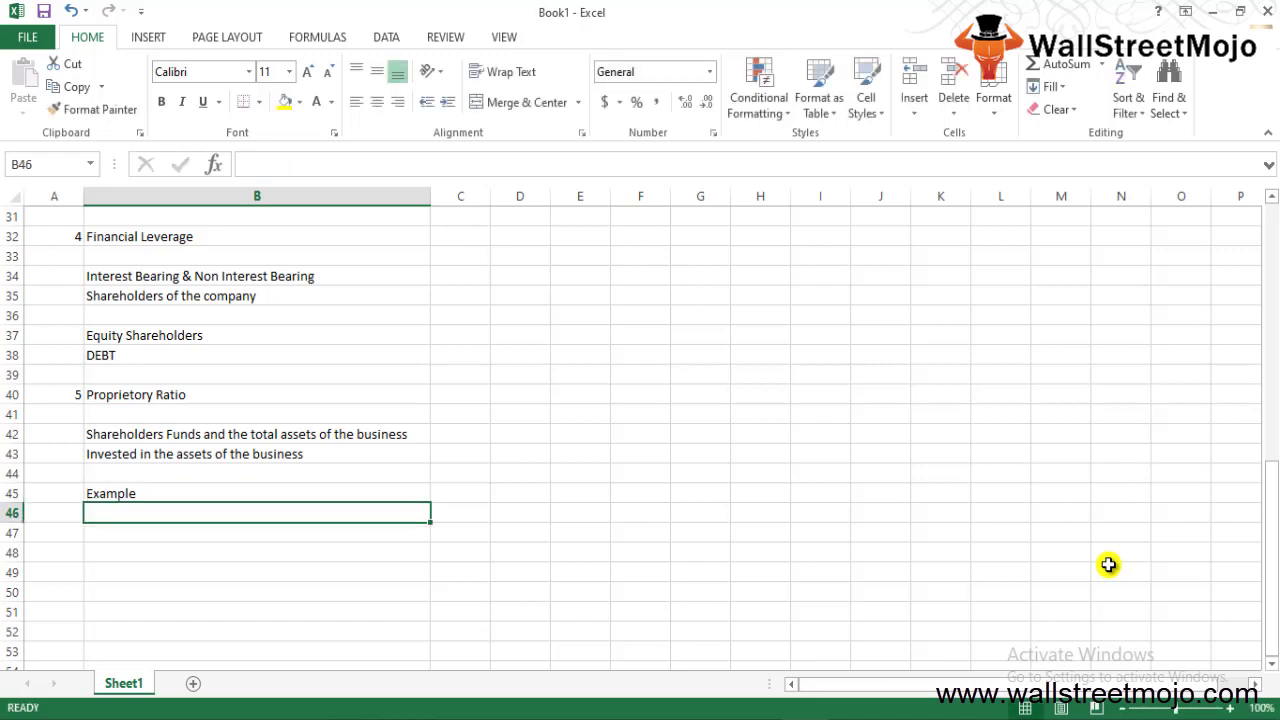
# - Enter "Alpha" in B47, undoing the extra "Beta" entry below it
pyautogui.press('Down')
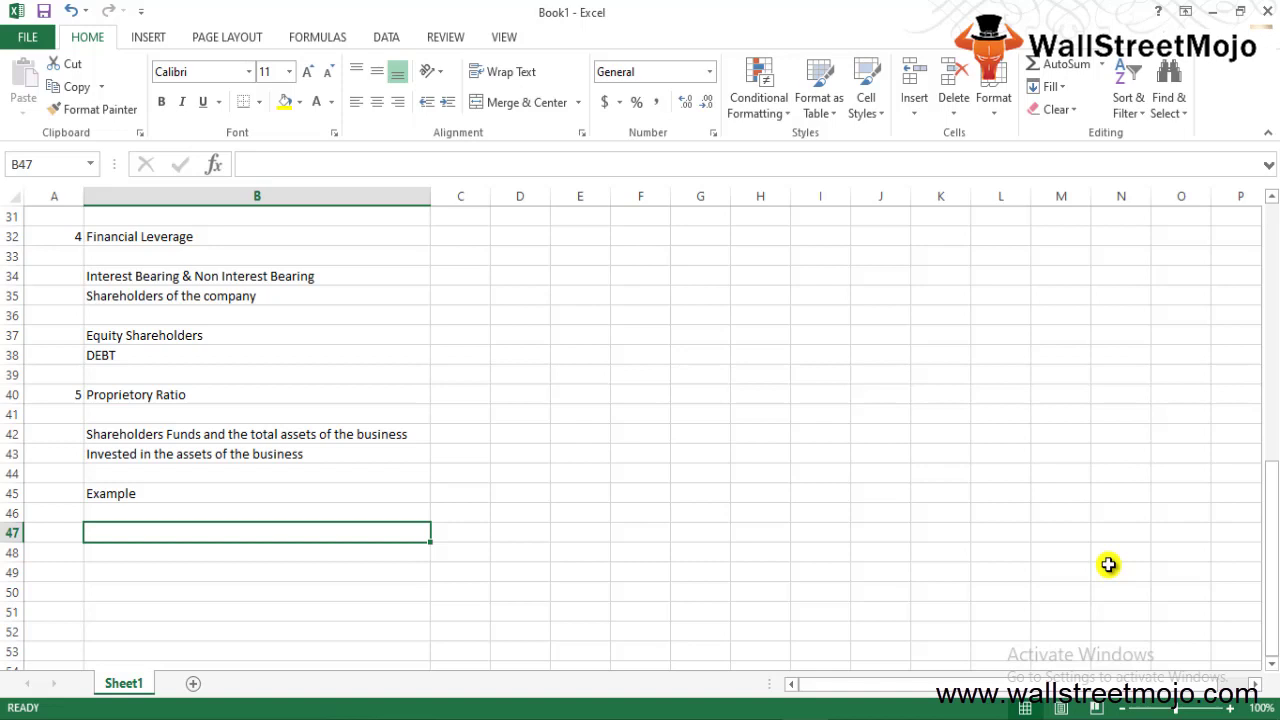
pyautogui.write('A;')
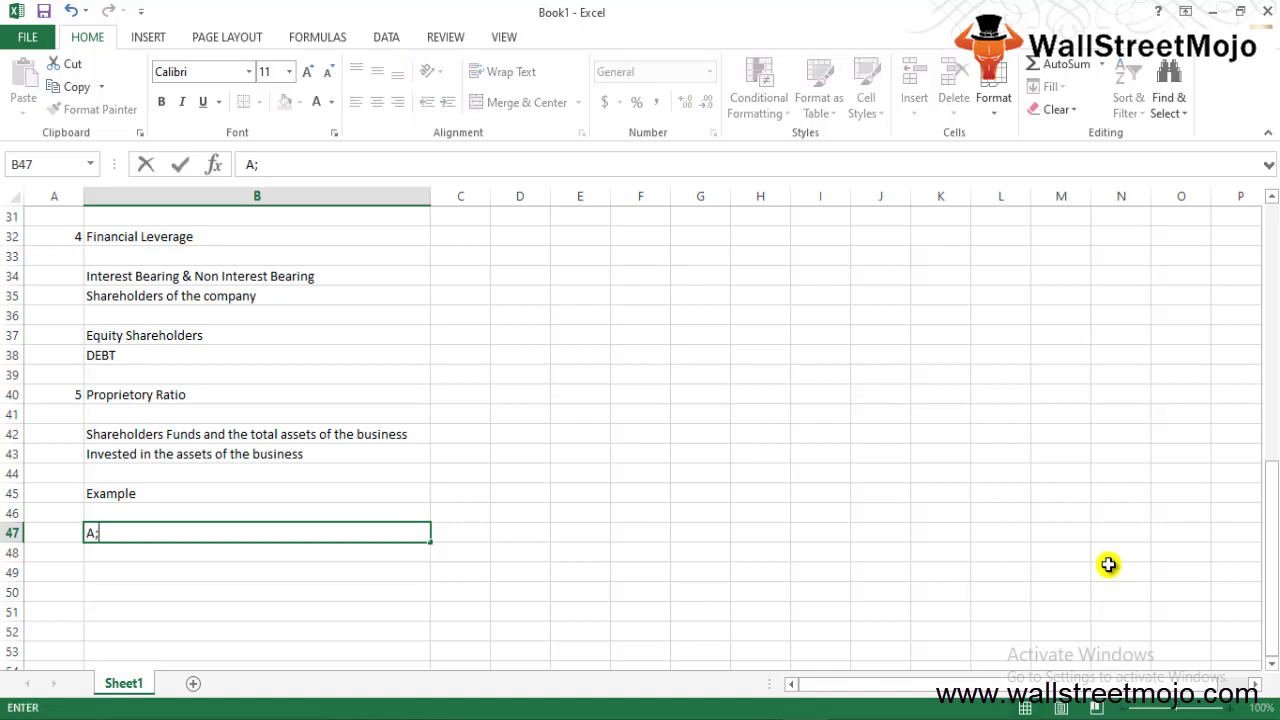
pyautogui.press('BackSpace')
pyautogui.write('lpha')
pyautogui.press('Return')
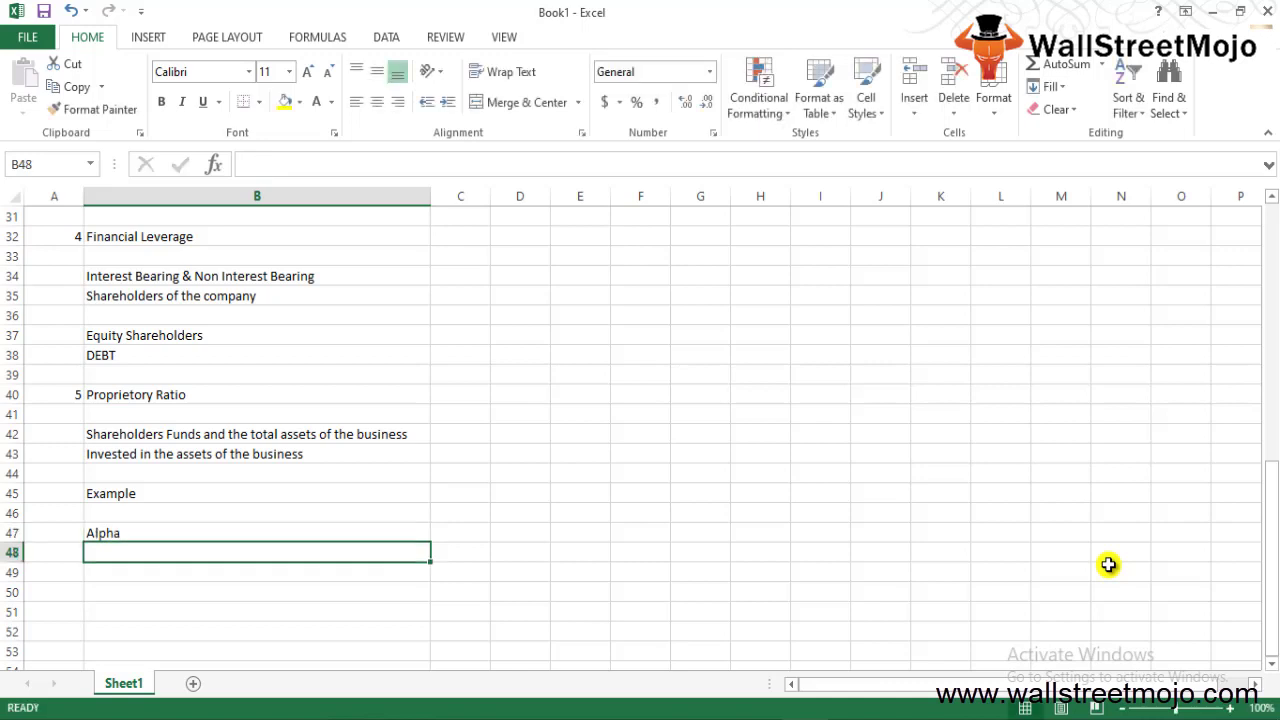
pyautogui.write('Beta')
pyautogui.press('Return')
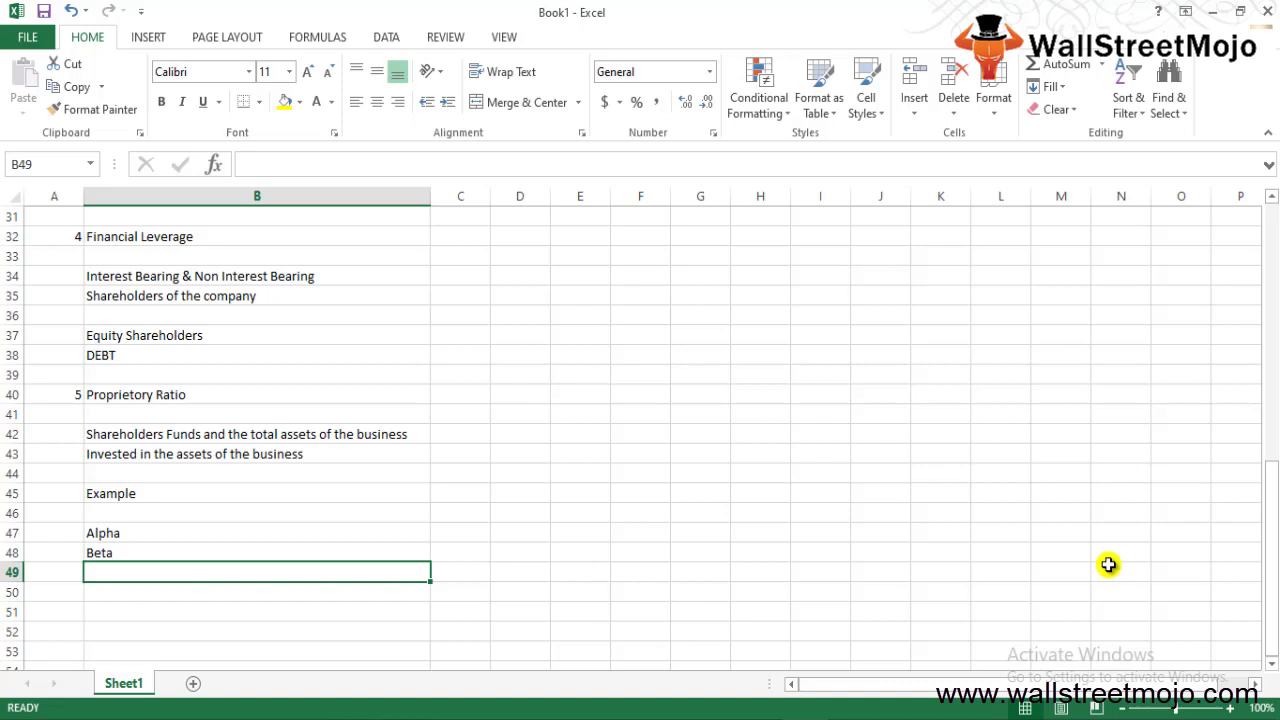
pyautogui.hotkey('ctrl', 'z')
pyautogui.hotkey('ctrl', 'z')
pyautogui.hotkey('ctrl', 'z')
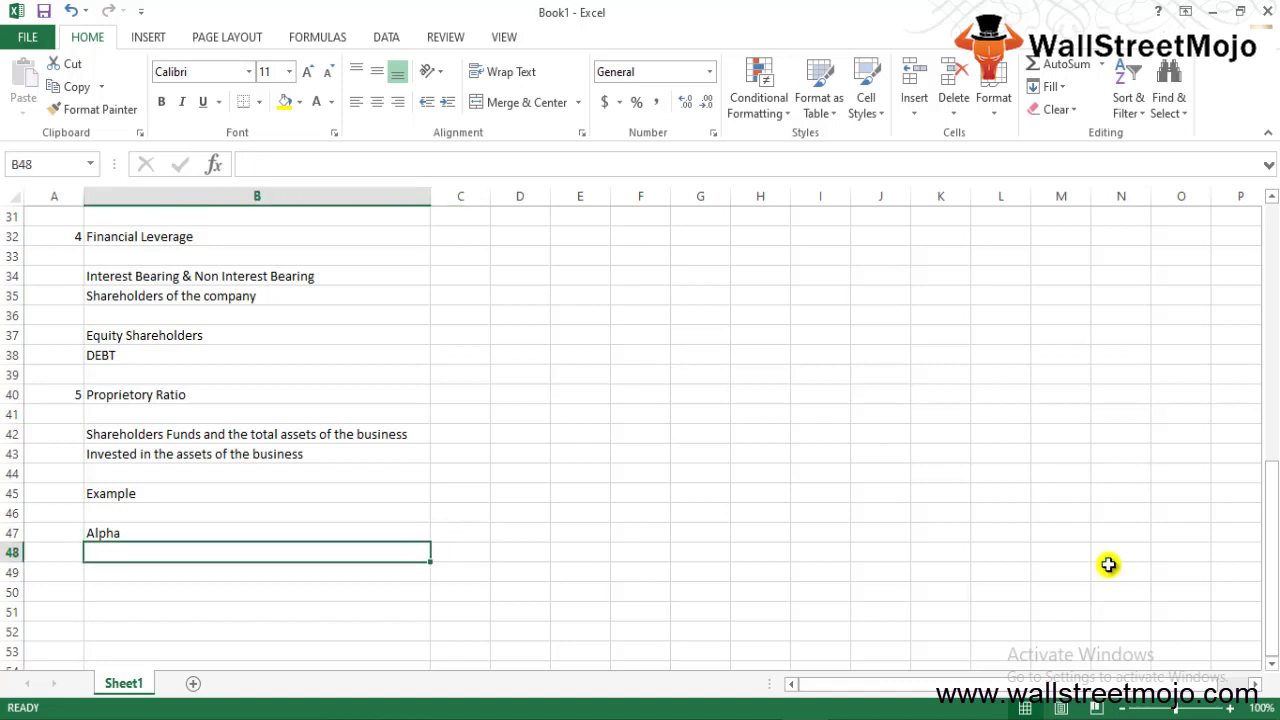
pyautogui.hotkey('ctrl', 'z')
# - Put the column headers "Alpha" in C47 and "Beta" in D47
pyautogui.press('Right')
pyautogui.write('Alpha')
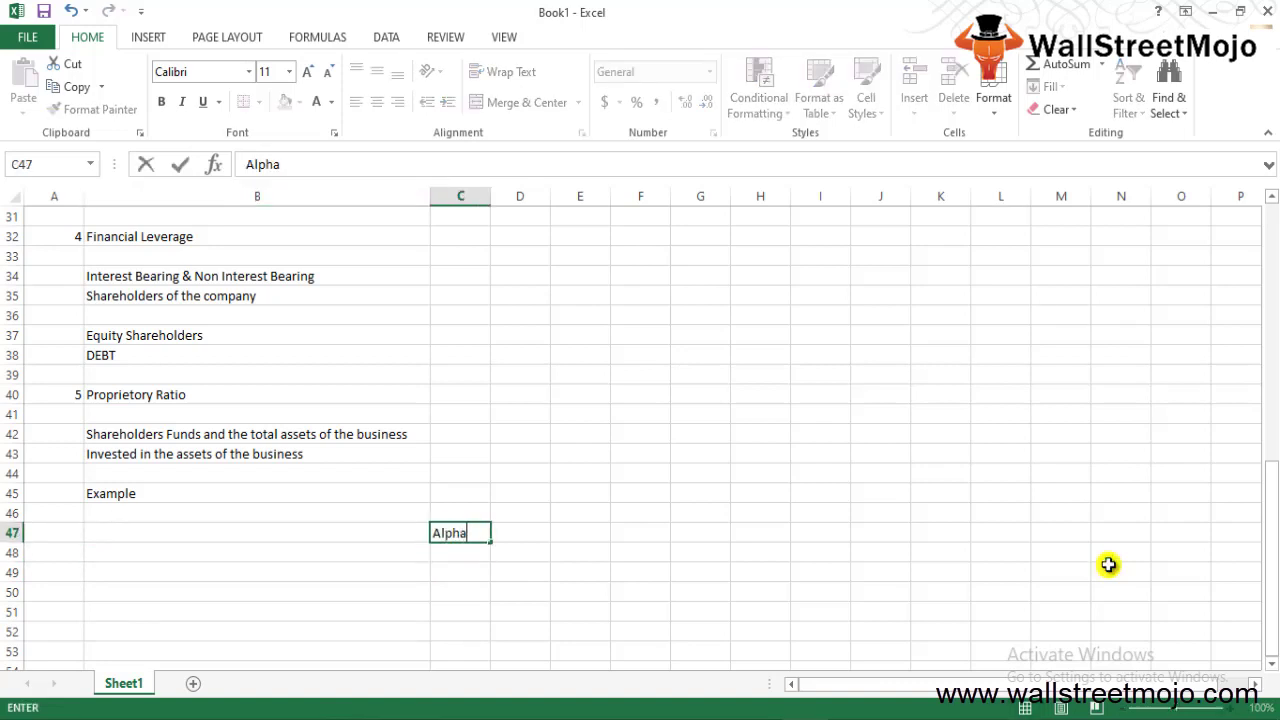
pyautogui.press('Return')
pyautogui.press('Up')
pyautogui.press('Right')
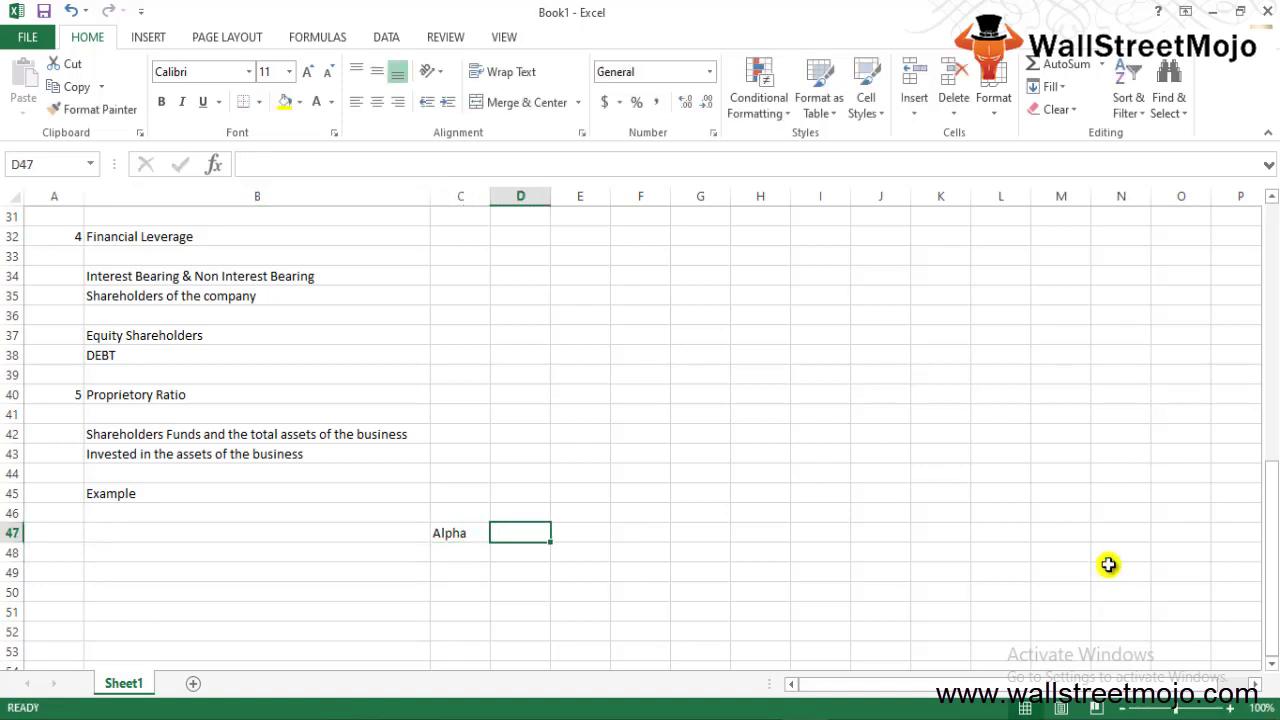
pyautogui.write('b')
pyautogui.press('BackSpace')
pyautogui.write('Beta')
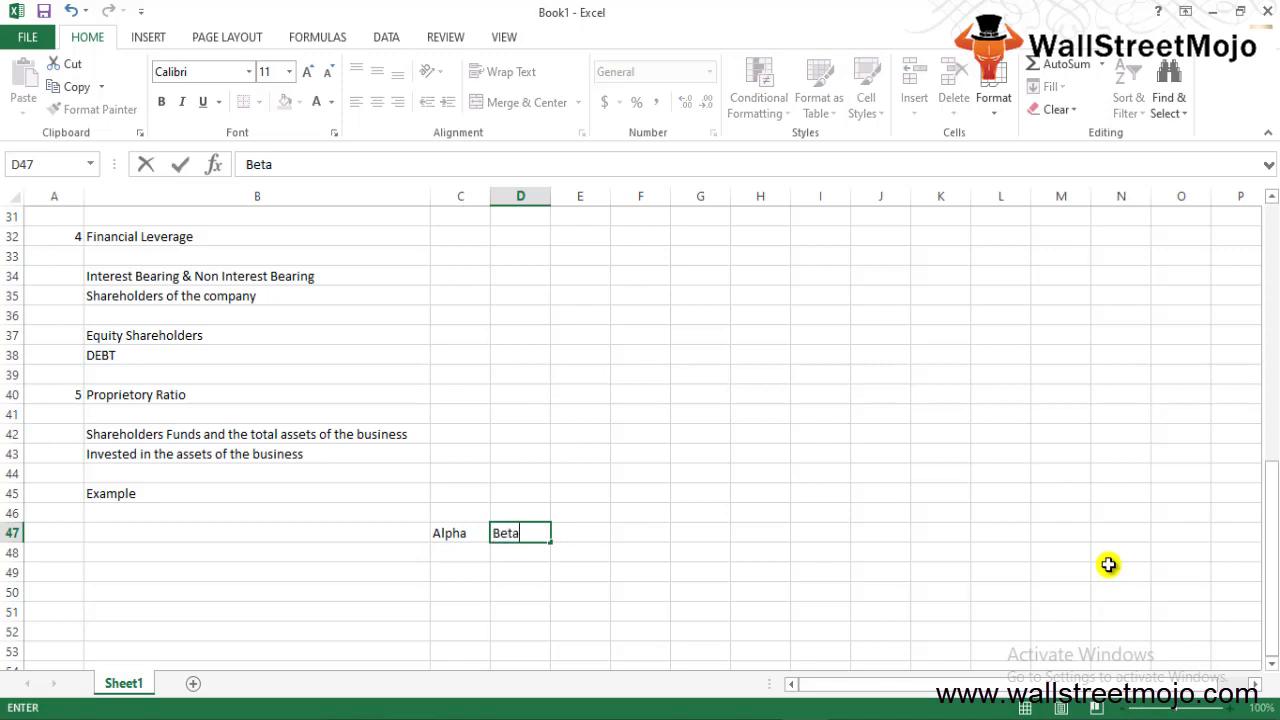
pyautogui.press('Return')
# - Add the CS row with Alpha 550000 and Beta 500000
pyautogui.press('Left')
pyautogui.press('Left')
pyautogui.write('a')
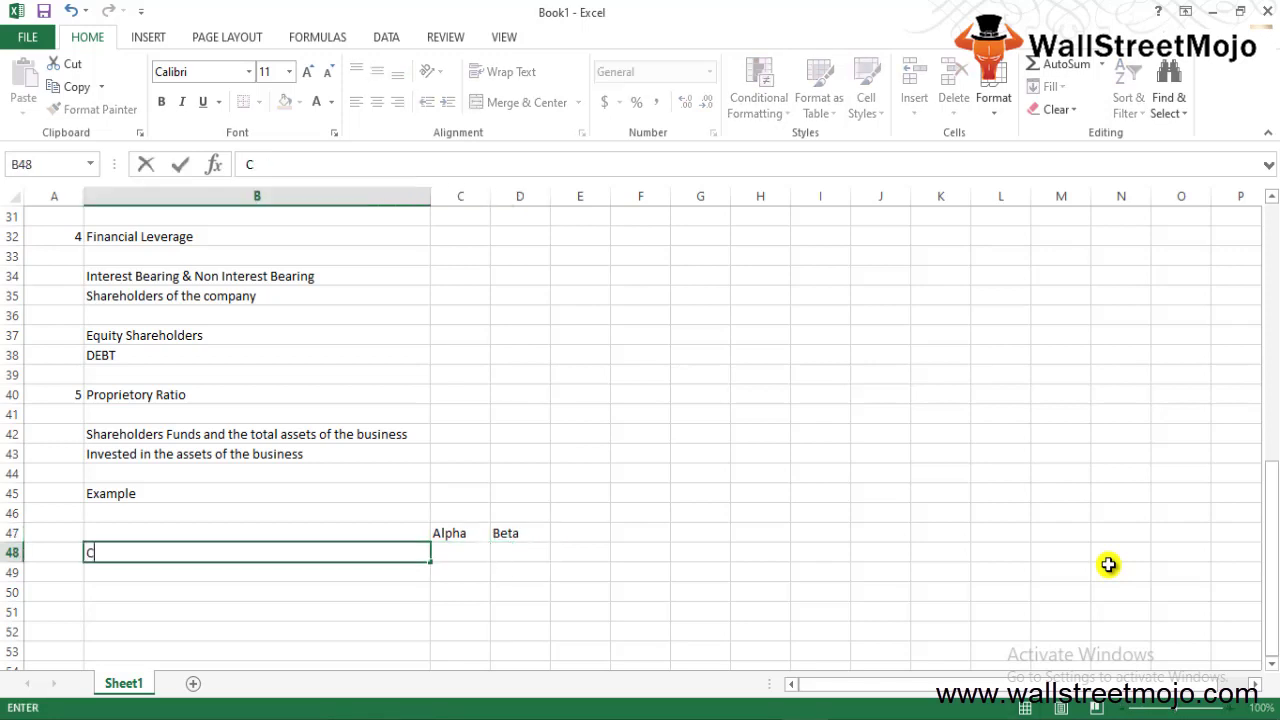
pyautogui.press('BackSpace')
pyautogui.write('s')
pyautogui.press('BackSpace')
pyautogui.write('CS')
pyautogui.press('Return')
pyautogui.press('Up')
pyautogui.press('Right')
pyautogui.write('550000')
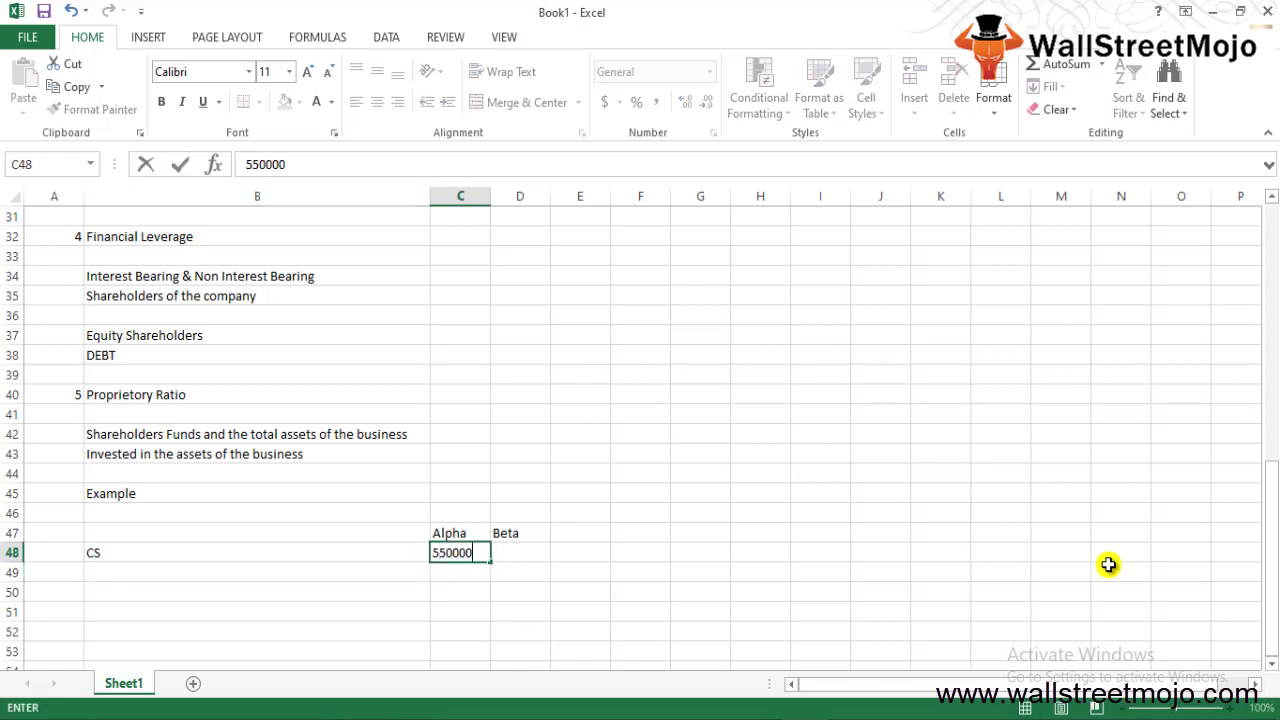
pyautogui.press('Return')
pyautogui.press('Up')
pyautogui.press('Right')
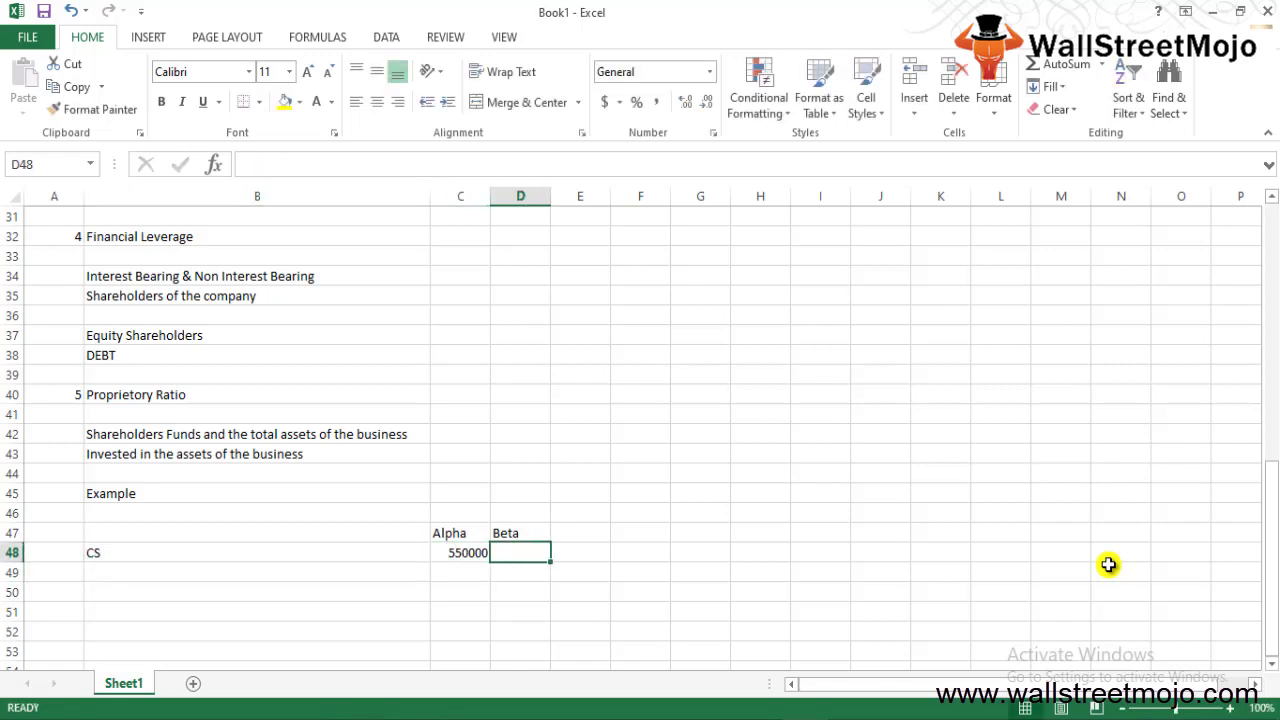
pyautogui.write('500000')
pyautogui.press('Return')
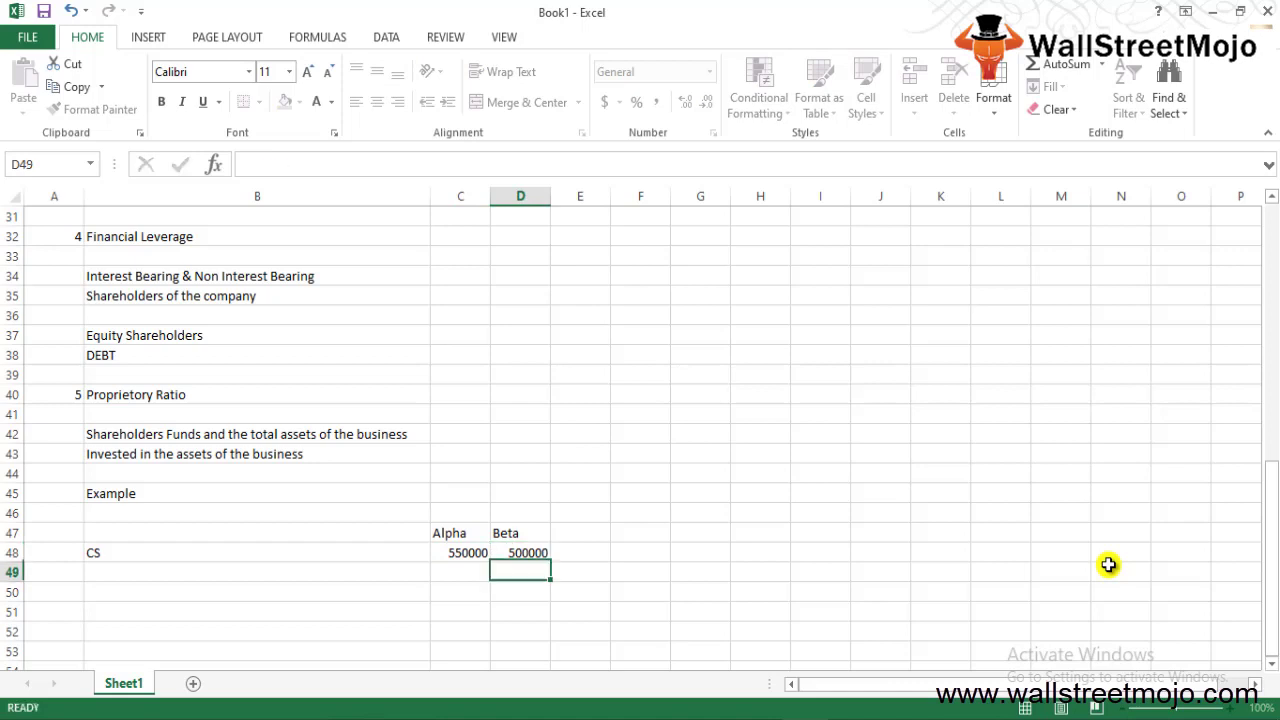
# - Add the PS row with Alpha 150000 and Beta 200000
pyautogui.press('Left')
pyautogui.press('Left')
pyautogui.write('PS')
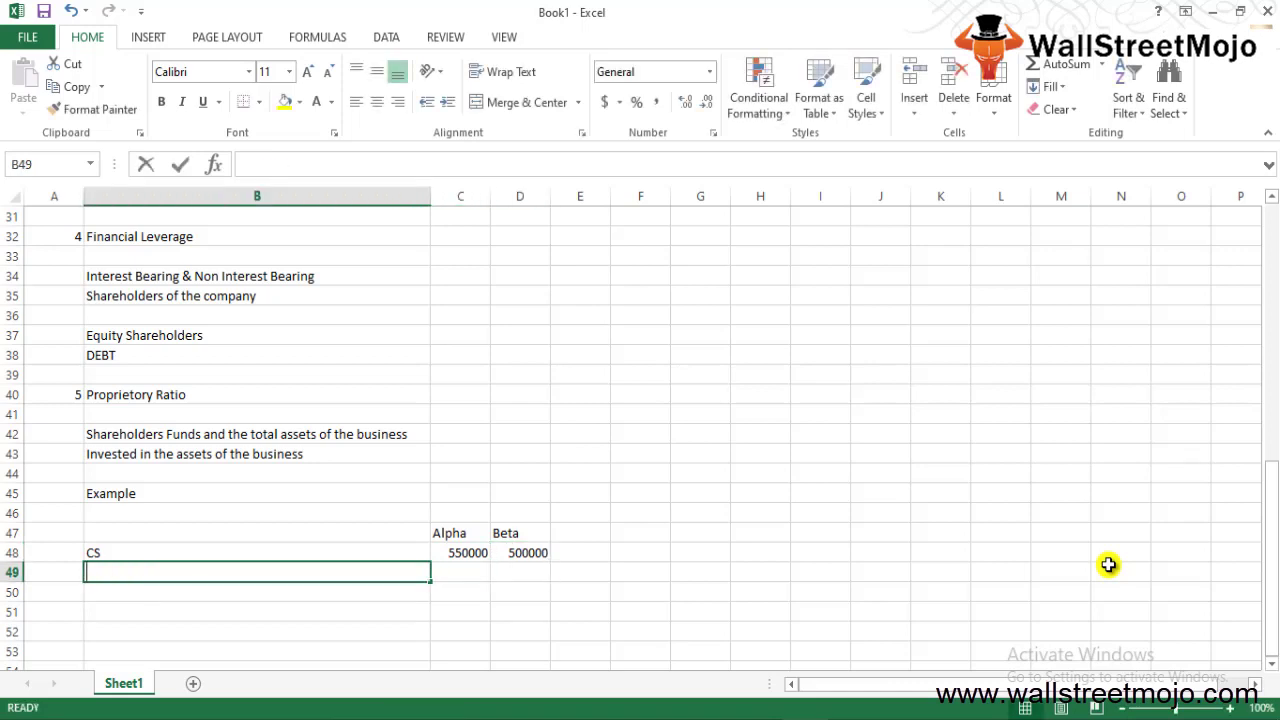
pyautogui.press('Return')
pyautogui.press('Up')
pyautogui.press('Right')
pyautogui.write('150000')
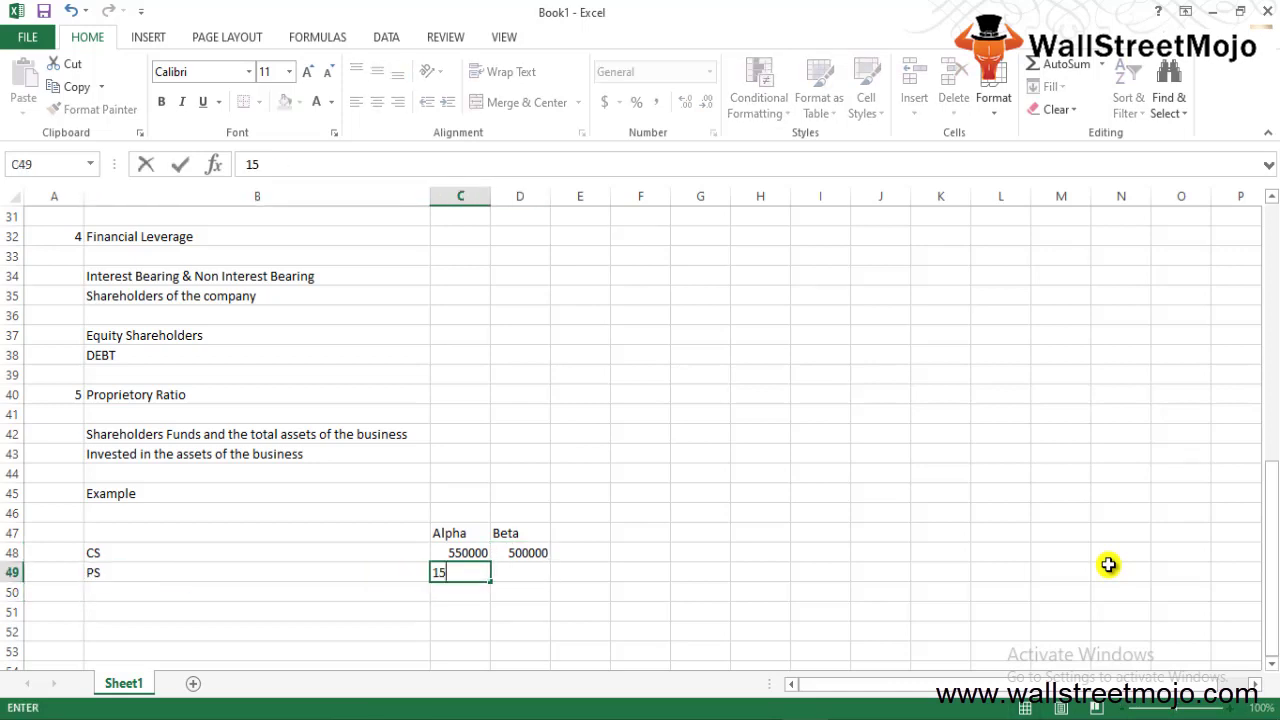
pyautogui.press('Return')
pyautogui.write('0')
pyautogui.press('BackSpace')
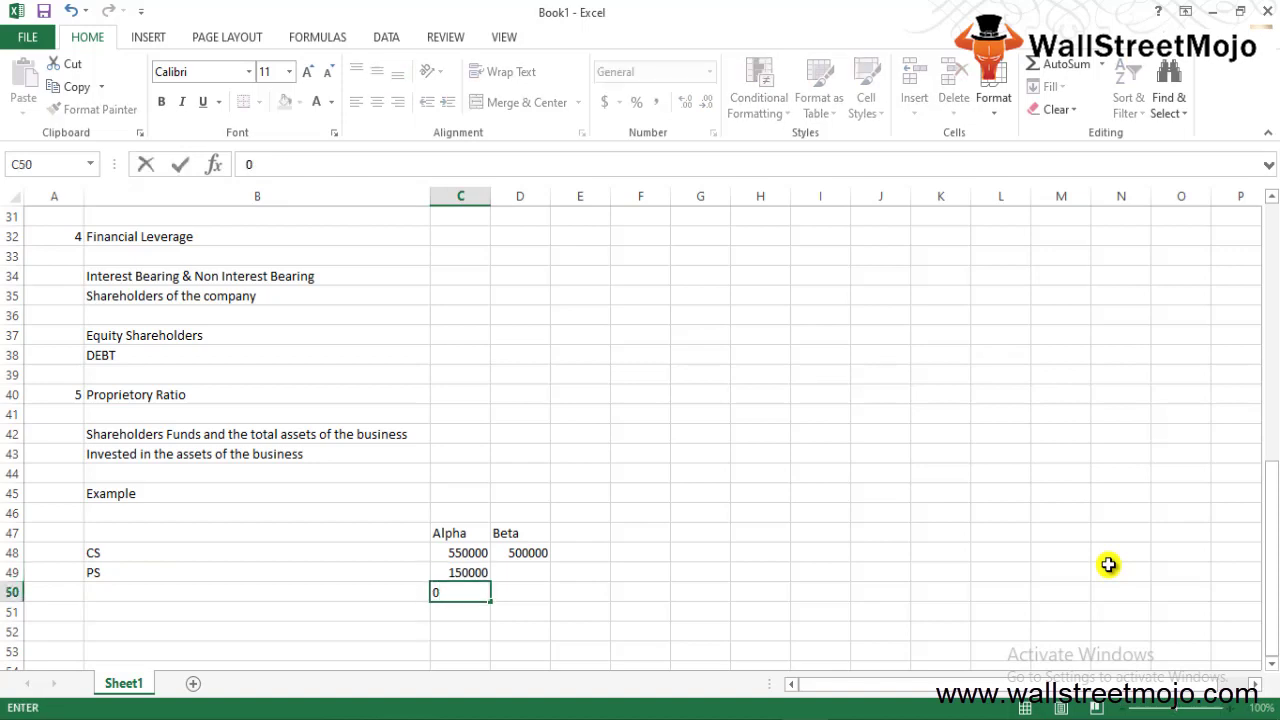
pyautogui.press('Up')
pyautogui.press('Right')
pyautogui.write('200000')
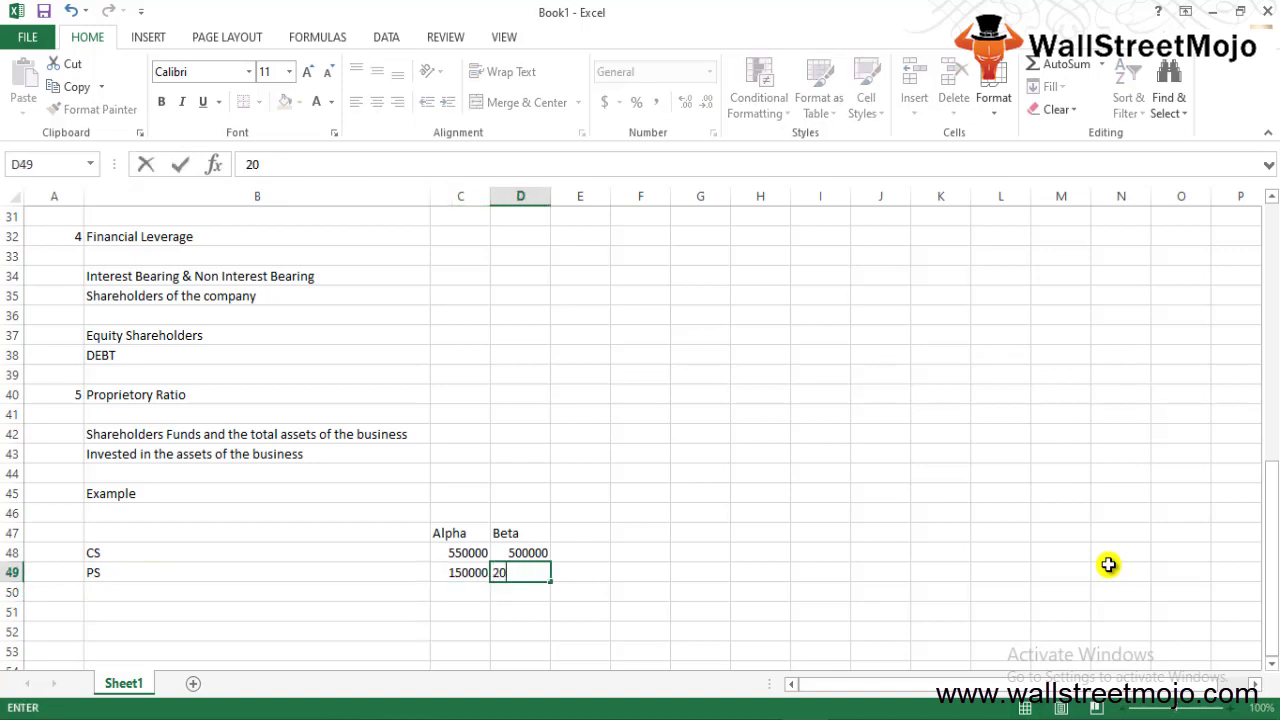
pyautogui.press('Return')
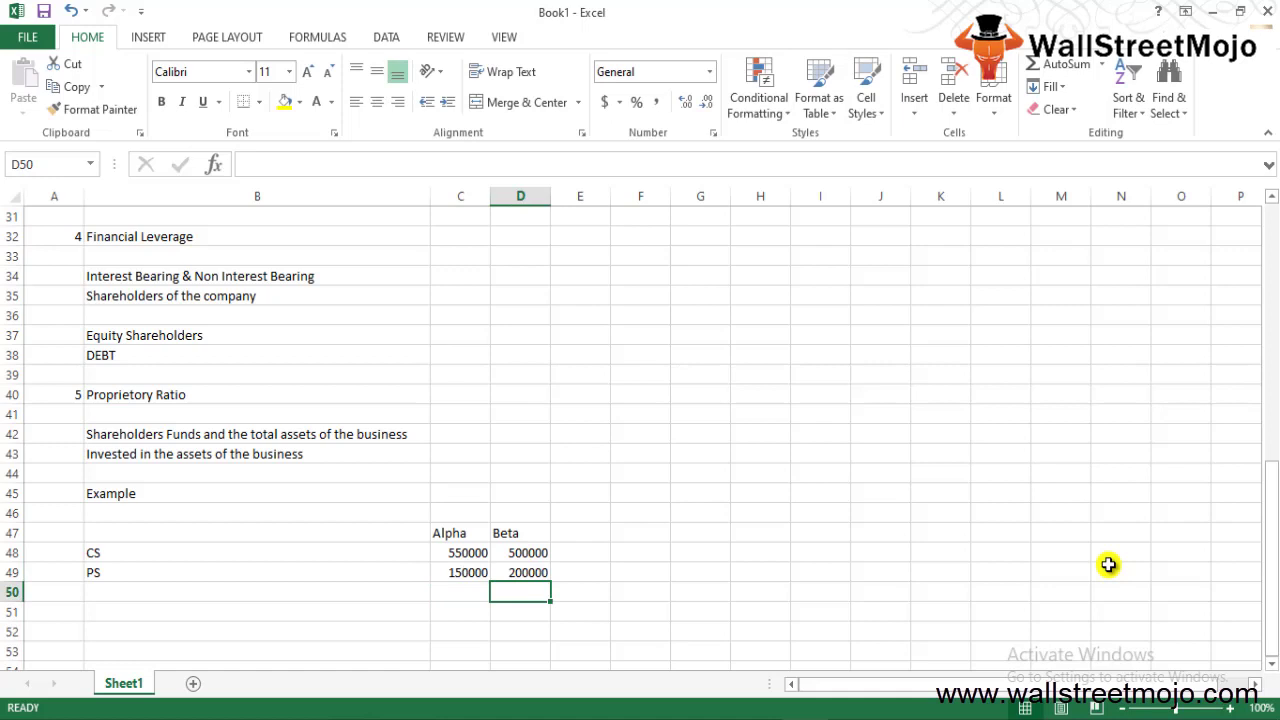
# - Add the Retained Earnings row with Alpha 800000 and Beta 700000
pyautogui.press('Left')
pyautogui.press('Left')
pyautogui.write('Reti')
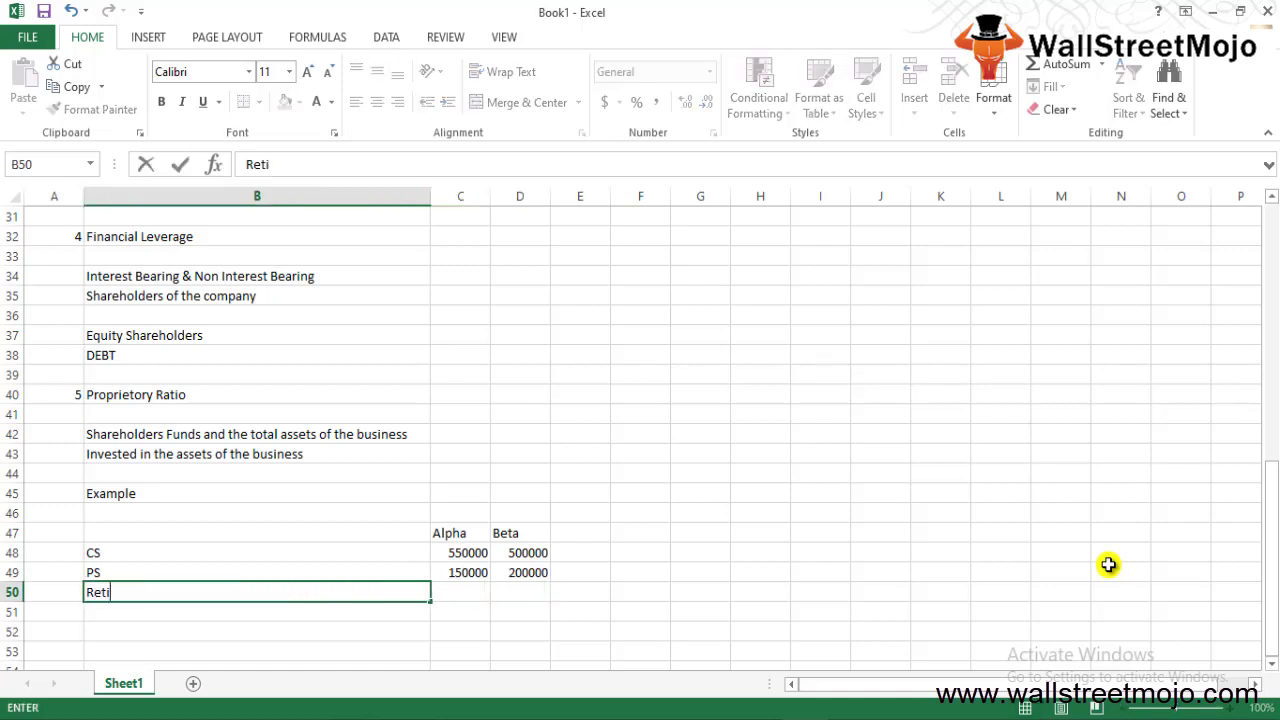
pyautogui.press('BackSpace')
pyautogui.write('ained Earnings')
pyautogui.press('Return')
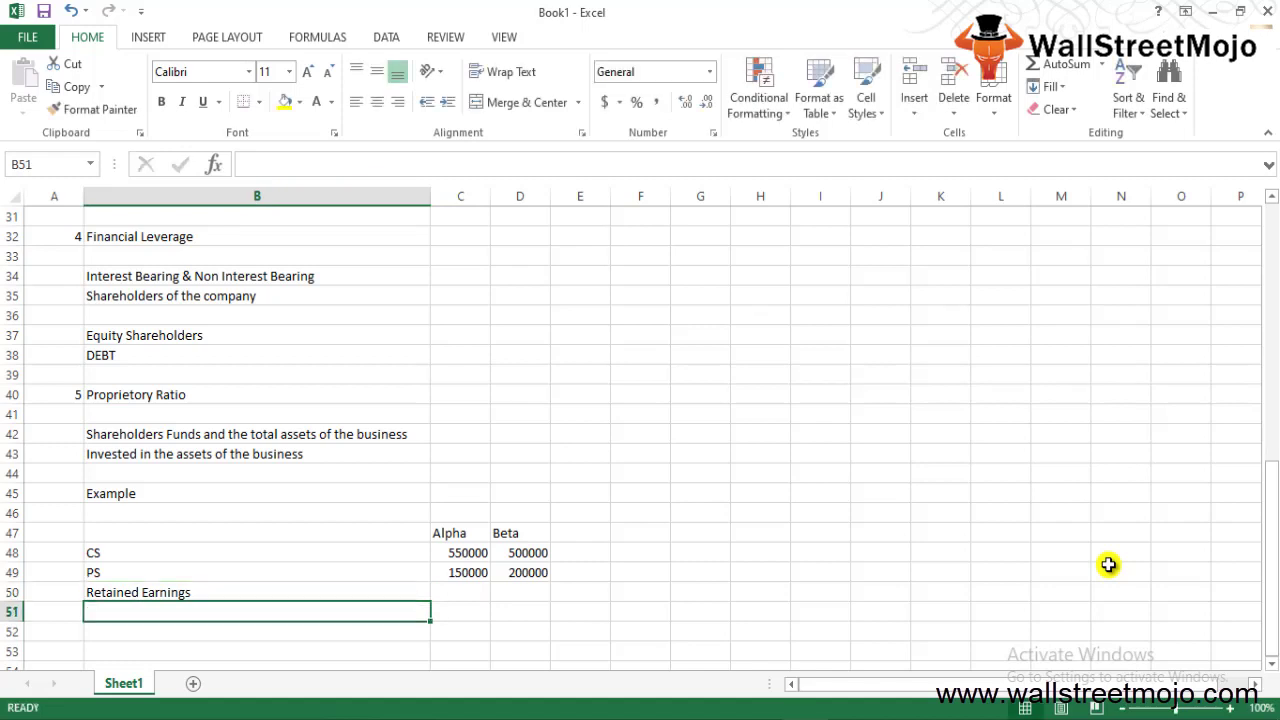
pyautogui.press('Up')
pyautogui.press('Right')
pyautogui.write('800000')
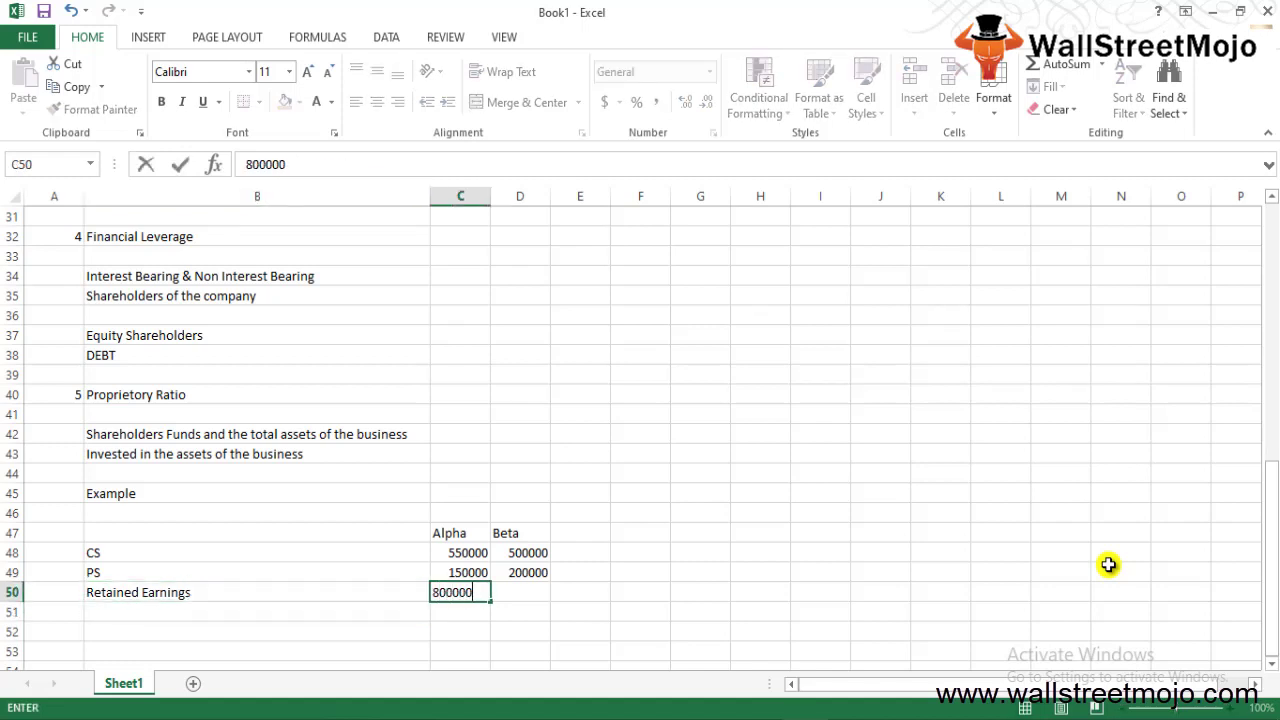
pyautogui.press('Return')
pyautogui.press('Up')
pyautogui.press('Right')
pyautogui.write('8')
pyautogui.press('BackSpace')
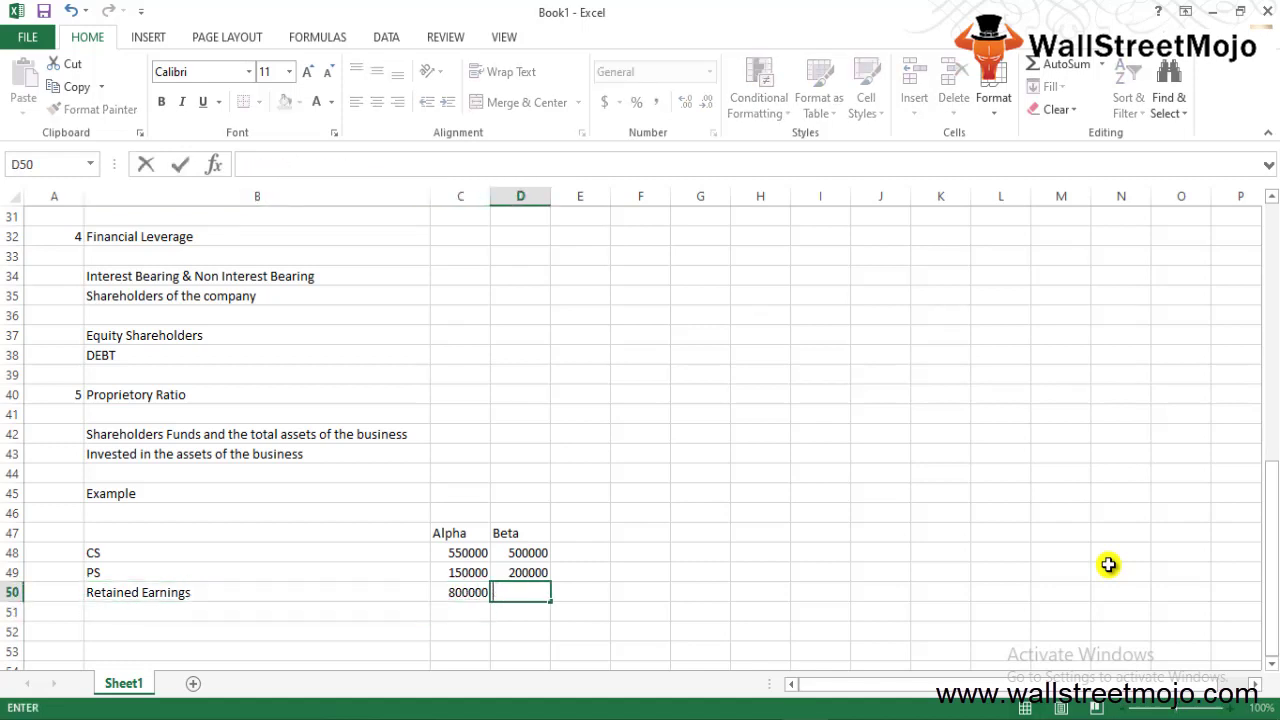
pyautogui.write('700000')
pyautogui.press('Return')
# - Add an E row summing each column, giving totals 1500000 and 1400000
pyautogui.press('Left')
pyautogui.press('Left')
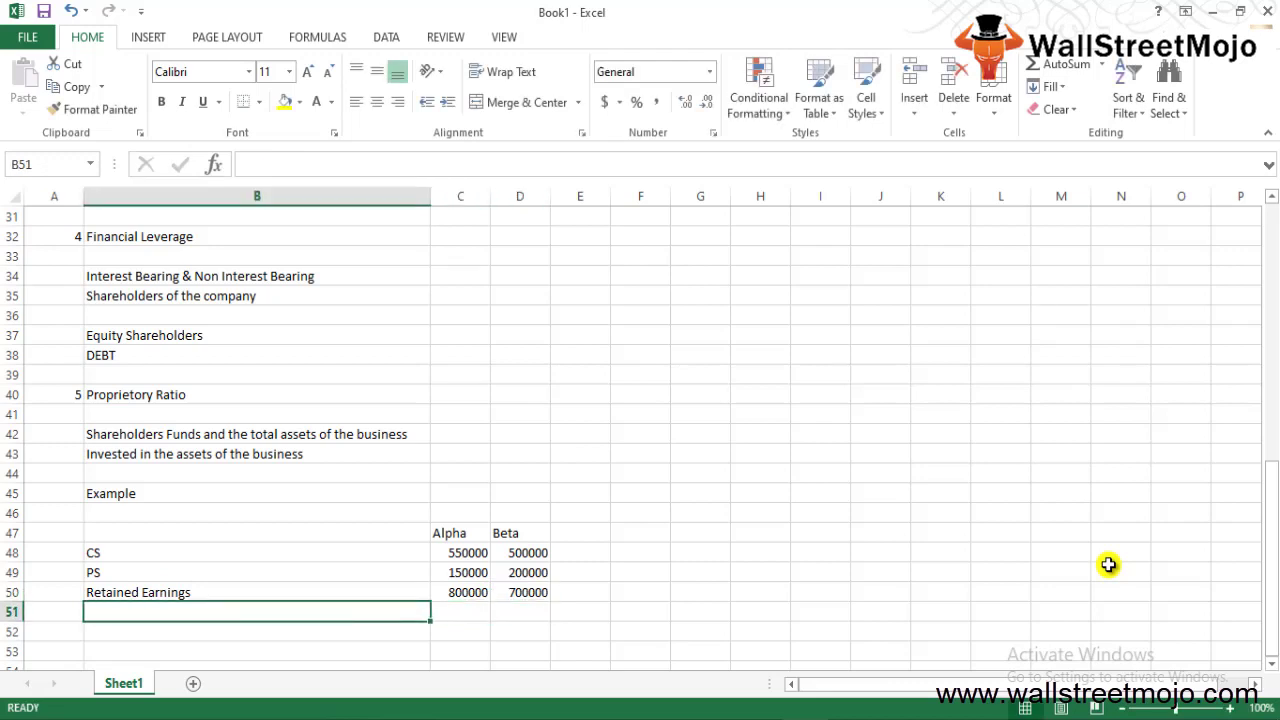
pyautogui.write('E')
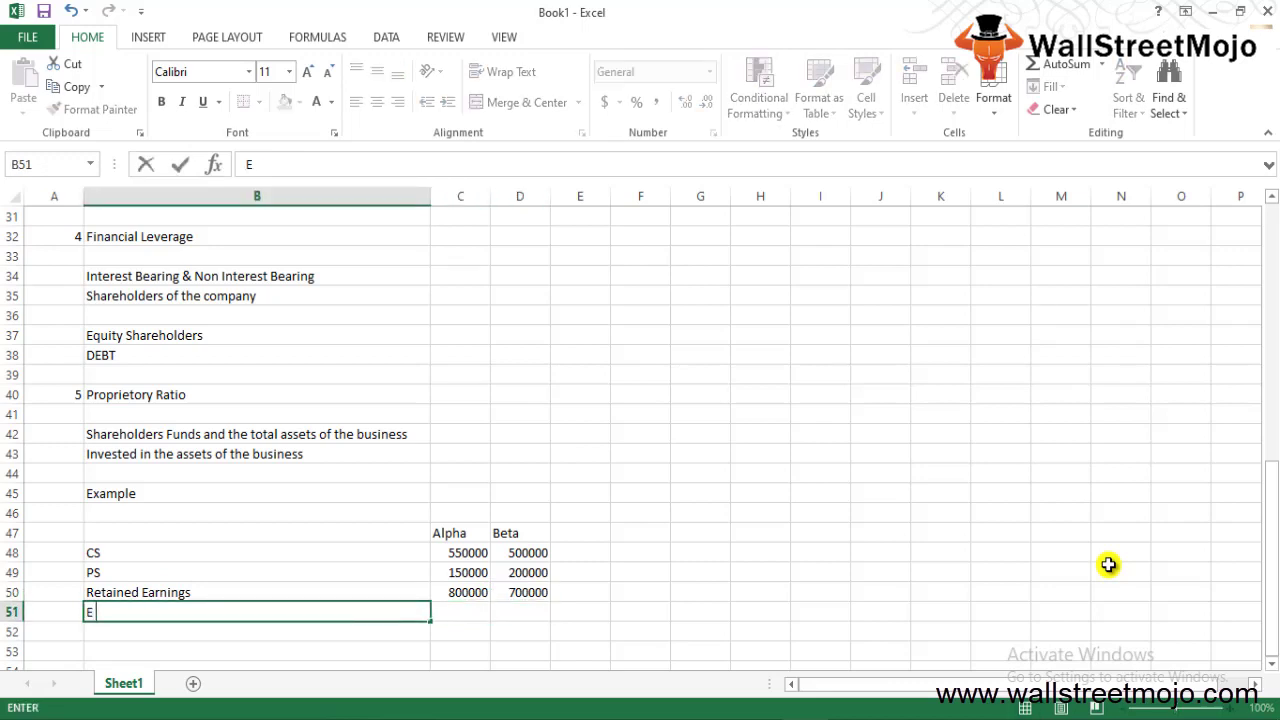
pyautogui.press('Return')
pyautogui.press('Right')
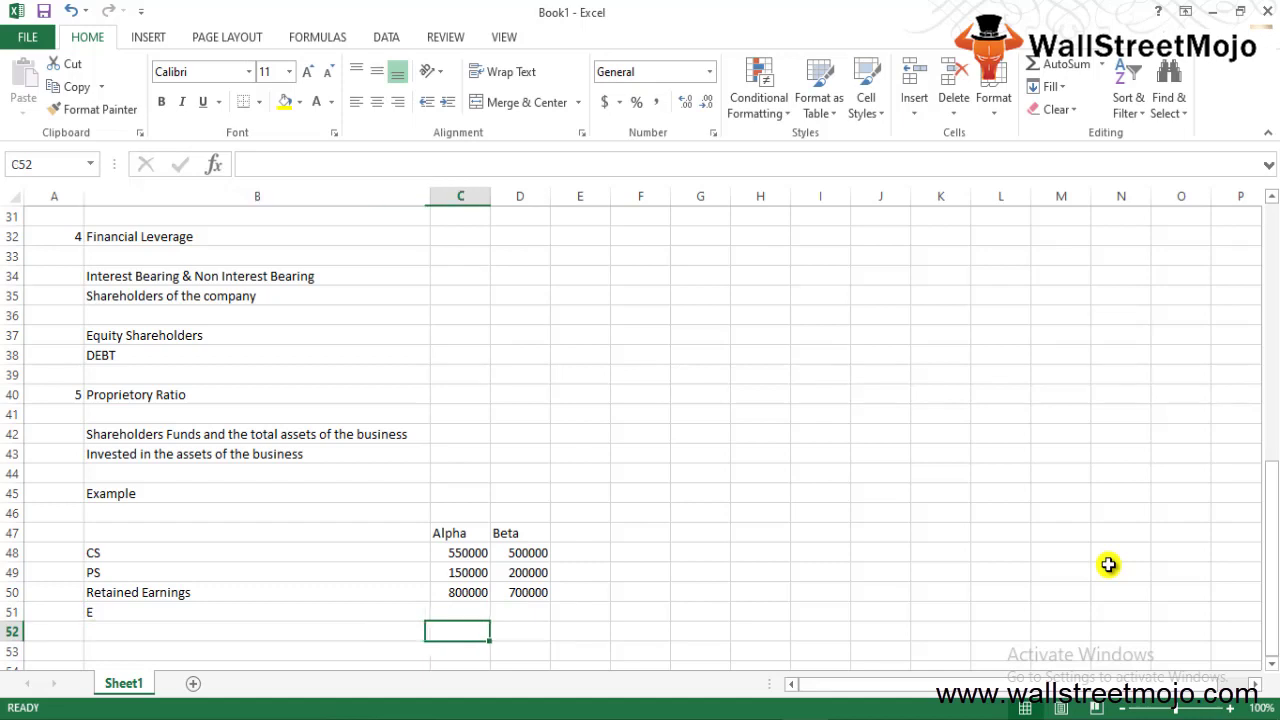
pyautogui.press('Up')
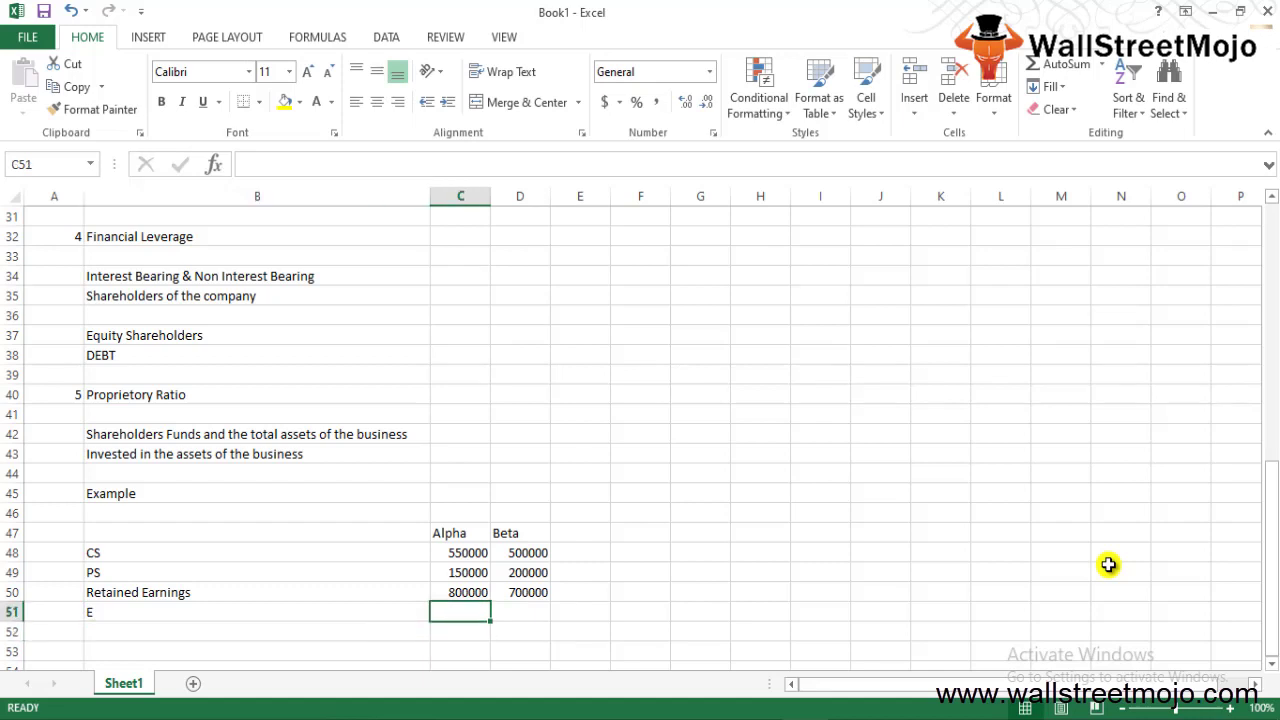
pyautogui.hotkey('alt', '=')
pyautogui.press('Return')
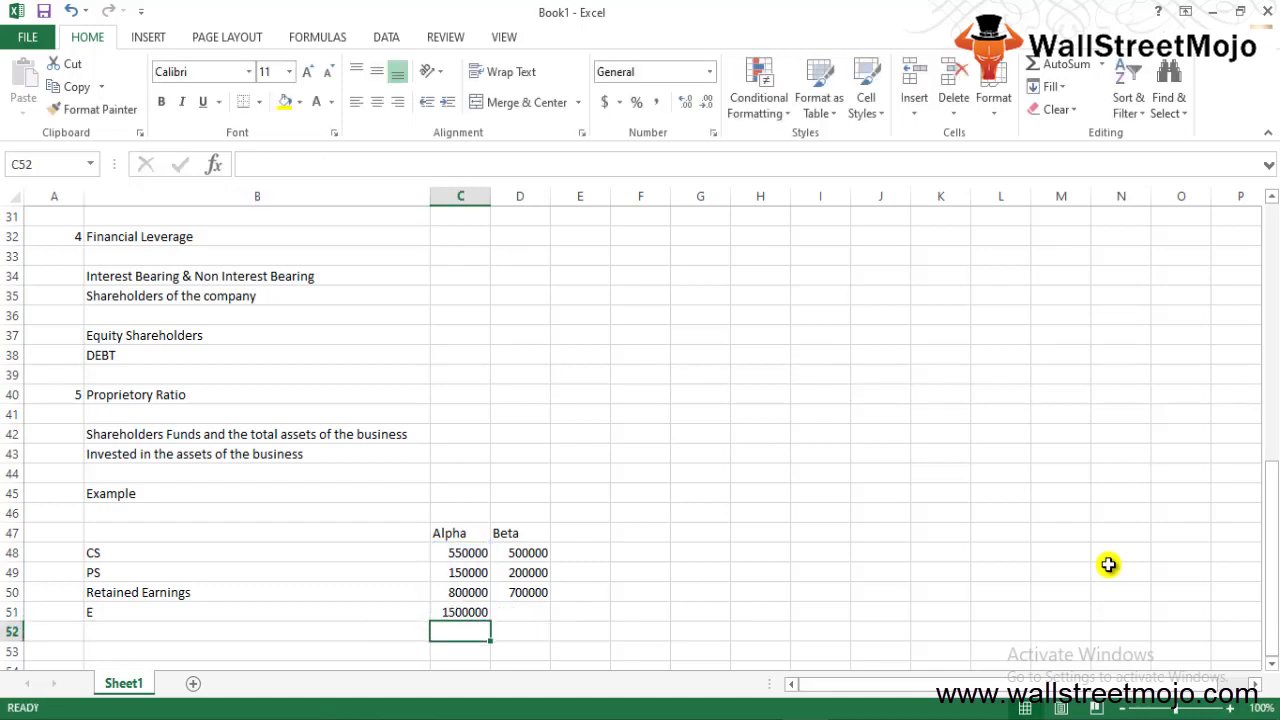
pyautogui.press('Up')
pyautogui.hotkey('shift', 'Right')
pyautogui.hotkey('ctrl', 'r')
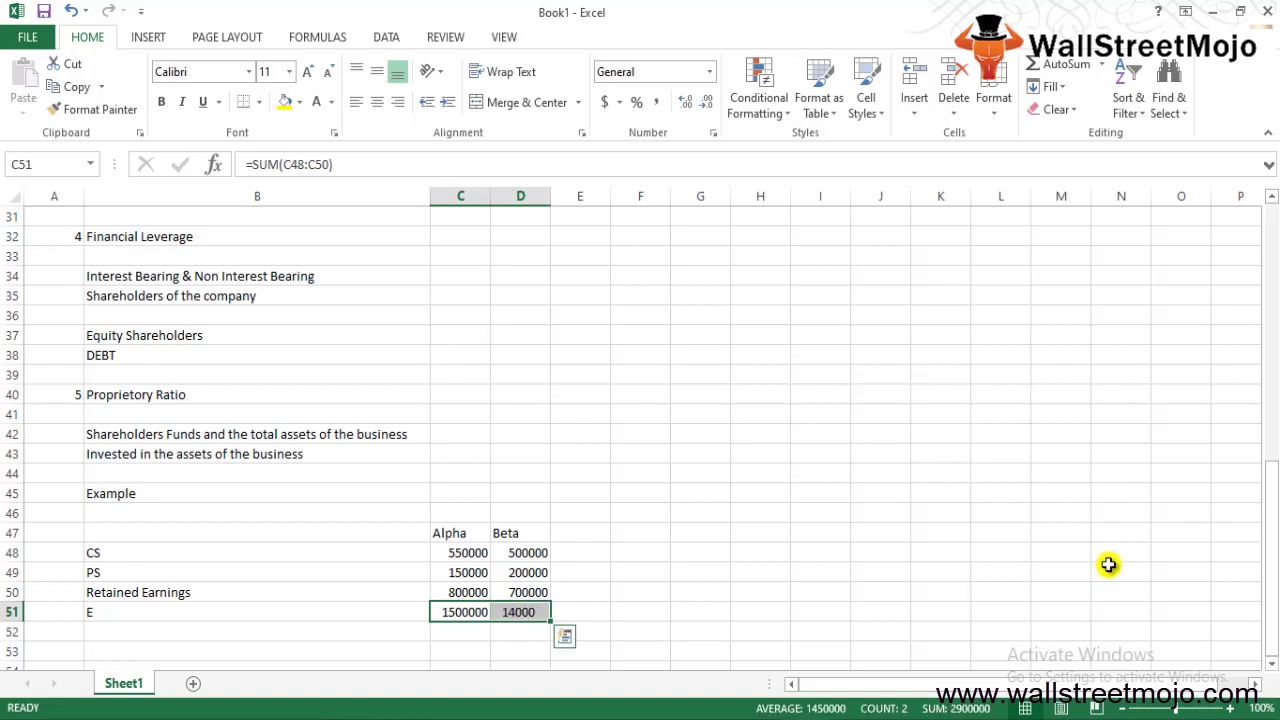
pyautogui.press('Down')
pyautogui.press('Left')
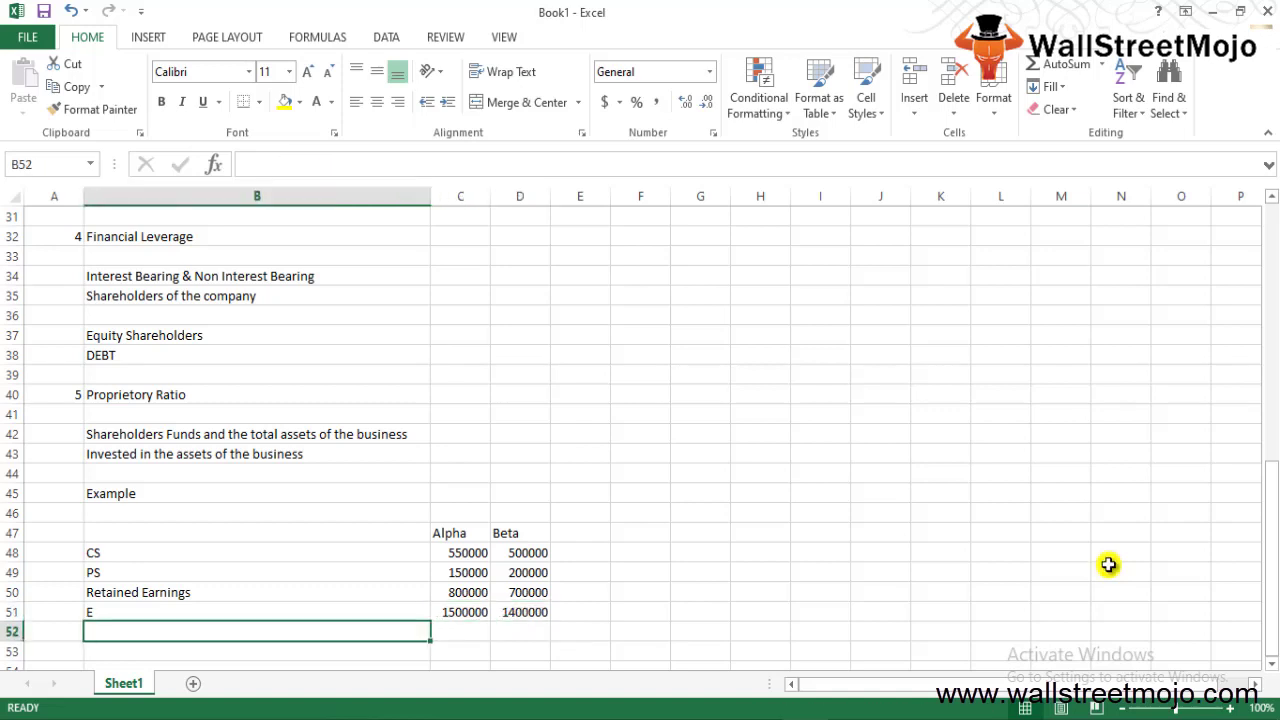
# - Add a CA(A) row with 1500000 for Alpha and 1700000 for Beta
pyautogui.write('CA')
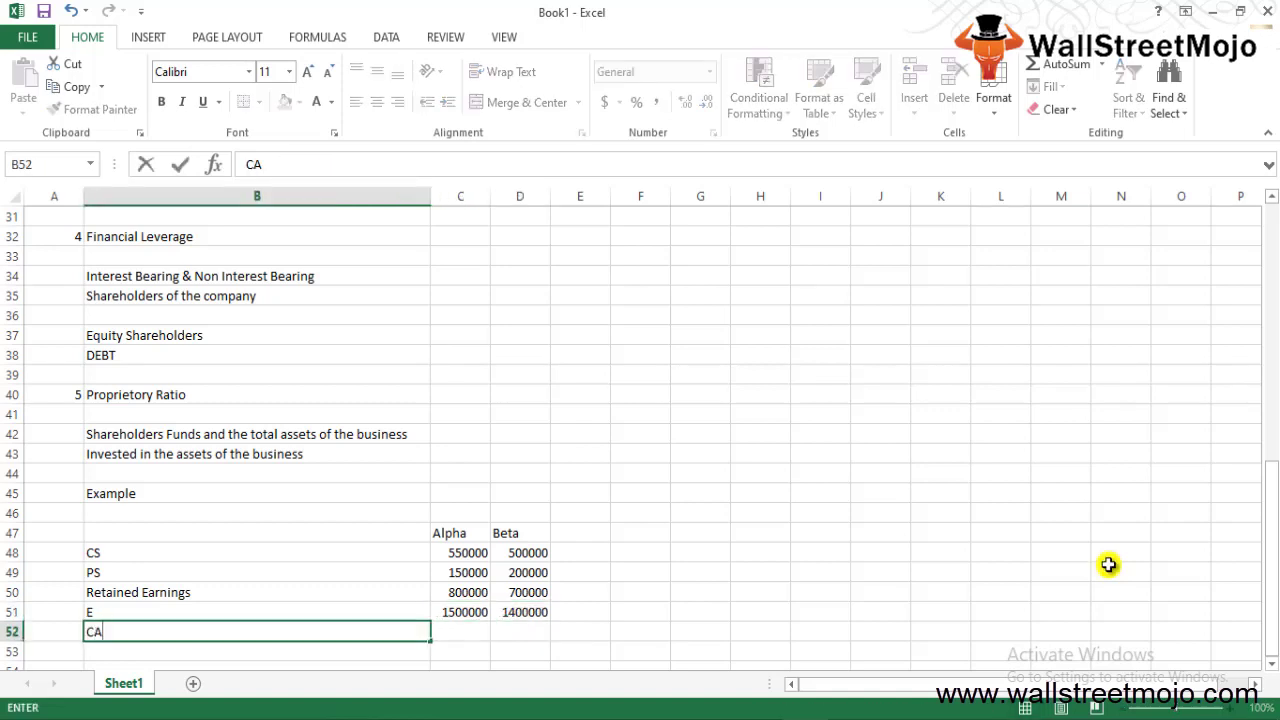
pyautogui.write('(A)')
pyautogui.press('Return')
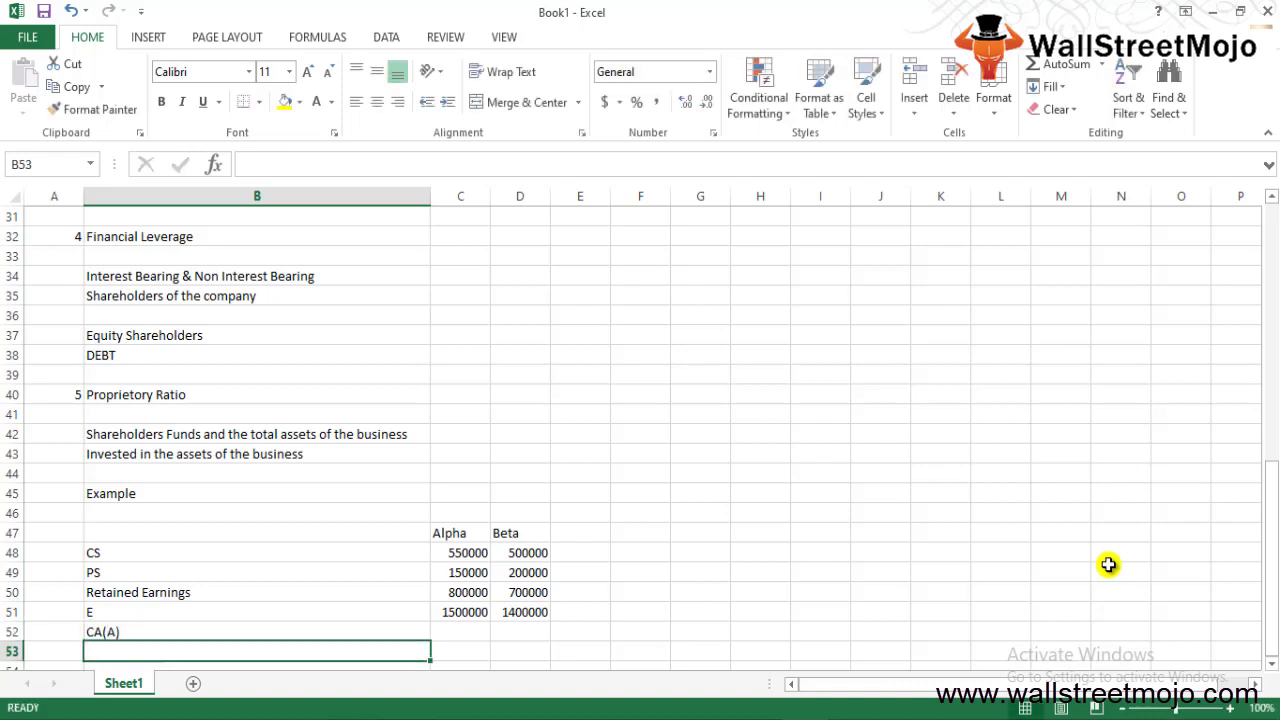
pyautogui.press('Up')
pyautogui.press('Right')
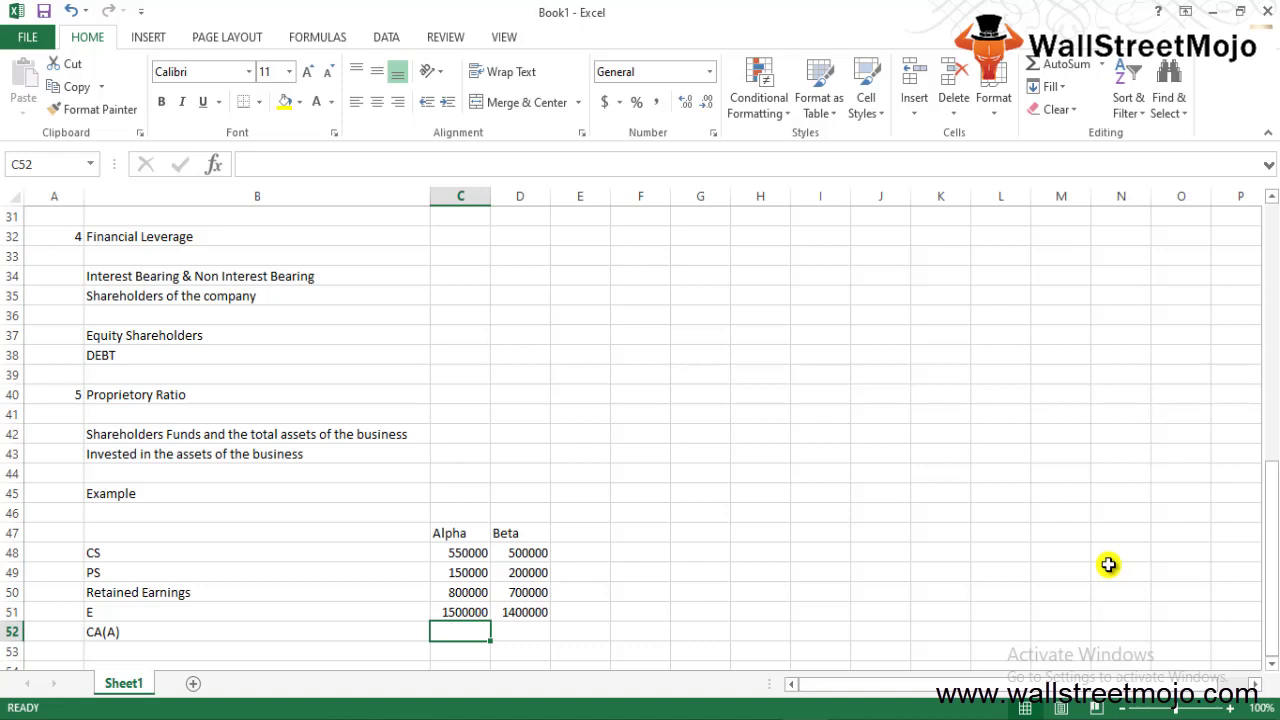
pyautogui.write('150000')
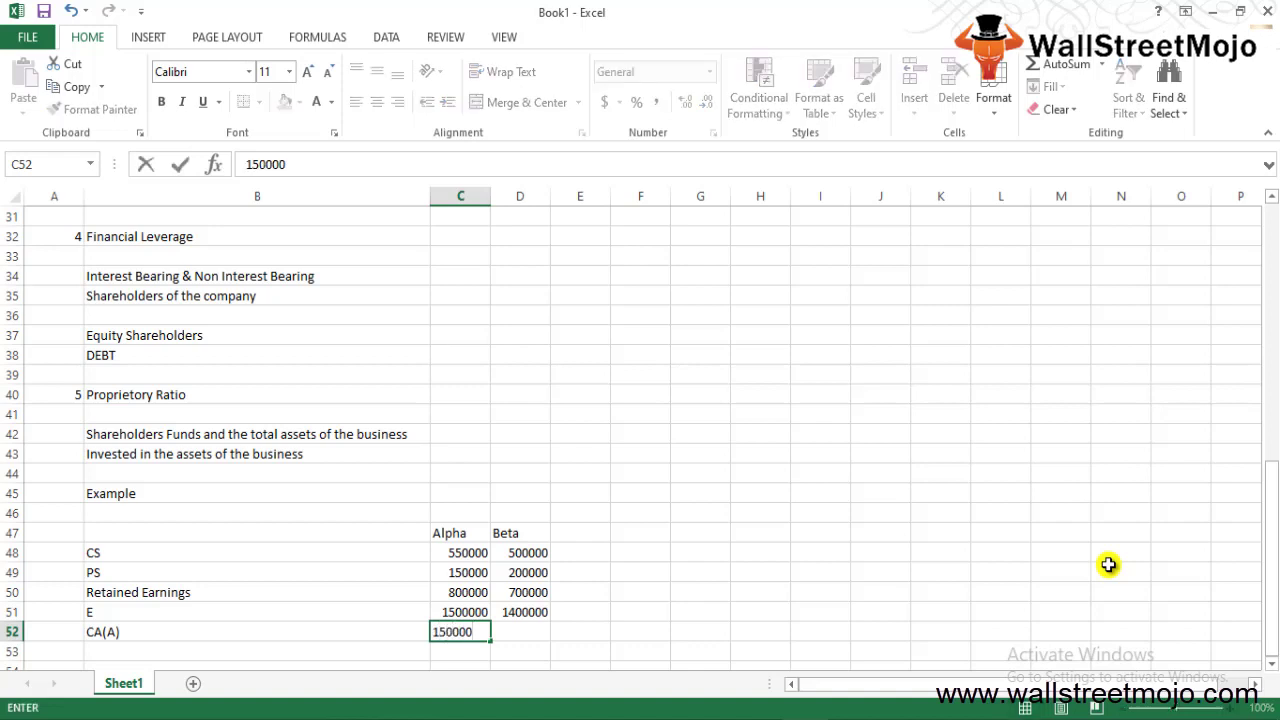
pyautogui.write('00')
pyautogui.press('Tab')
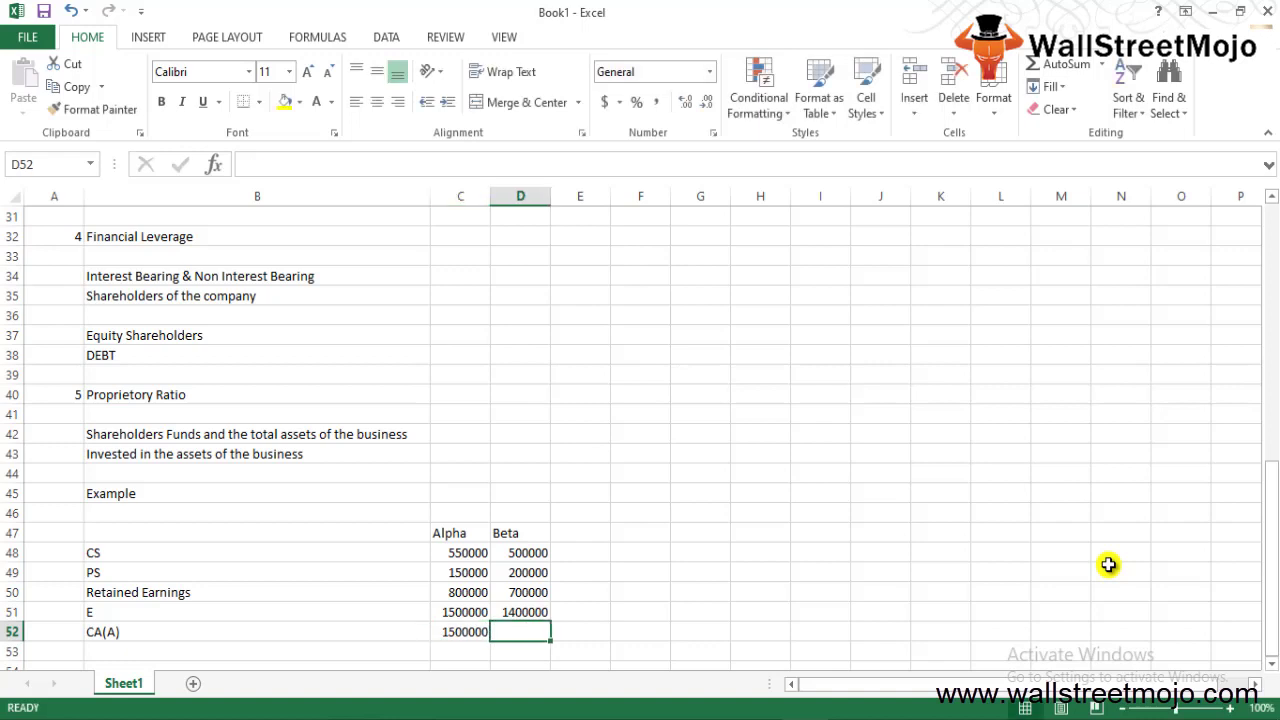
pyautogui.write('1700000')
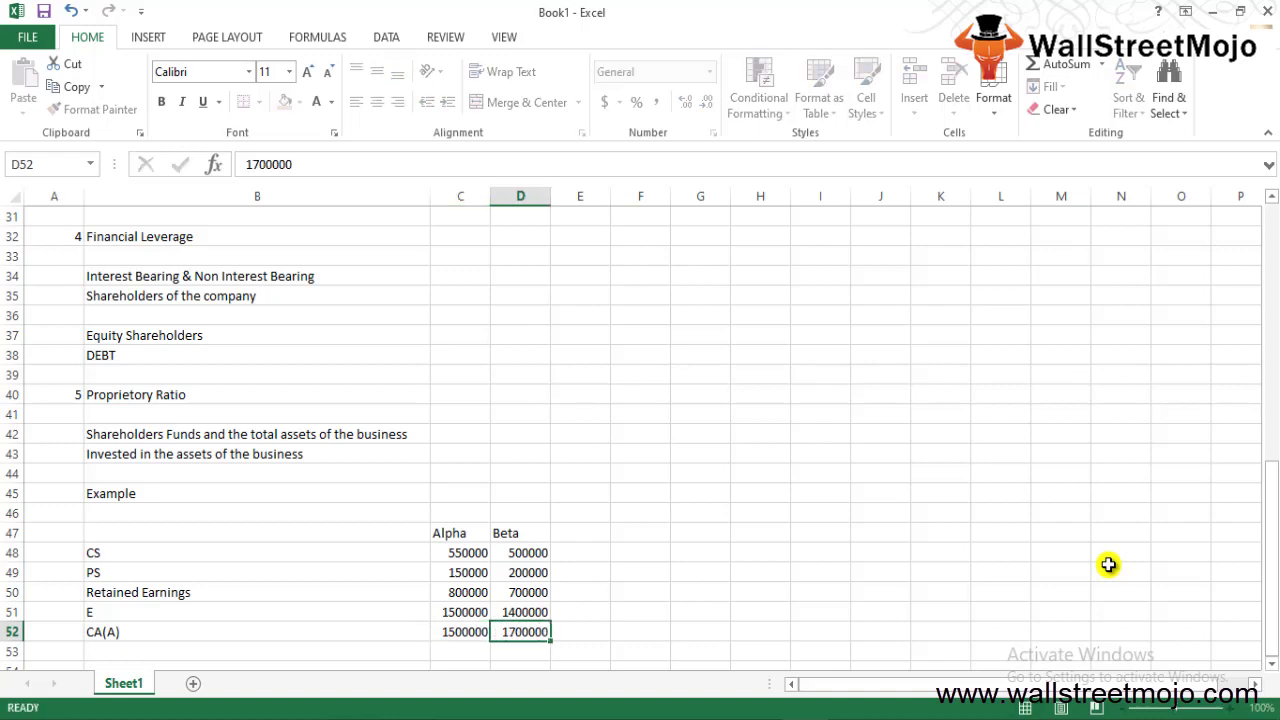
pyautogui.press('Return')
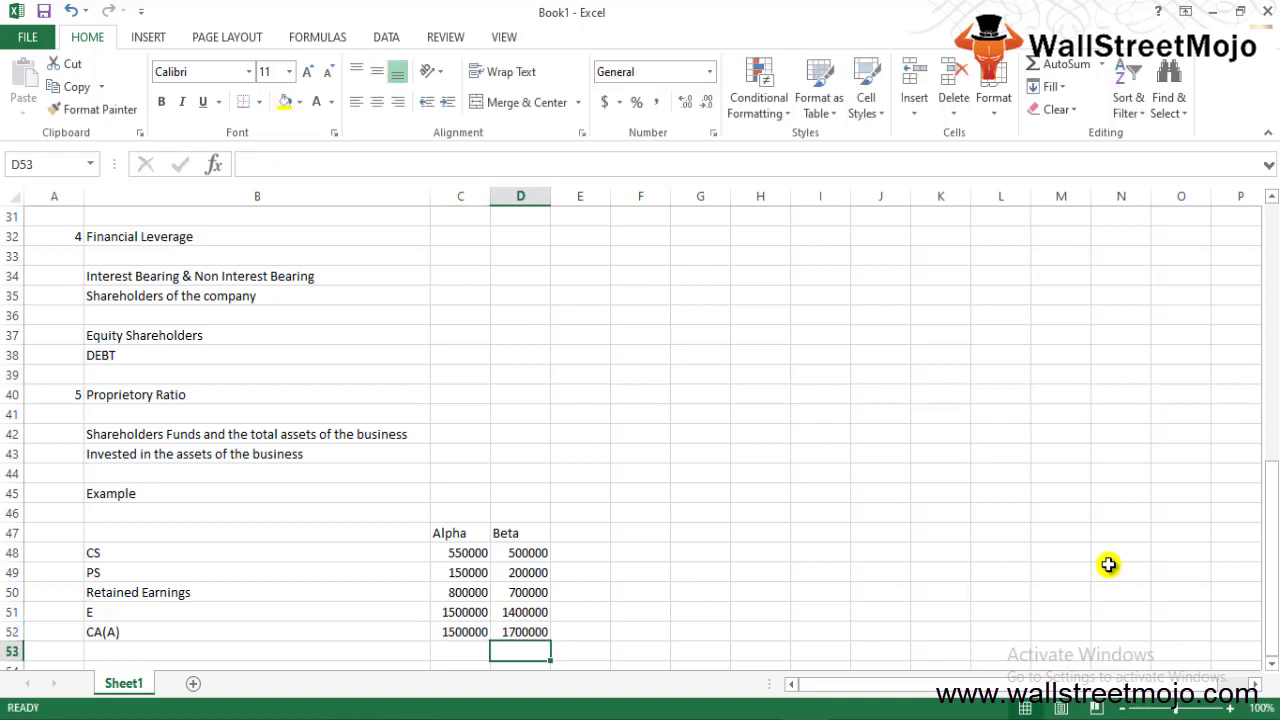
pyautogui.press('Up')
pyautogui.press('Left')
pyautogui.press('Left')
# - Add a 'Long term assets' row with 1500000 for Alpha and 1200000 for Beta
pyautogui.press('Down')
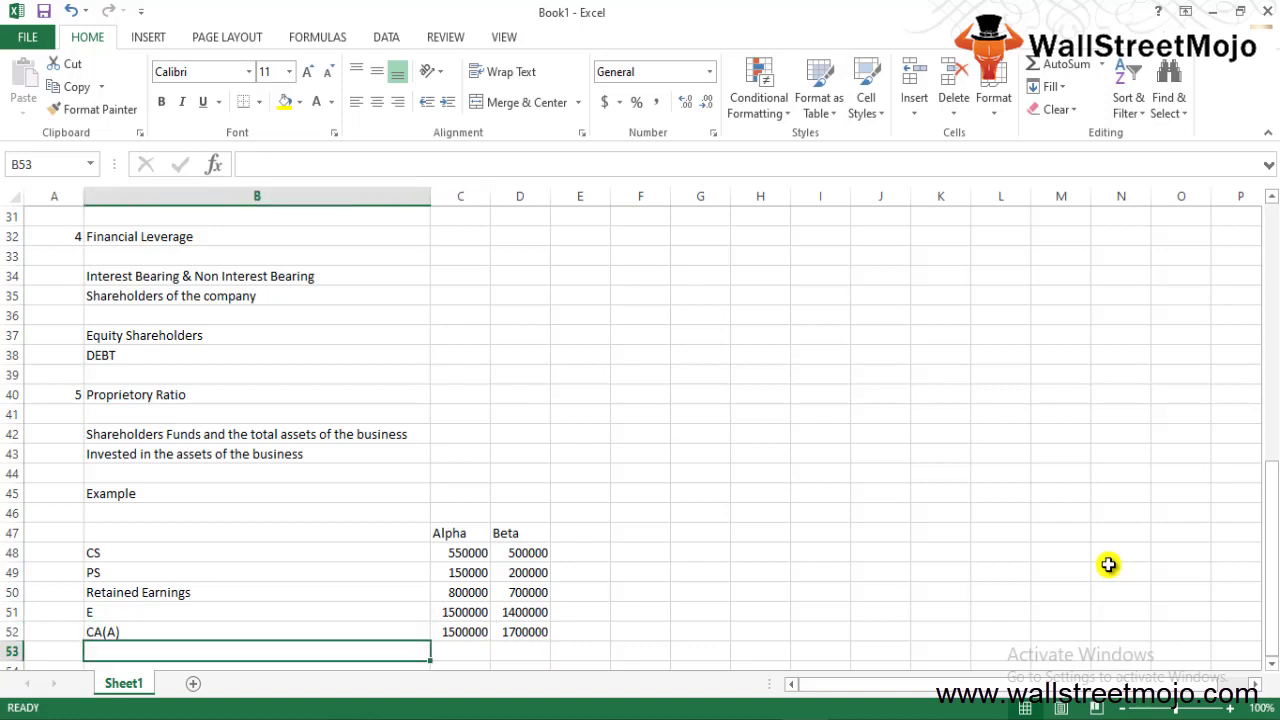
pyautogui.write('Long te')
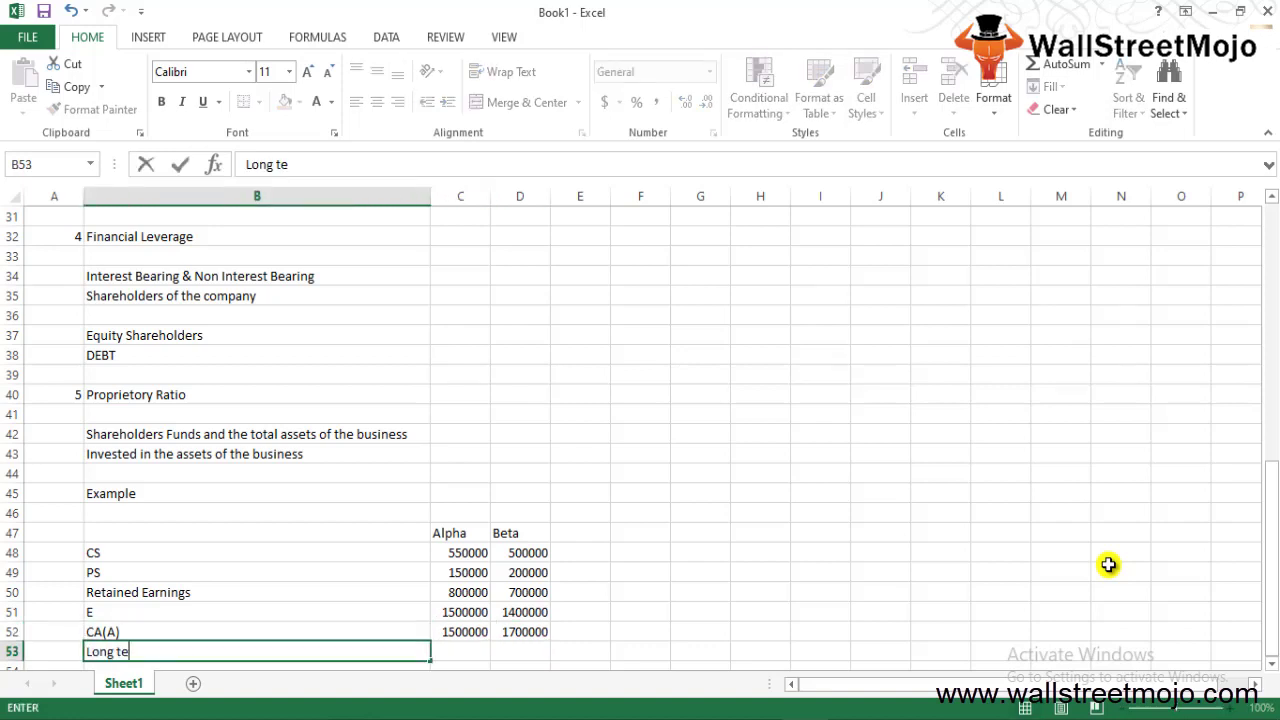
pyautogui.write('rm a')
pyautogui.press('BackSpace')
pyautogui.press('BackSpace')
pyautogui.write('m assets')
pyautogui.press('Up')
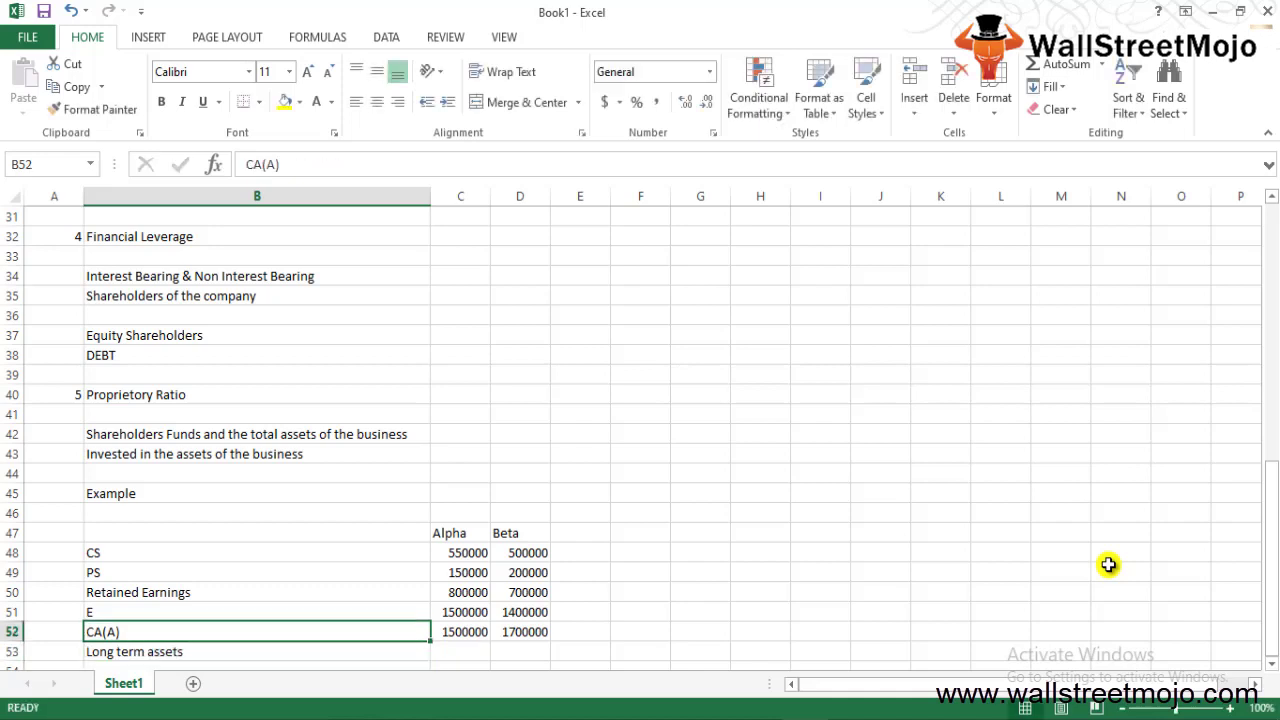
pyautogui.press('Right')
pyautogui.hotkey('shift', 'Down')
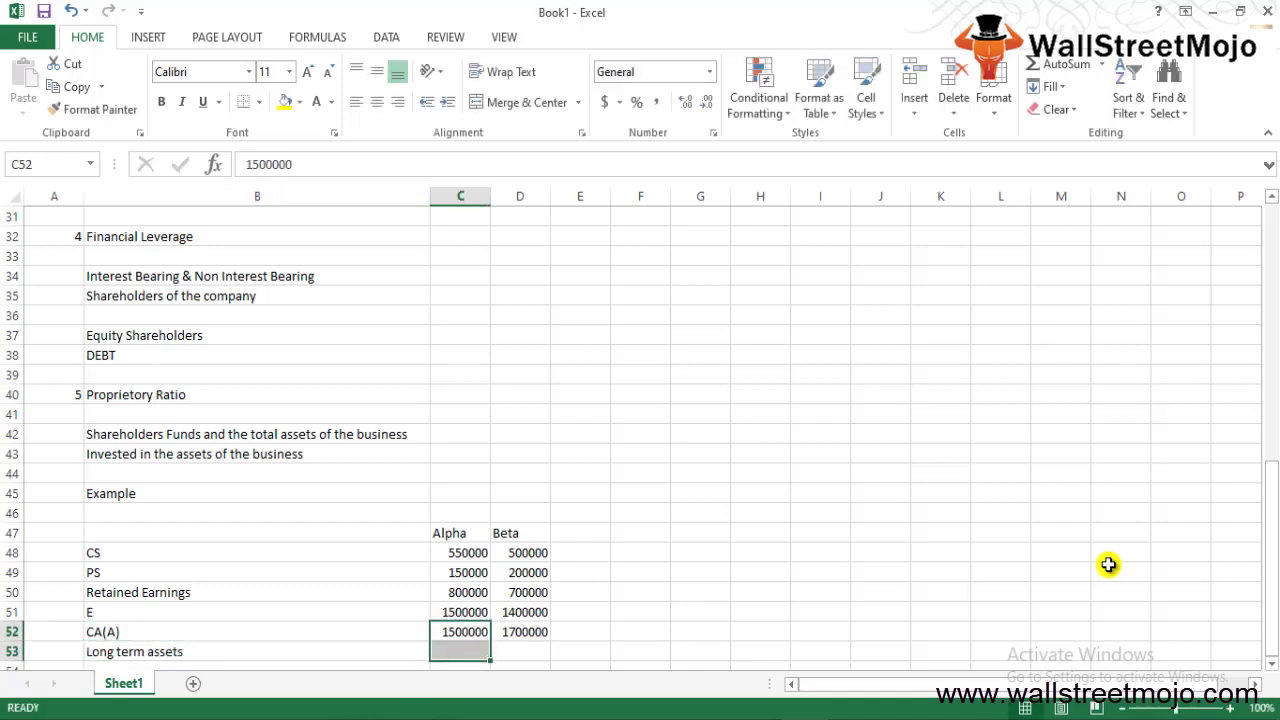
pyautogui.hotkey('ctrl', 'd')
pyautogui.press('Right')
pyautogui.press('Down')
pyautogui.write('1200000')
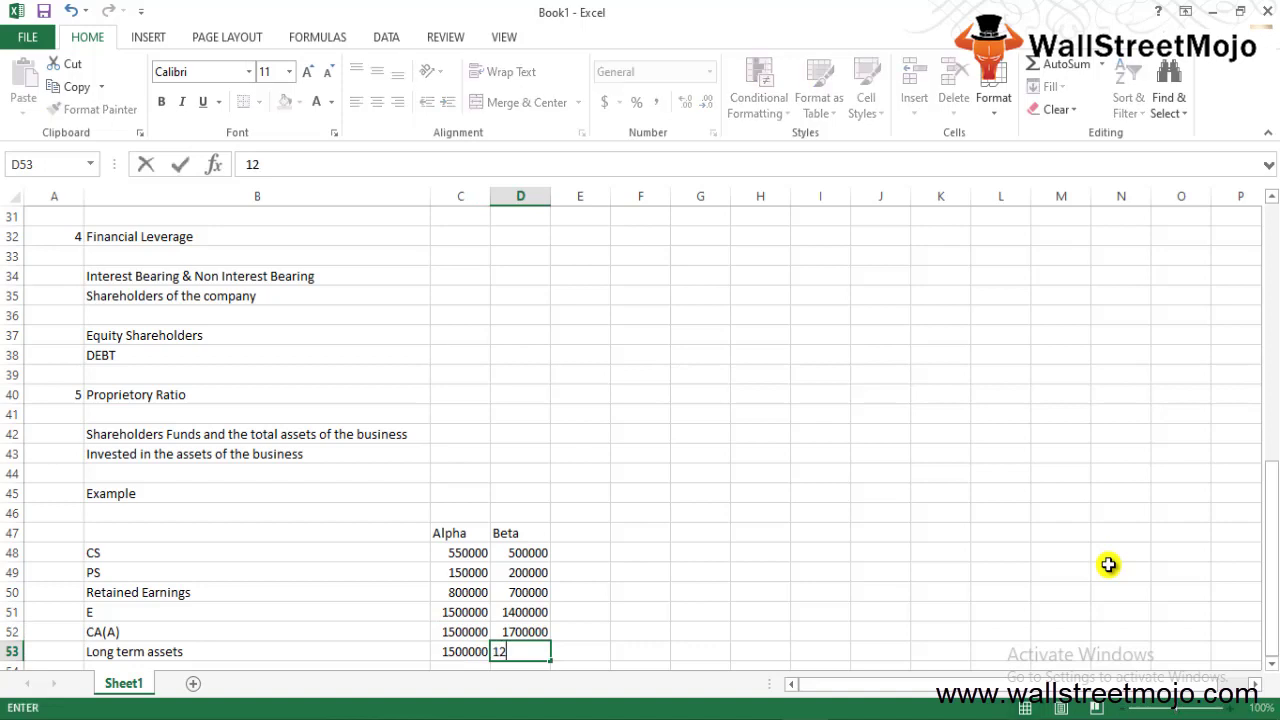
pyautogui.press('Return')
# - Add a 'Total Assets' row with =C52+C53 filled right to Beta
pyautogui.press('Left')
pyautogui.press('Left')
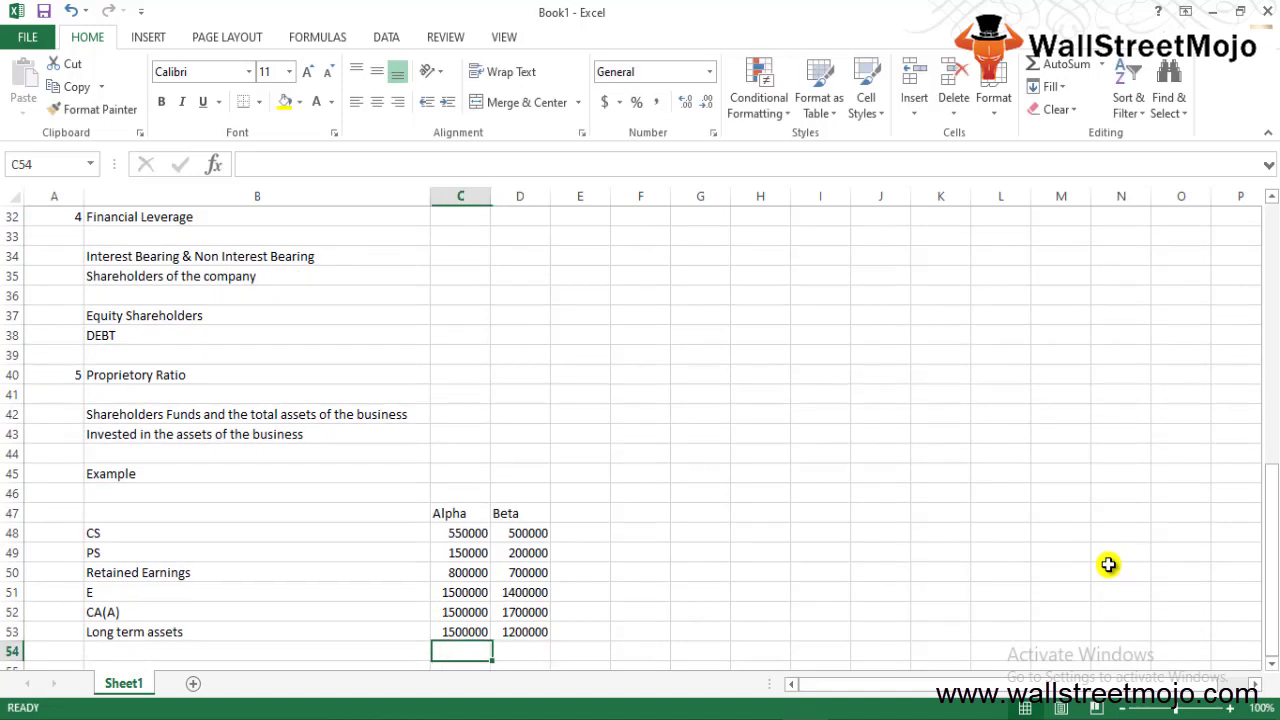
pyautogui.write('Total ')
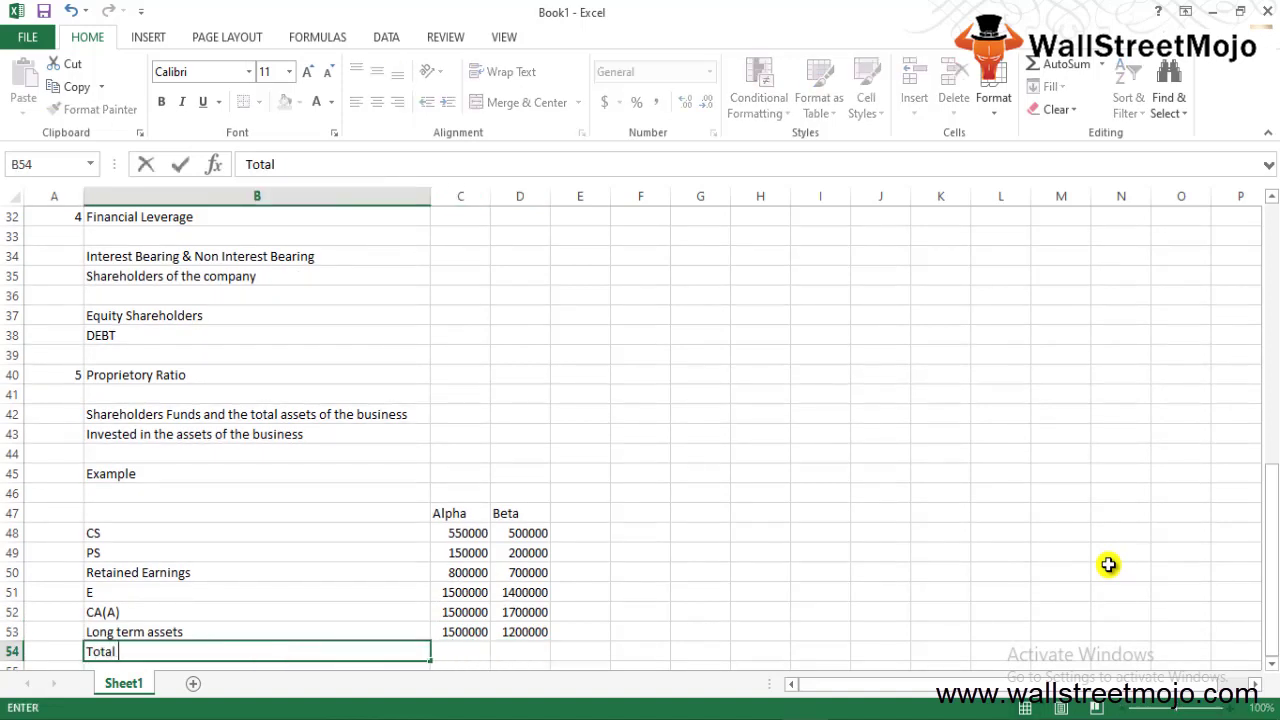
pyautogui.write('Assets')
pyautogui.press('Tab')
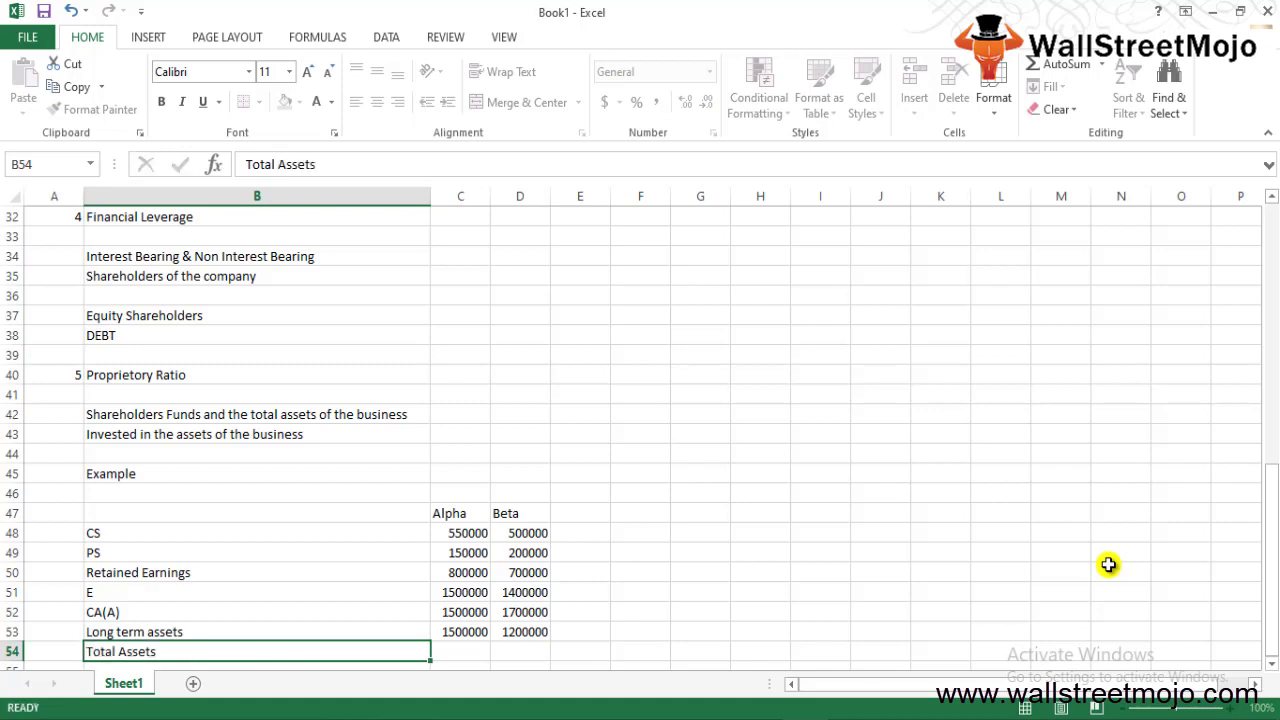
pyautogui.write('=C52+C53')
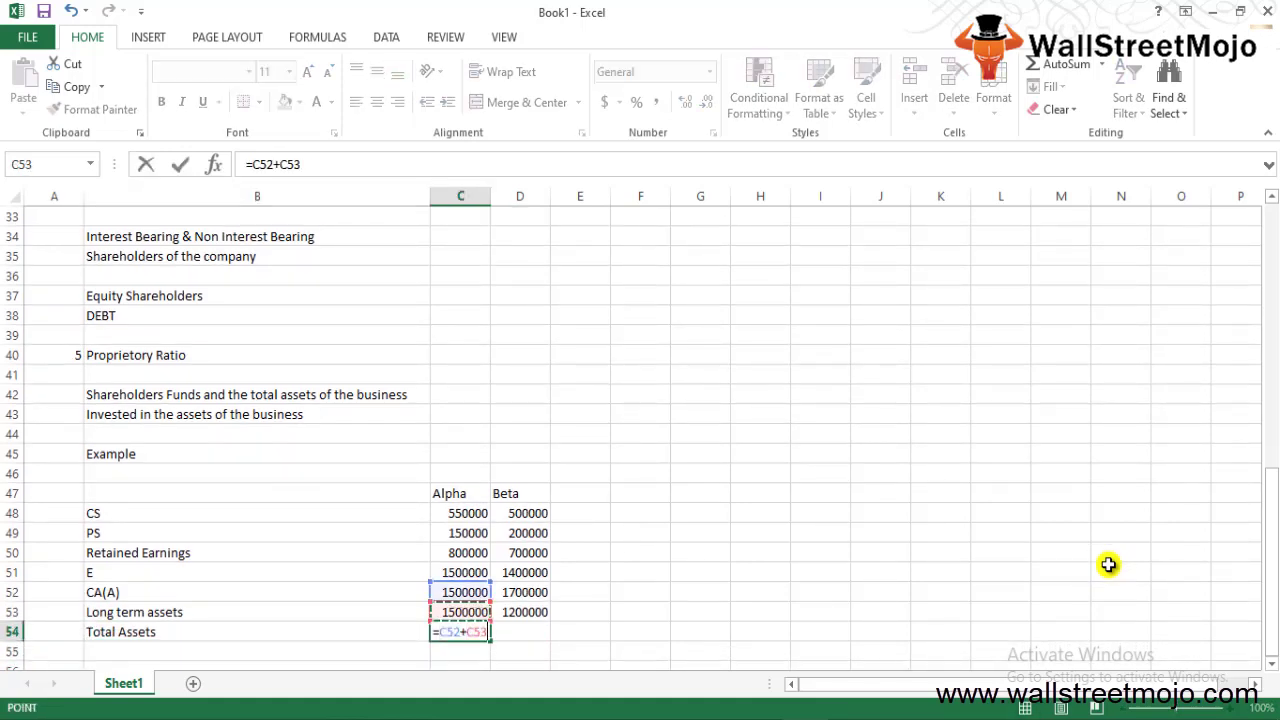
pyautogui.press('Return')
pyautogui.press('Up')
pyautogui.hotkey('shift', 'Right')
pyautogui.write('r')
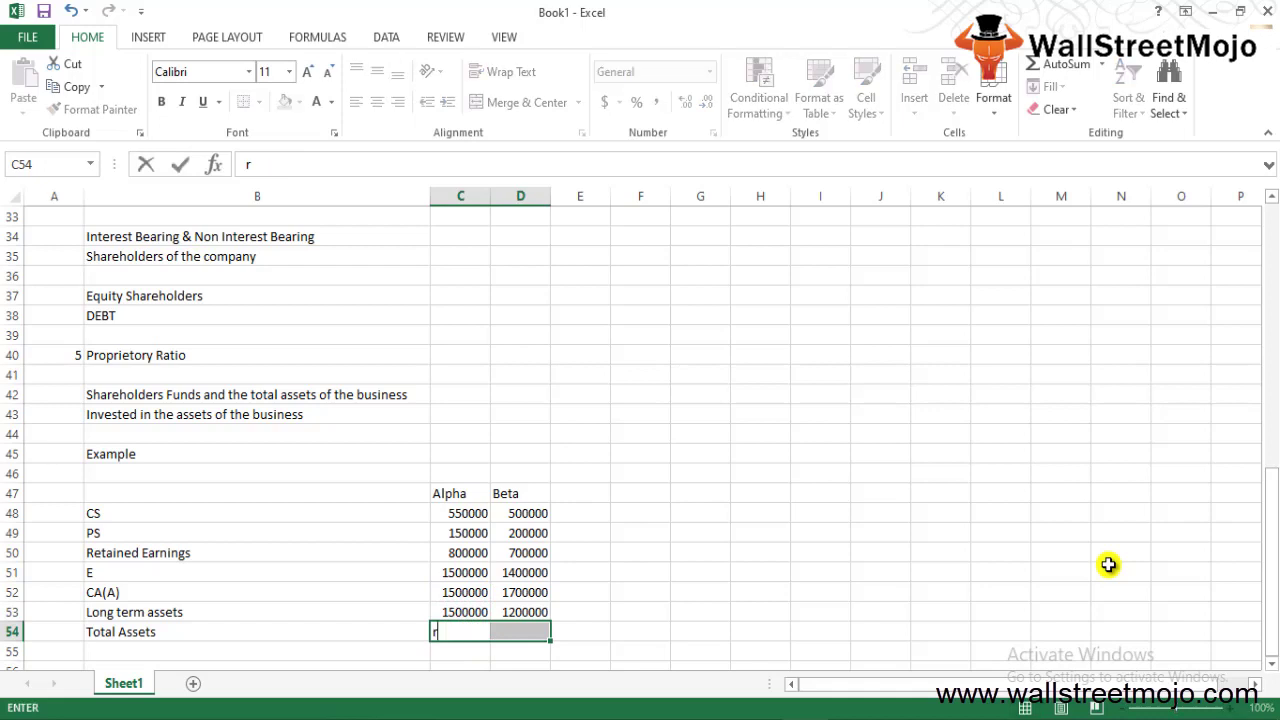
pyautogui.press('Escape')
pyautogui.hotkey('ctrl', 'r')
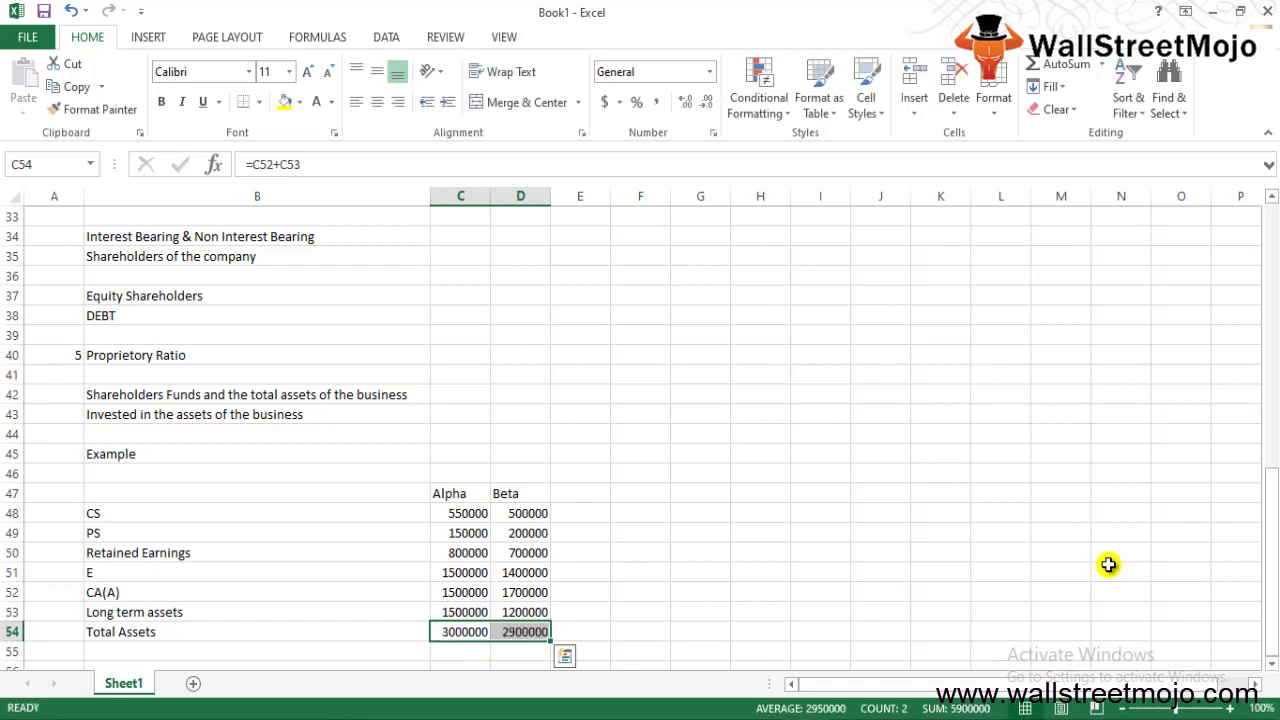
pyautogui.press('Left')
pyautogui.press('Down')
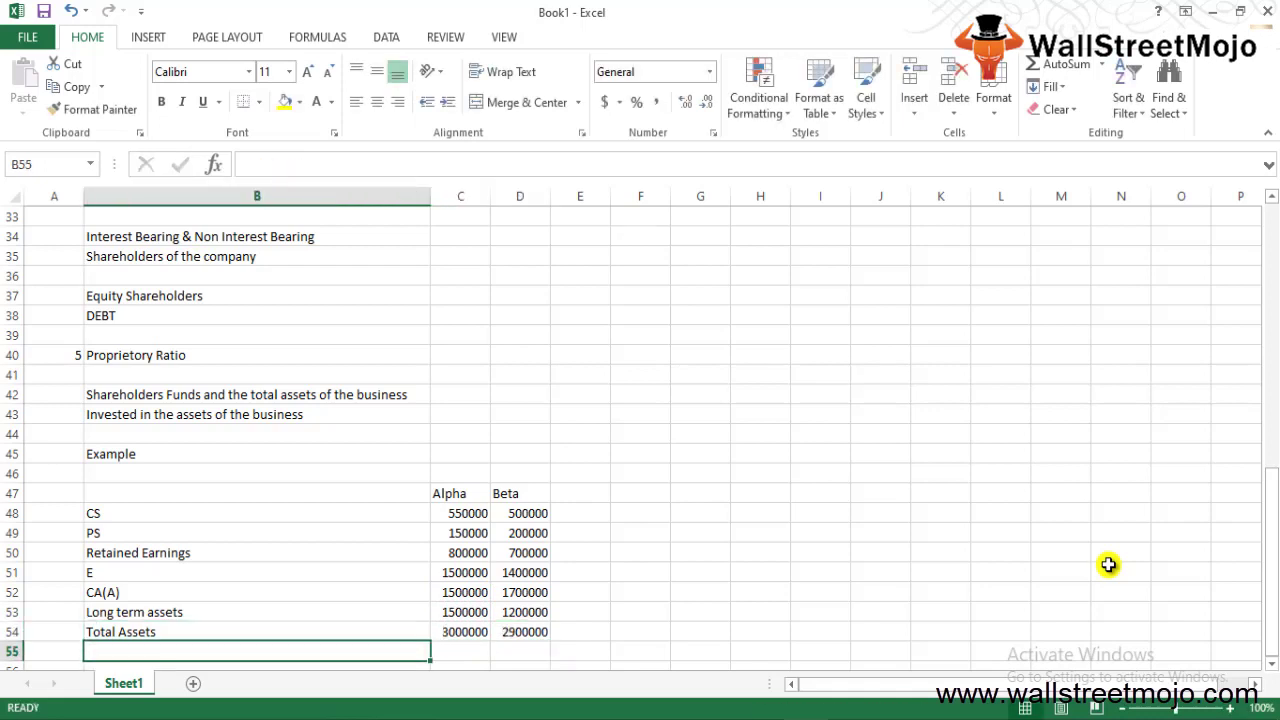
# - Add a 'Short term debts' row with 600000 for Alpha and 1000000 for Beta
pyautogui.write('Sho')
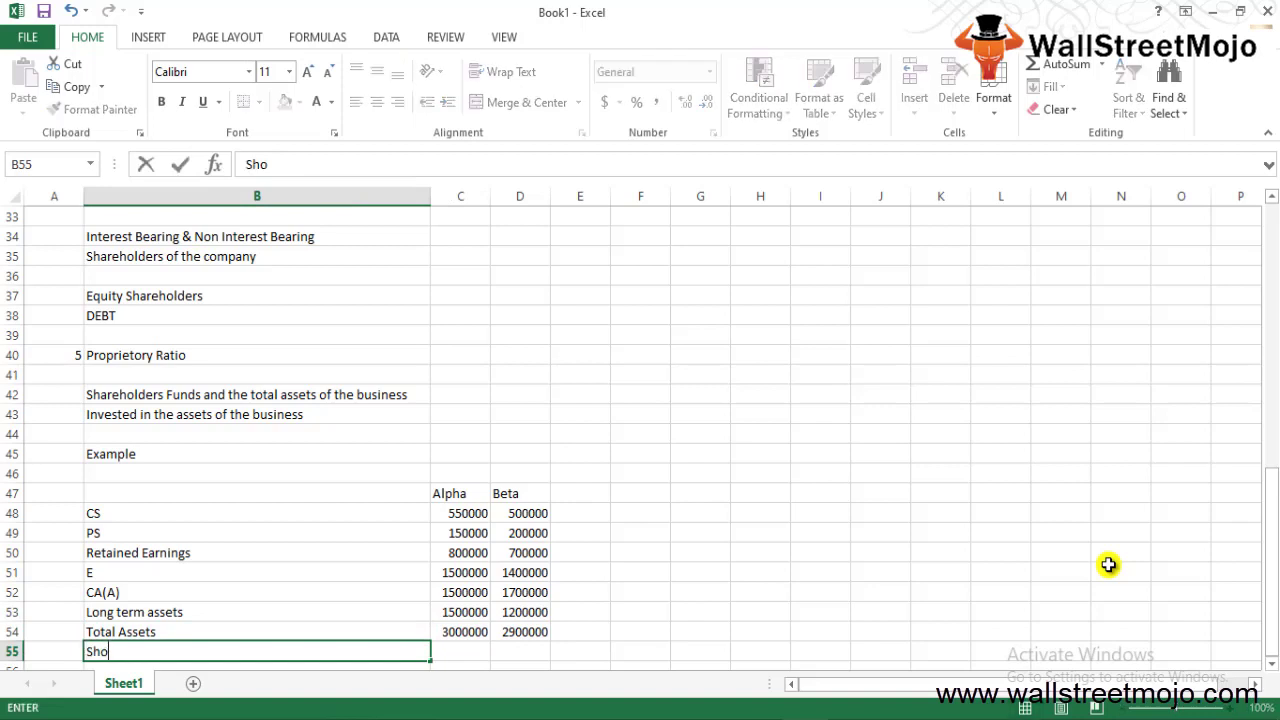
pyautogui.write('rt ter')
pyautogui.write('m debts')
pyautogui.press('Return')
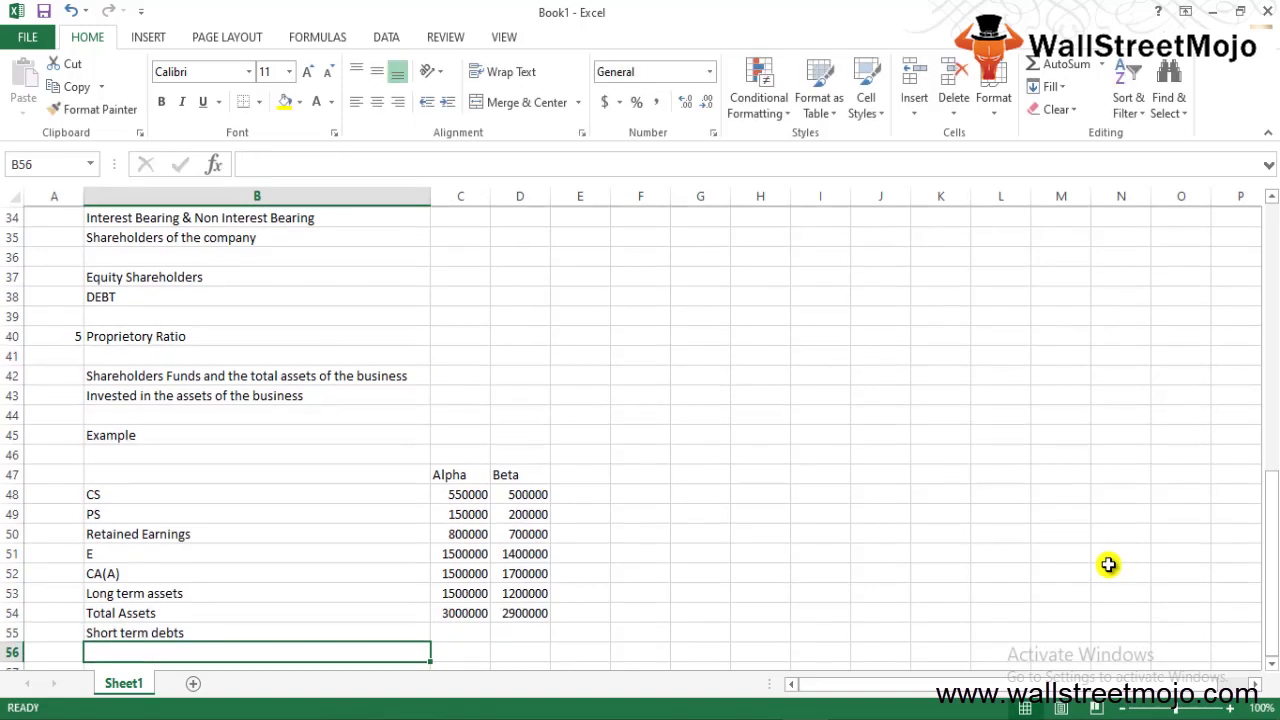
pyautogui.press('Up')
pyautogui.press('Right')
pyautogui.write('600000')
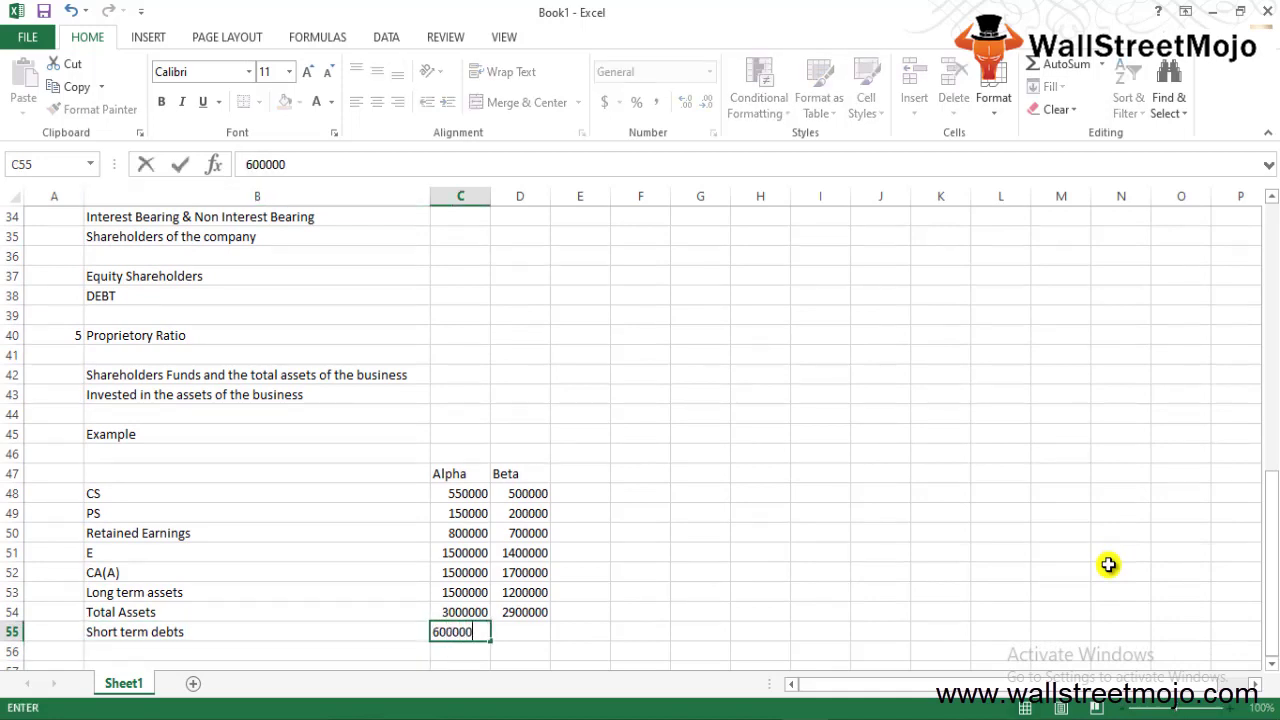
pyautogui.press('Return')
pyautogui.press('Up')
pyautogui.press('Right')
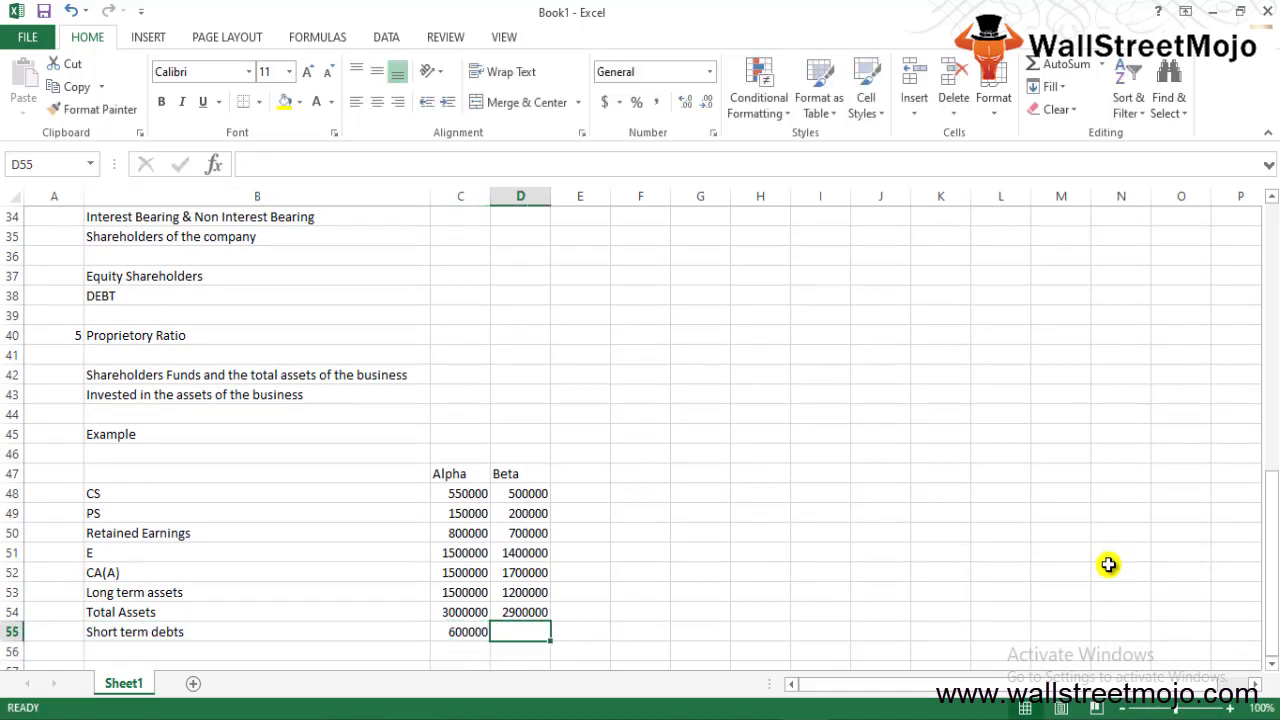
pyautogui.write('1000000')
pyautogui.press('Return')
pyautogui.press('Up')
pyautogui.press('Left')
pyautogui.press('Left')
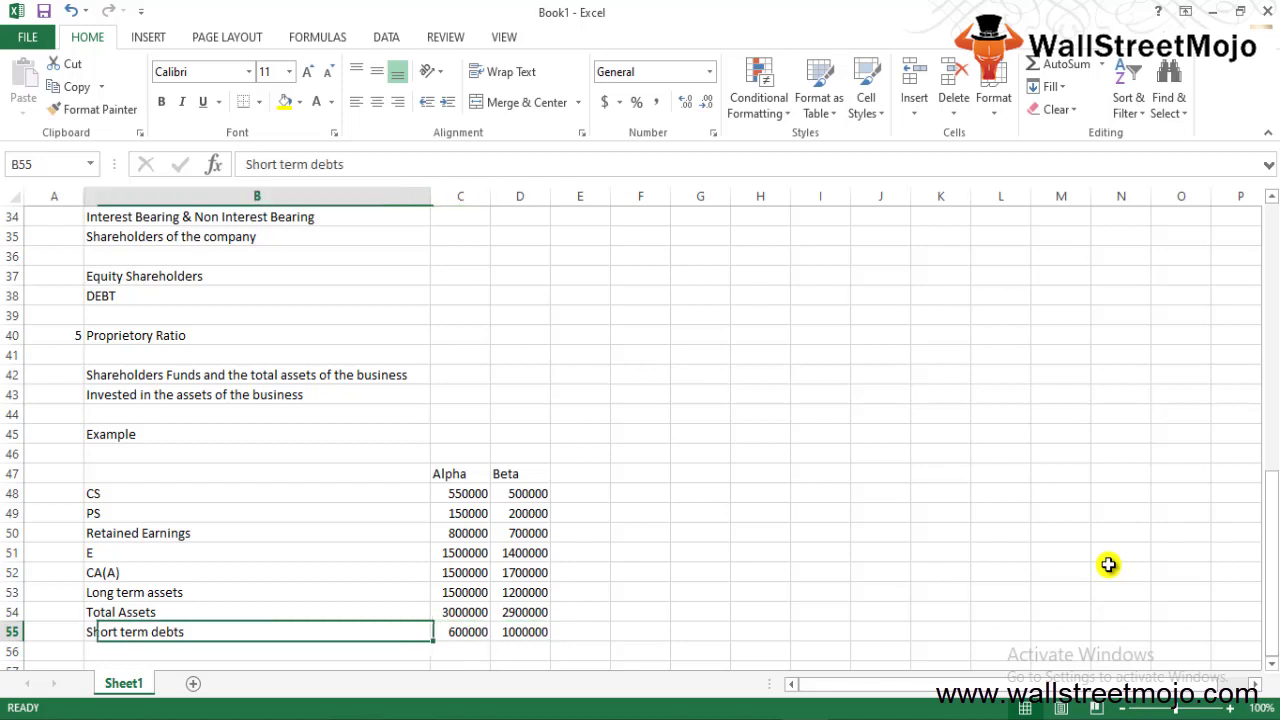
pyautogui.press('Down')
# - Add a 'Long term debt' row (900000, 500000) and begin the 'Total Debt' label
pyautogui.write('Longe')
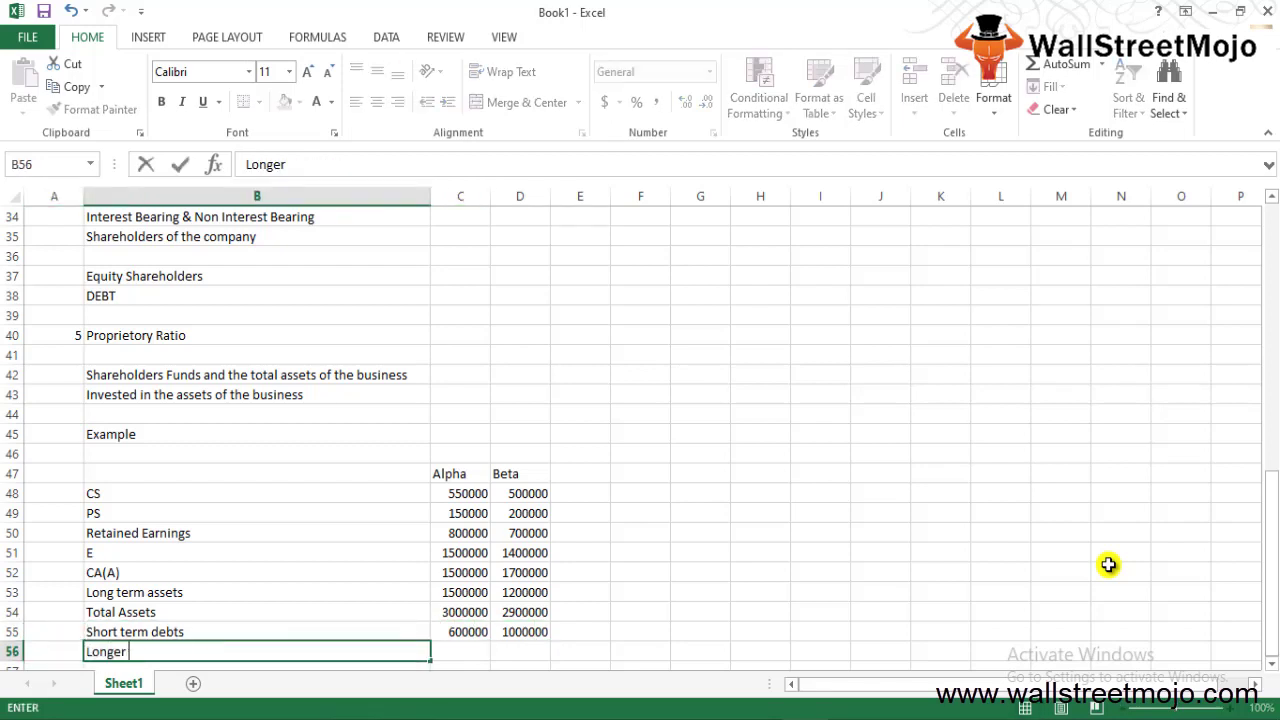
pyautogui.press('BackSpace')
pyautogui.write('term debts')
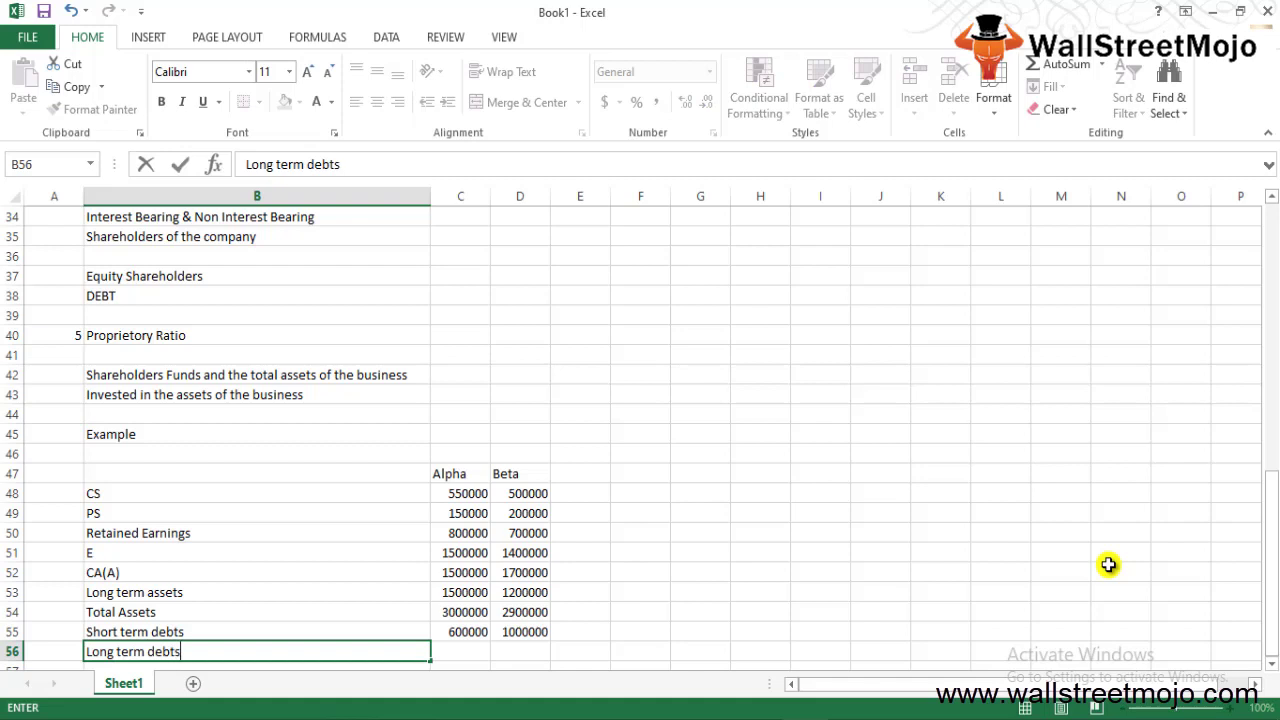
pyautogui.press('BackSpace')
pyautogui.press('Return')
pyautogui.press('Up')
pyautogui.press('Right')
pyautogui.write('900000')
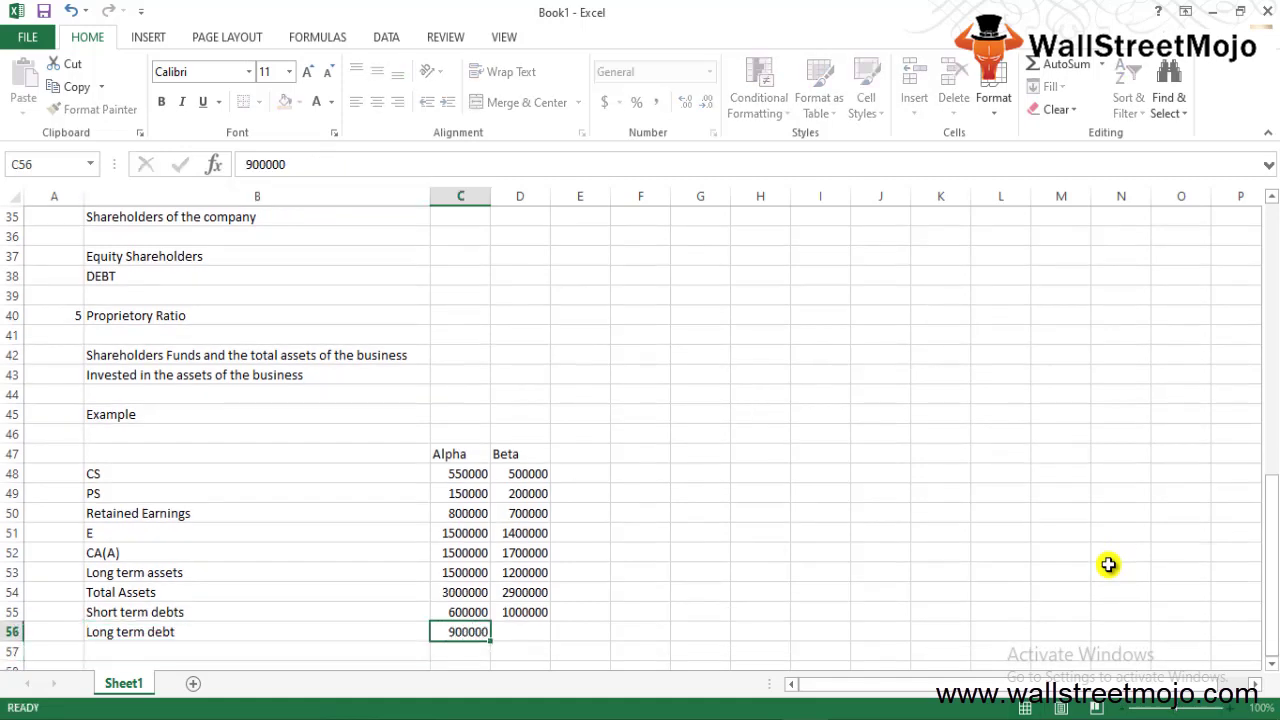
pyautogui.press('Return')
pyautogui.press('Up')
pyautogui.press('Right')
pyautogui.write('500000')
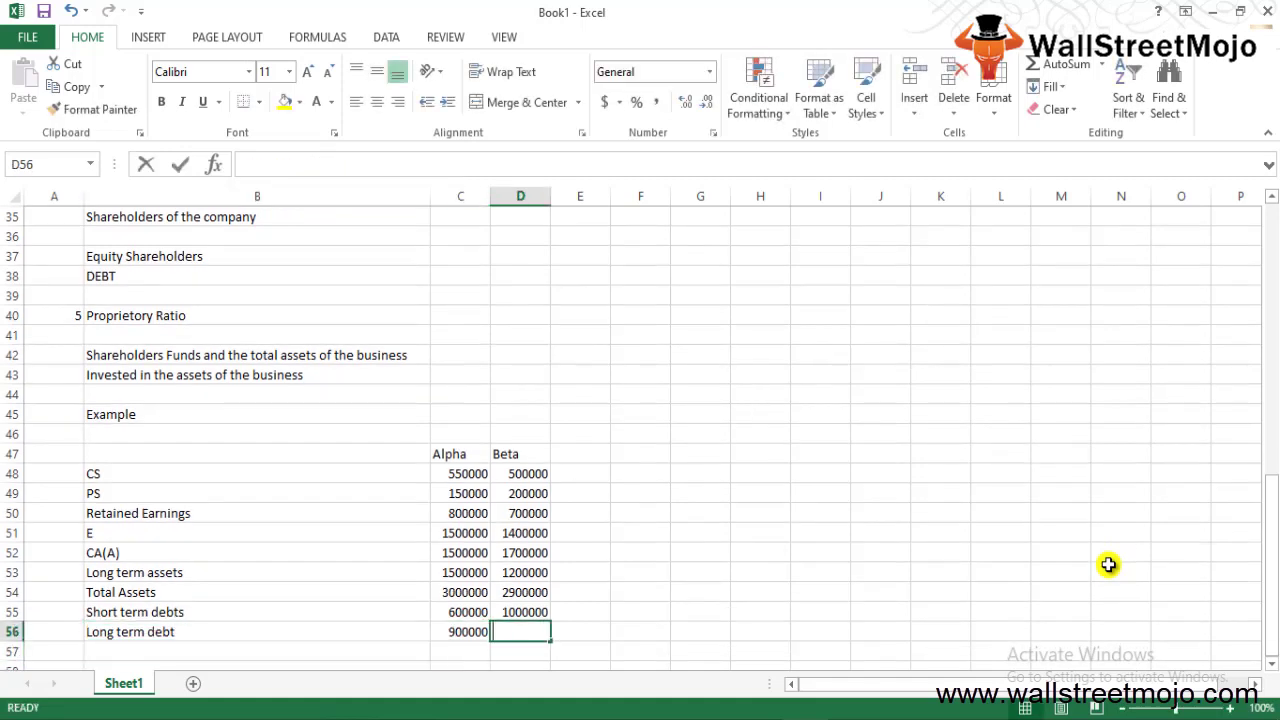
pyautogui.press('Return')
pyautogui.press('Left')
pyautogui.press('Left')
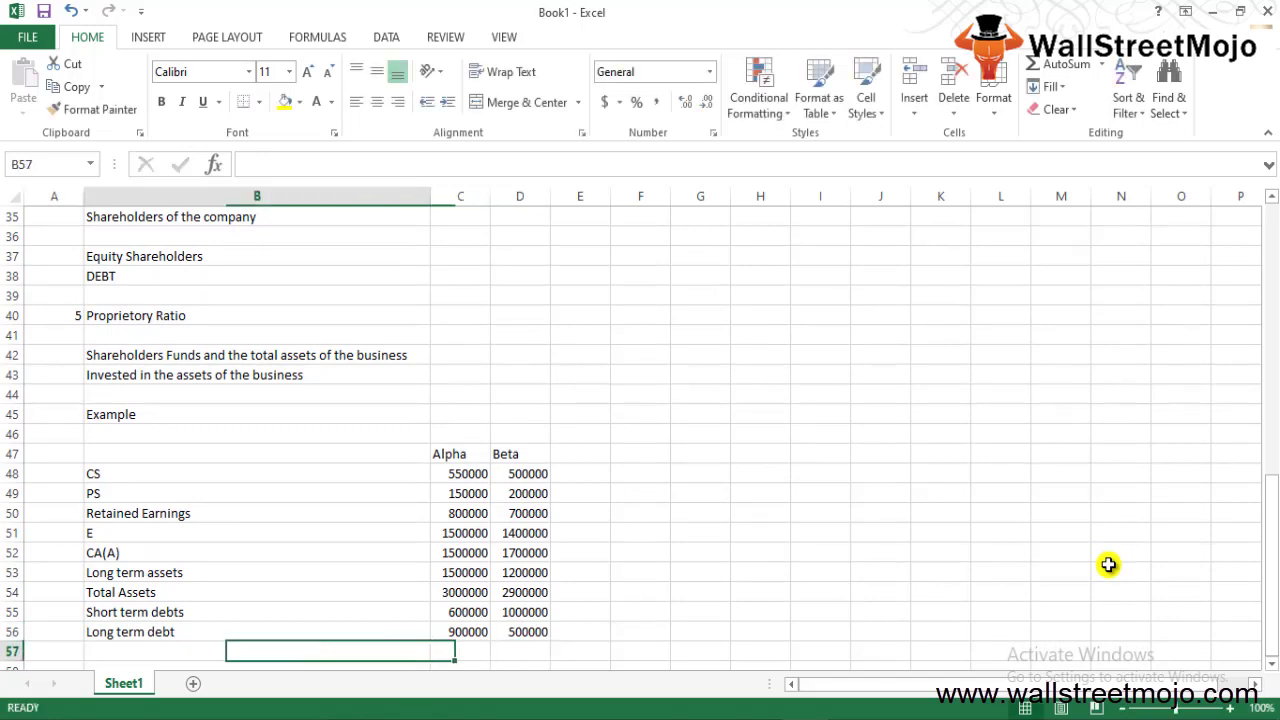
pyautogui.write('Total Debt')
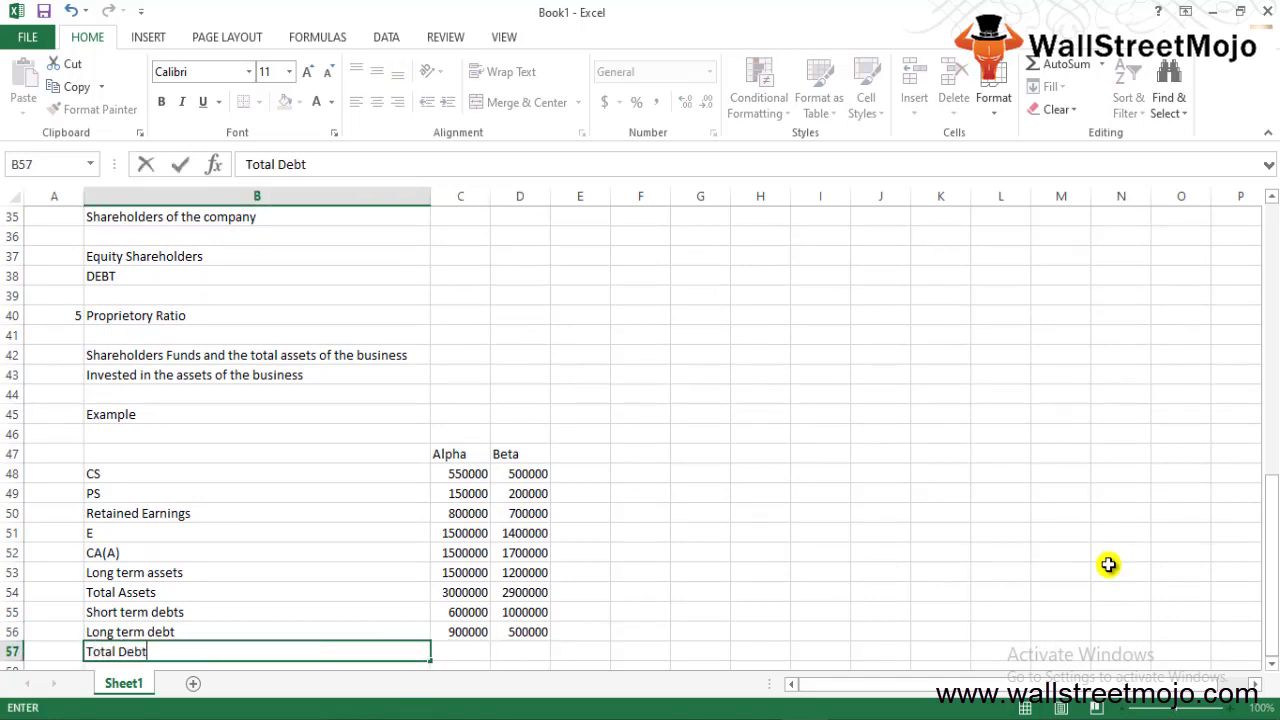
# - Commit the Total Debt label and sum Alpha's short and long term debts with =C55+C56
pyautogui.hotkey('ctrl', 'Return')
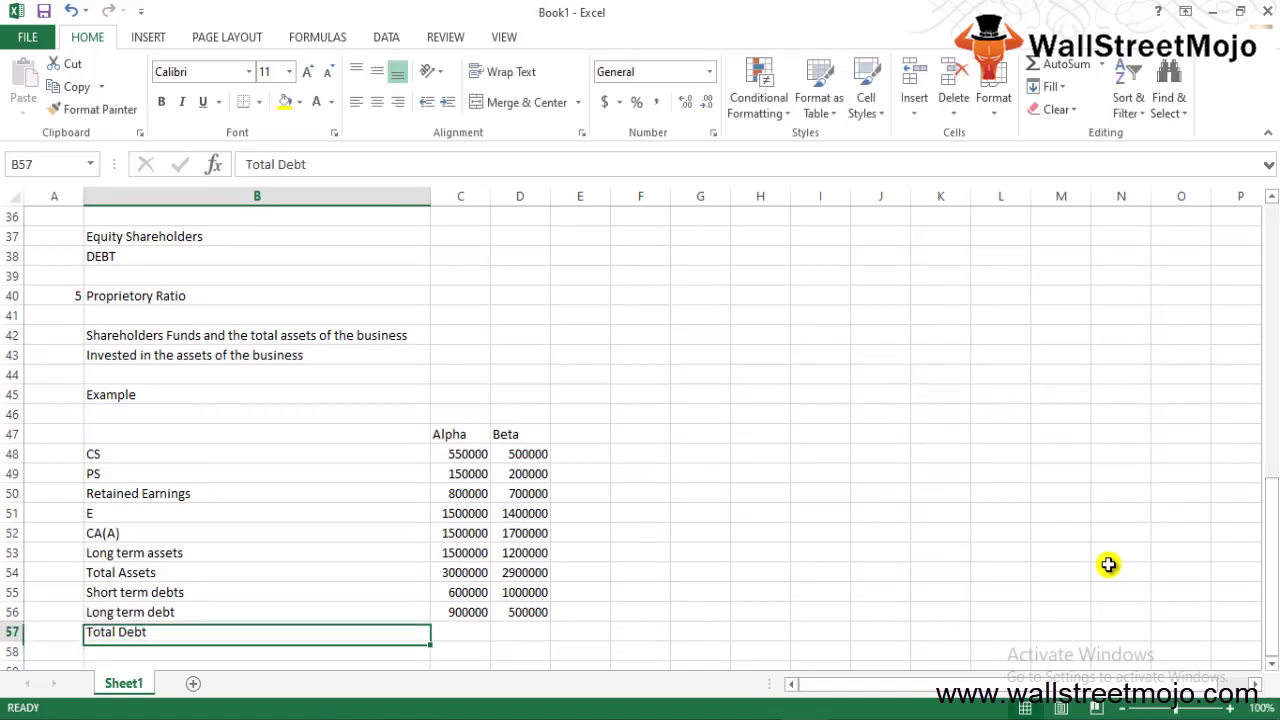
pyautogui.press('Right')
pyautogui.write('=')
pyautogui.press('Up')
pyautogui.press('Up')
pyautogui.write('+')
pyautogui.press('Up')
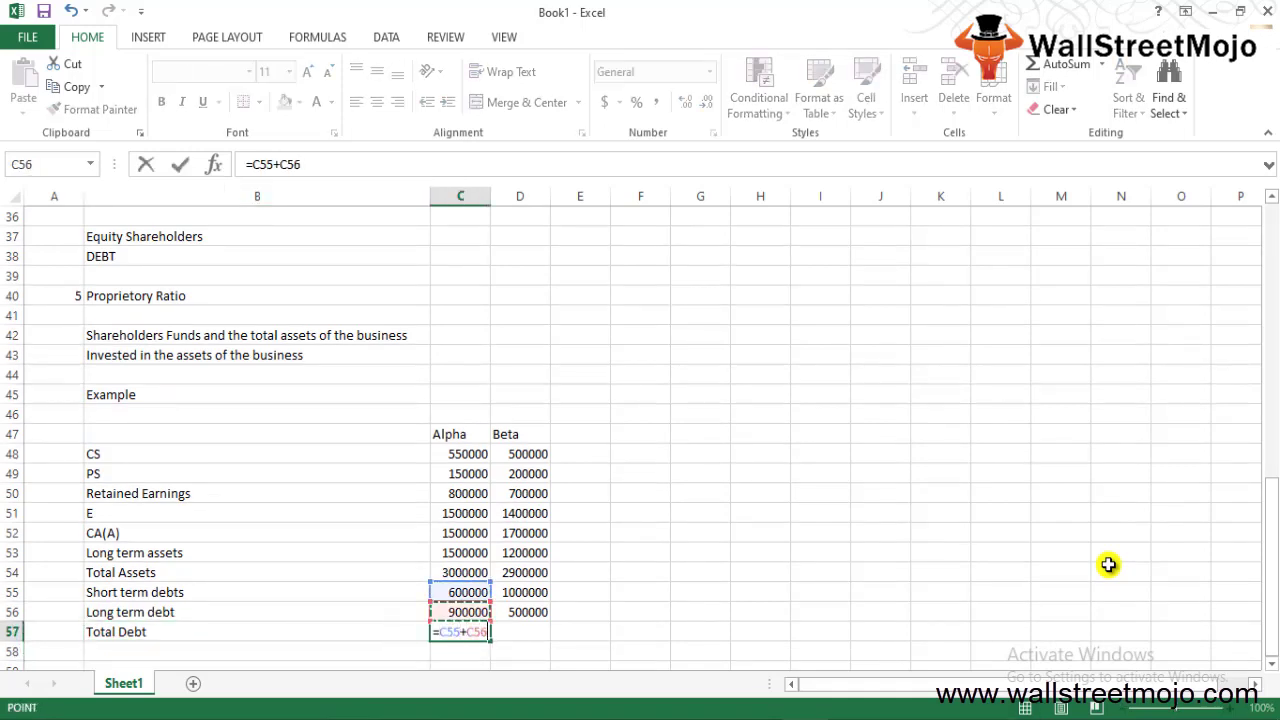
pyautogui.press('Return')
pyautogui.press('Up')
# - Enter =D55+D56 in D57 so Beta's Total Debt reads 1500000
pyautogui.press('Right')
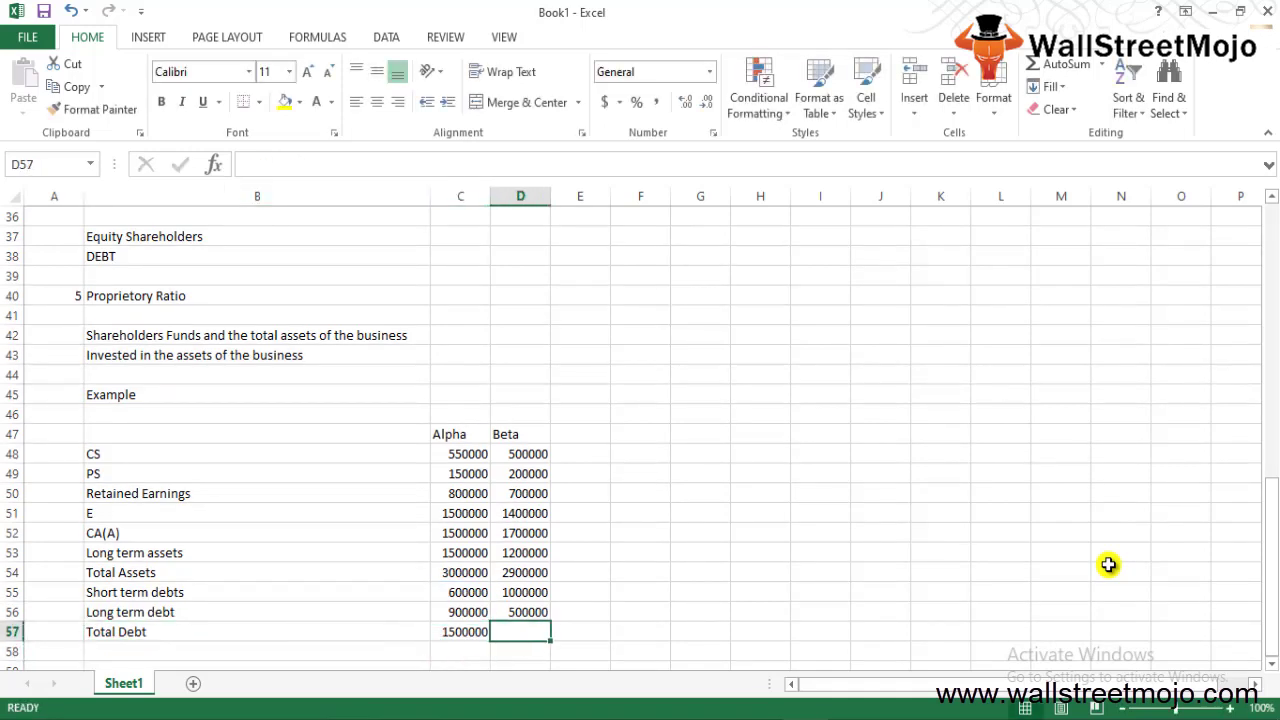
pyautogui.write('=')
pyautogui.press('Up')
pyautogui.press('Up')
pyautogui.write('+')
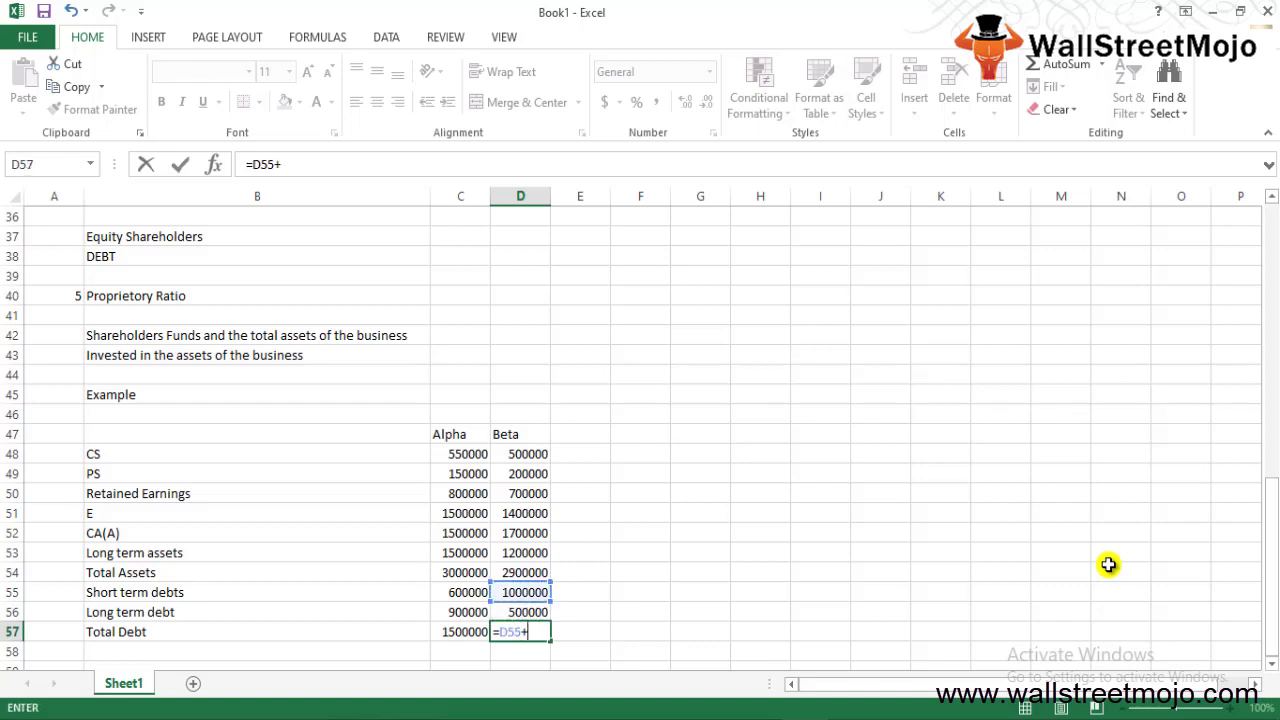
pyautogui.press('Up')
pyautogui.press('Return')
pyautogui.press('Up')
pyautogui.press('Left')
pyautogui.press('Left')
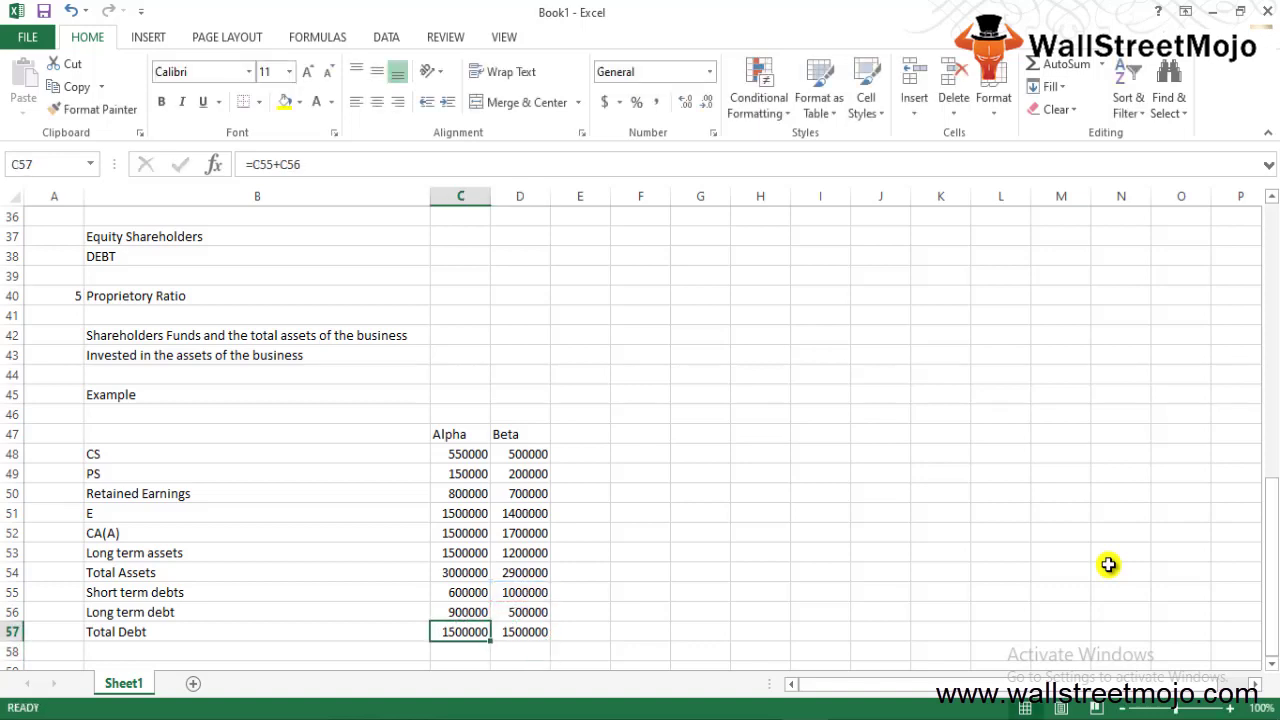
pyautogui.press('Up')
pyautogui.press('Up')
pyautogui.press('Up')
pyautogui.press('Up')
pyautogui.press('Up')
pyautogui.press('Up')
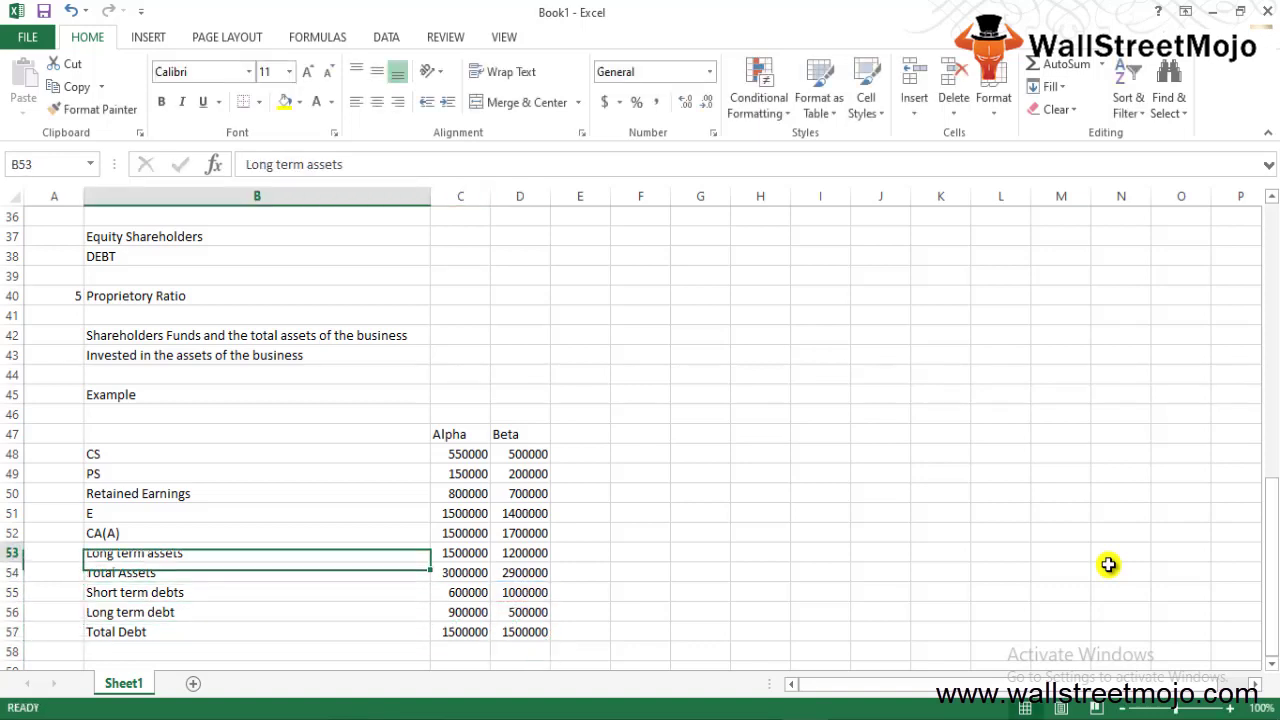
# - Bold the E, Total Assets and Total Debt rows across columns B to D
pyautogui.press('Down')
pyautogui.press('Up')
pyautogui.hotkey('shift', 'Right')
pyautogui.press('Right')
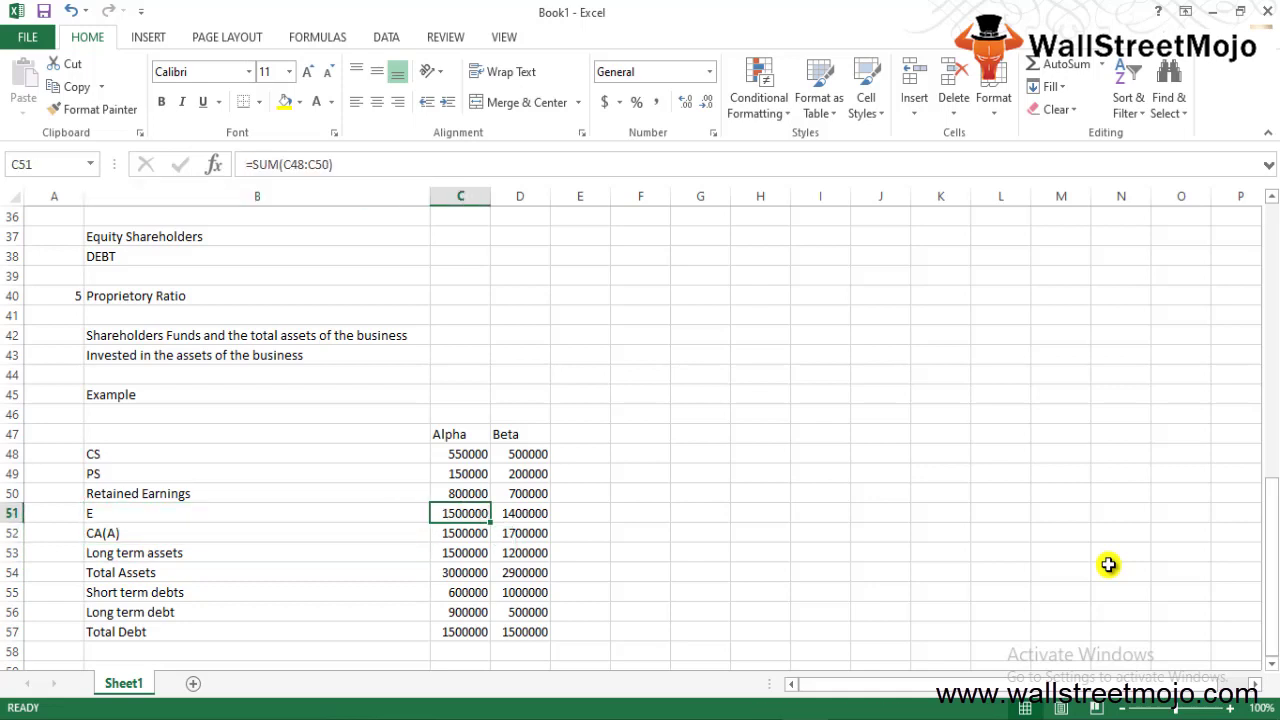
pyautogui.hotkey('shift', 'Right')
pyautogui.press('Left')
pyautogui.hotkey('shift', 'Right')
pyautogui.hotkey('shift', 'Right')
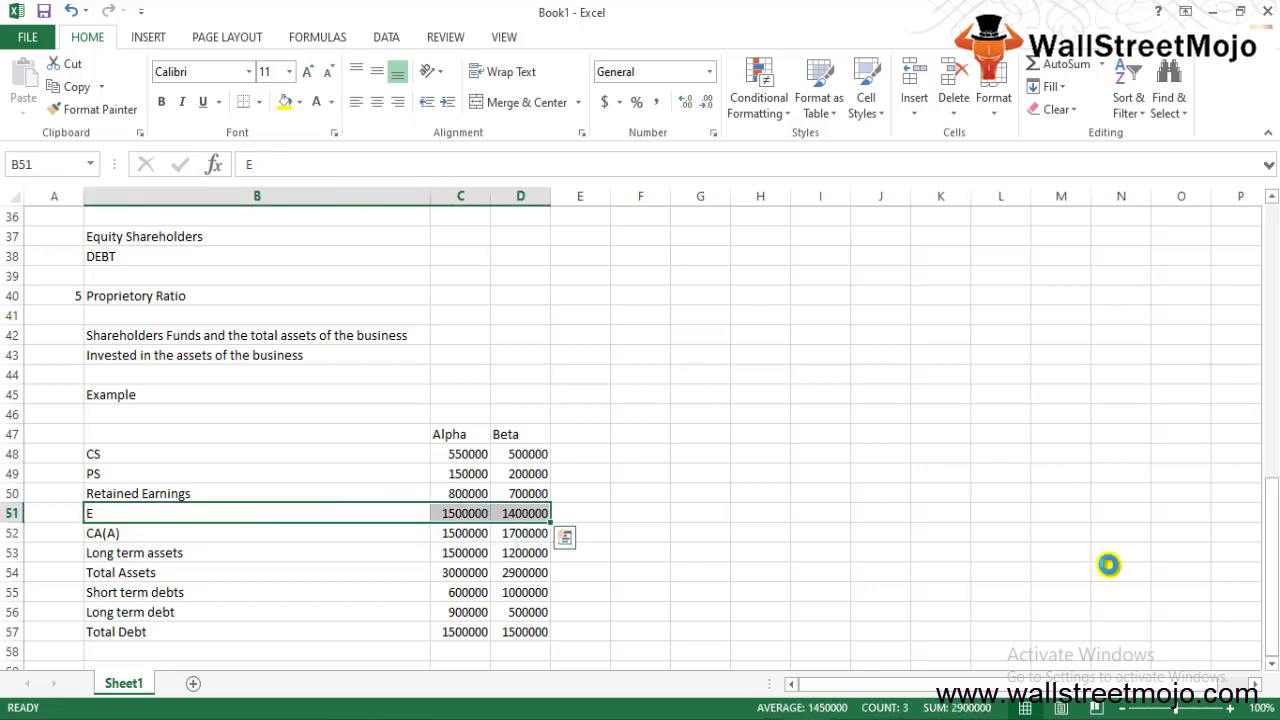
pyautogui.hotkey('ctrl', 'b')
pyautogui.press('Down')
pyautogui.press('Down')
pyautogui.press('Down')
pyautogui.hotkey('shift', 'Right')
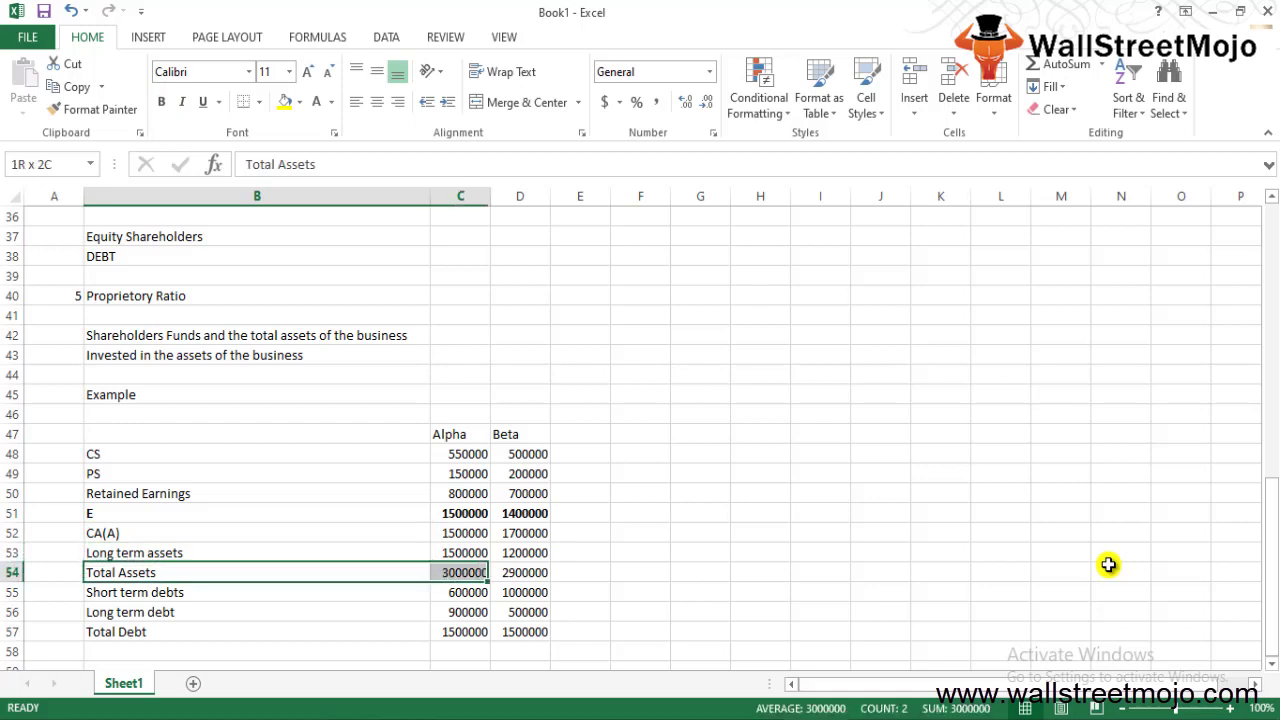
pyautogui.hotkey('shift', 'Right')
pyautogui.hotkey('ctrl', 'b')
pyautogui.press('Down')
pyautogui.press('Down')
pyautogui.press('Down')
pyautogui.hotkey('shift', 'Right')
pyautogui.hotkey('shift', 'Right')
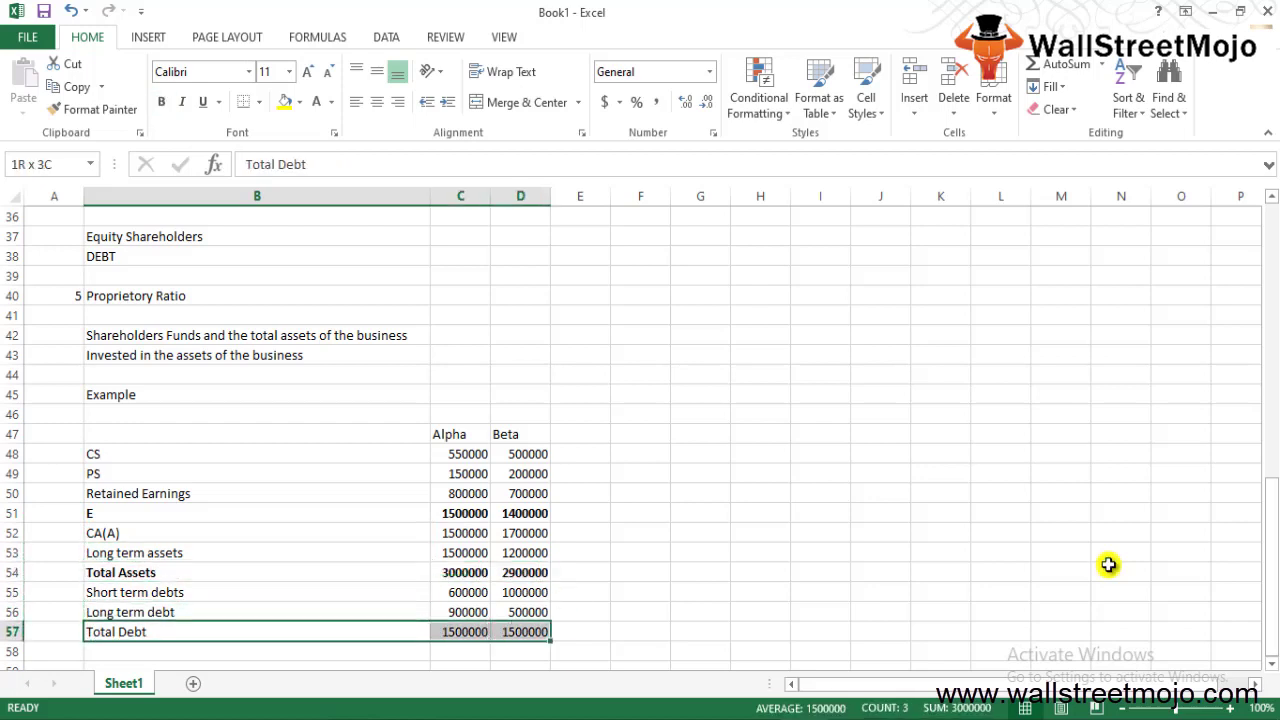
pyautogui.hotkey('ctrl', 'b')
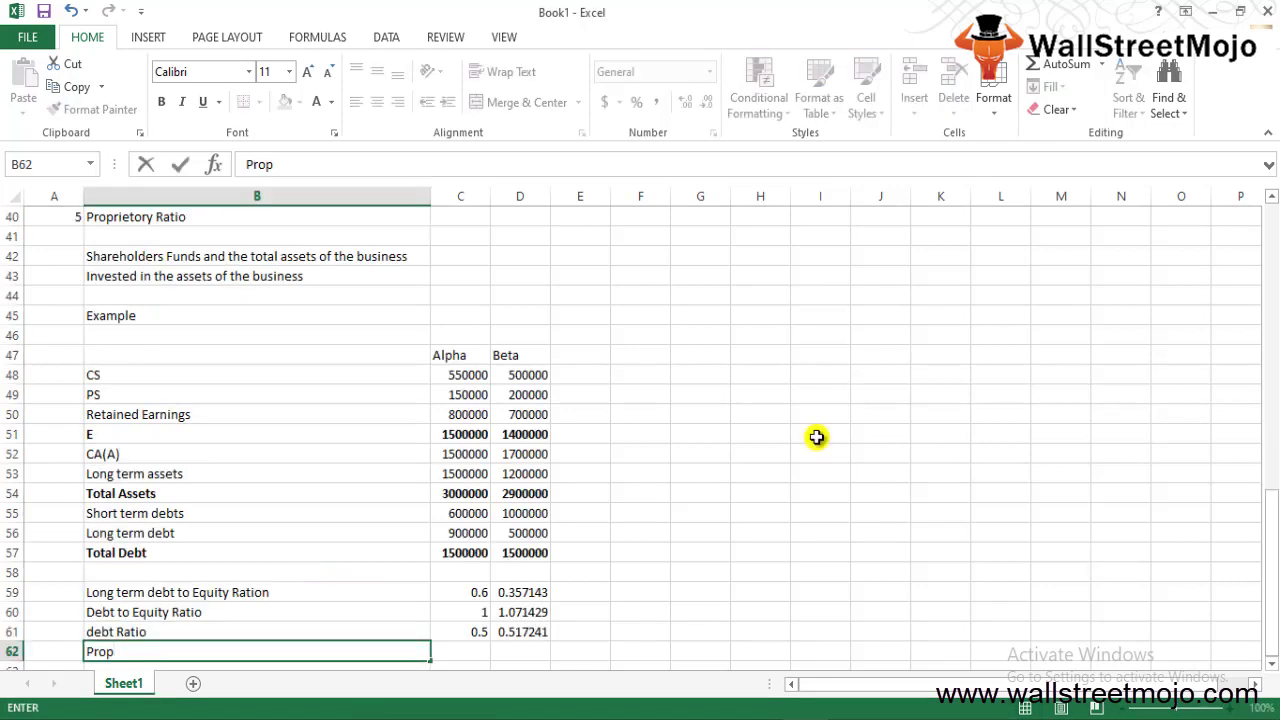
# - Enter =C51/C54 as Alpha's Prop ratio and fill it right to Beta
pyautogui.scroll(-1, 817, 437)
pyautogui.press('Tab')
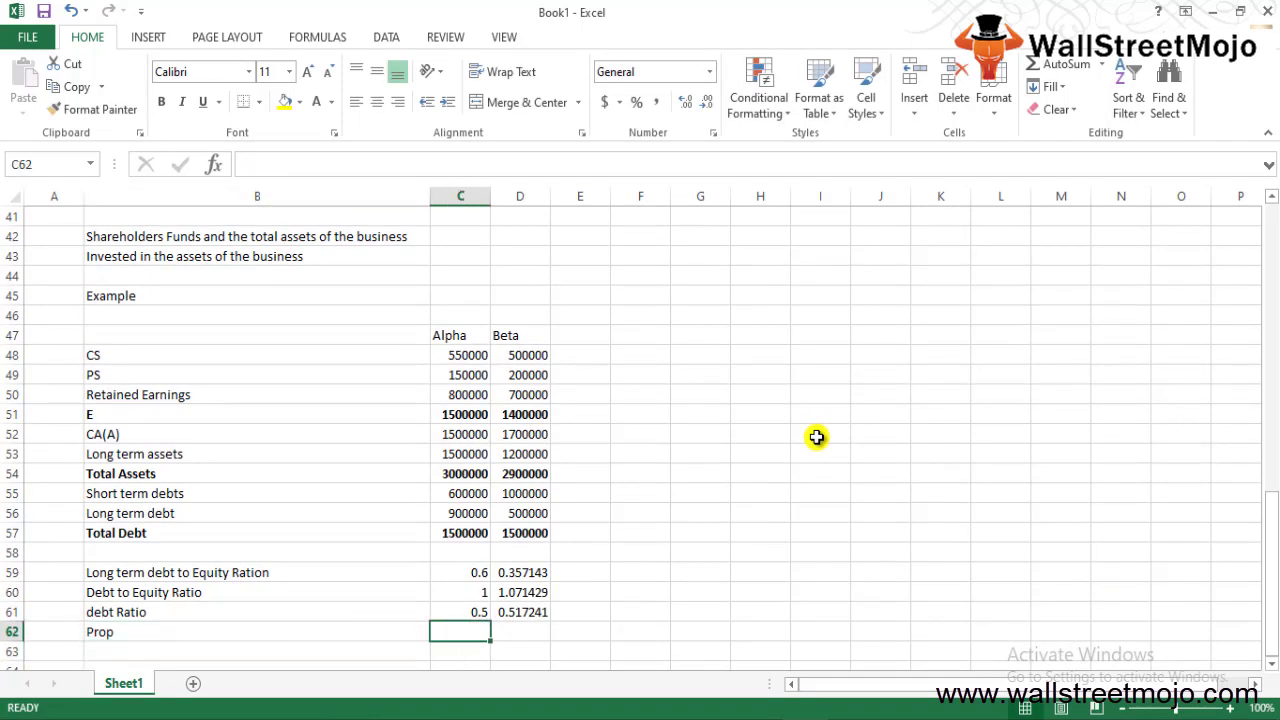
pyautogui.write('=')
pyautogui.press('Up')
pyautogui.press('Up')
pyautogui.press('Up')
pyautogui.press('Up')
pyautogui.press('Up')
pyautogui.press('Up')
pyautogui.press('Up')
pyautogui.press('Up')
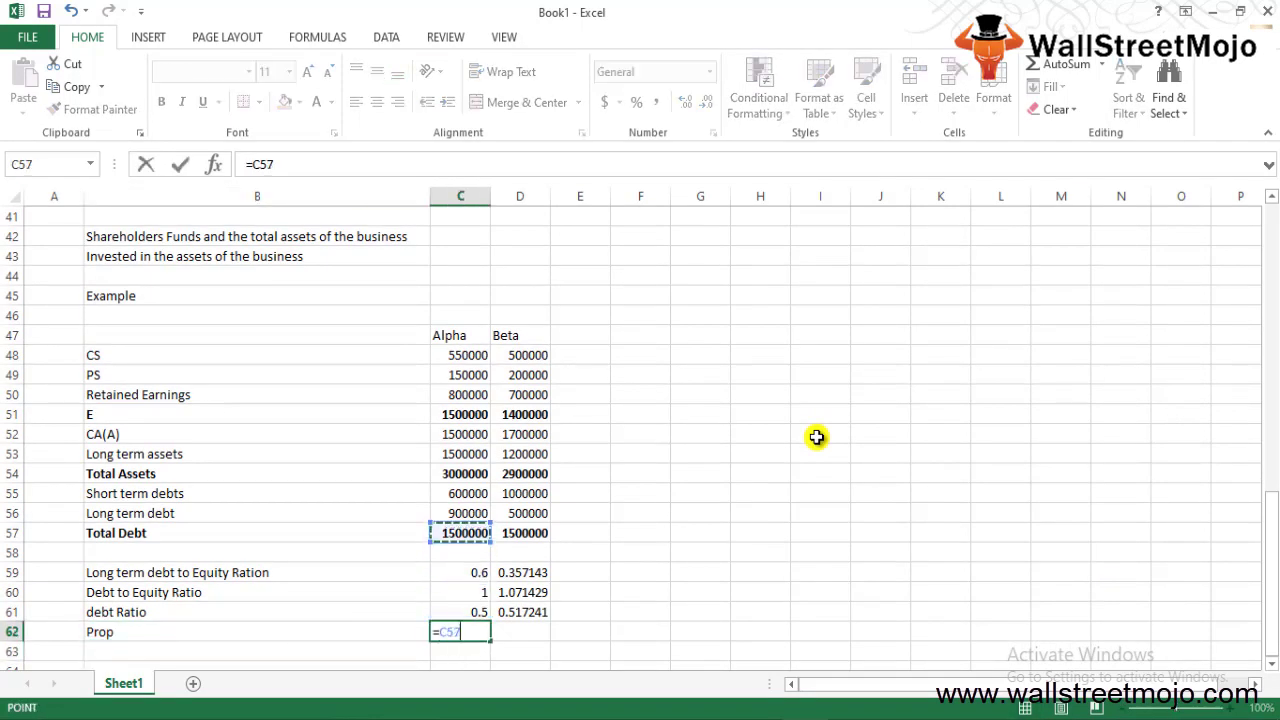
pyautogui.press('Up')
pyautogui.press('Up')
pyautogui.press('Up')
pyautogui.write('/')
pyautogui.press('Up')
pyautogui.press('Up')
pyautogui.press('Up')
pyautogui.press('Up')
pyautogui.press('Up')
pyautogui.press('Up')
pyautogui.press('Up')
pyautogui.press('Up')
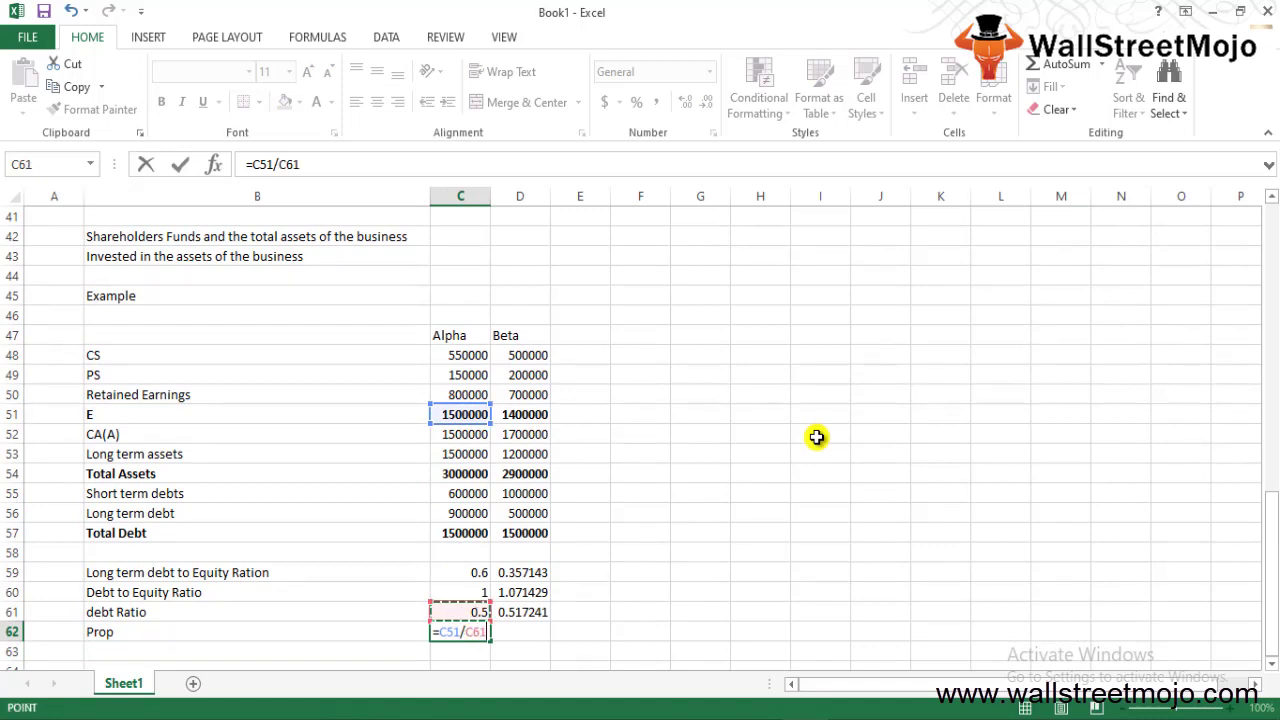
pyautogui.press('Return')
pyautogui.press('Up')
pyautogui.hotkey('shift', 'Right')
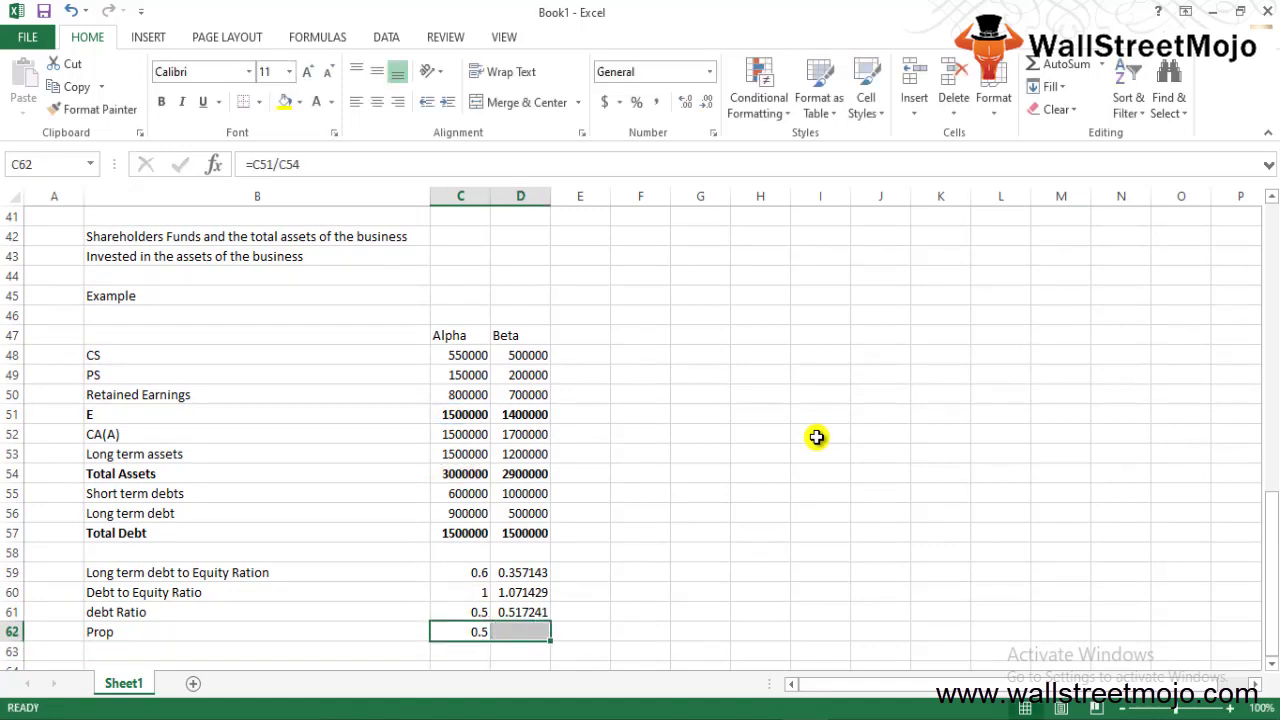
pyautogui.hotkey('ctrl', 'r')
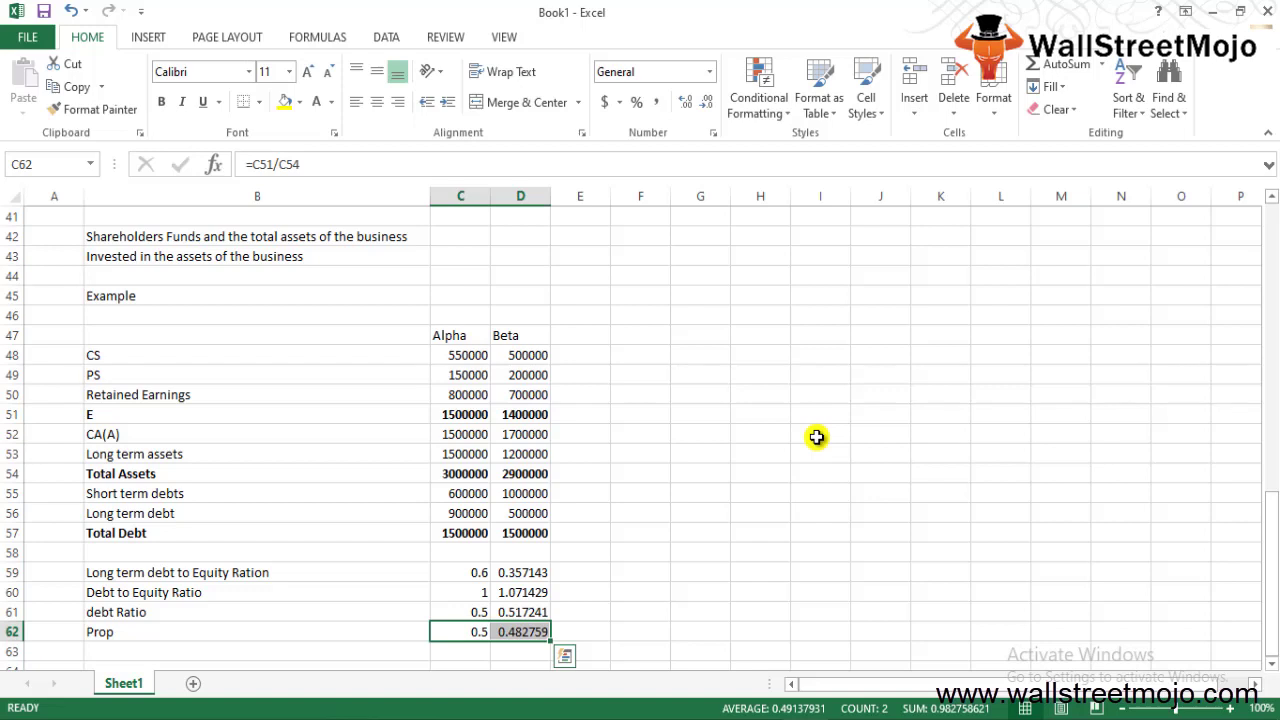
pyautogui.press('Left')
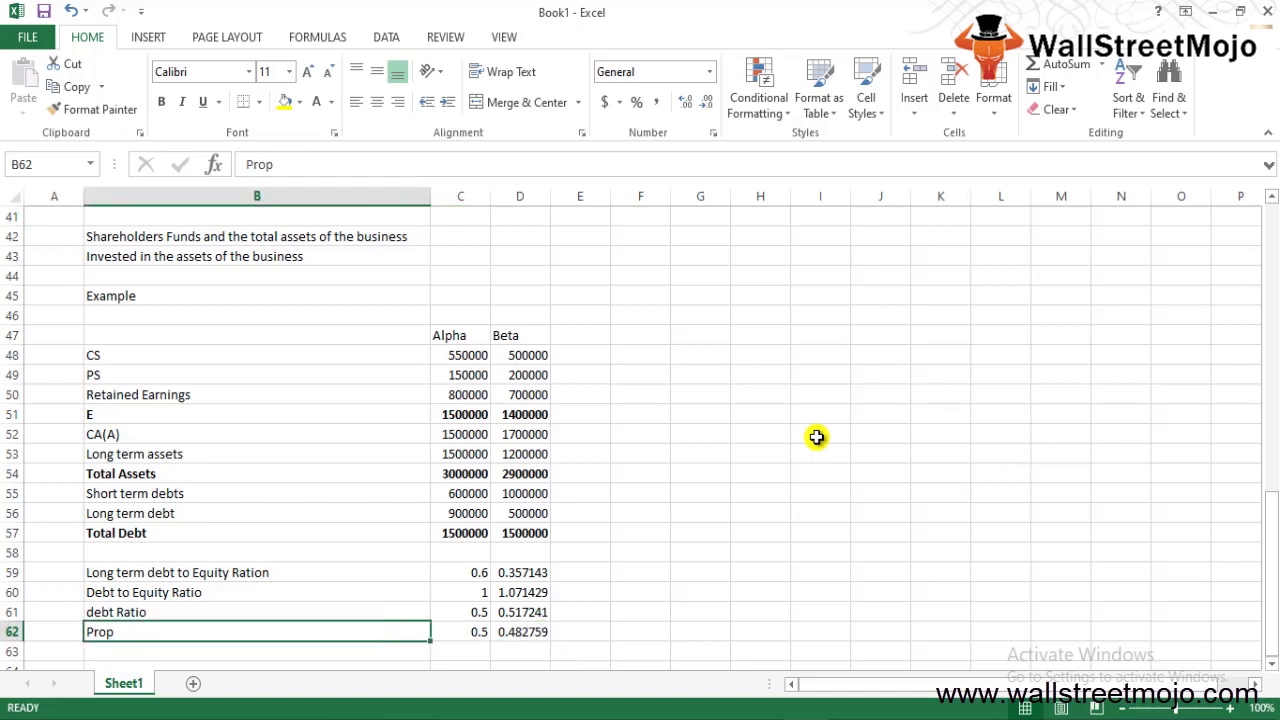
pyautogui.press('Up')
pyautogui.press('Right')
pyautogui.press('Up')
pyautogui.press('Up')
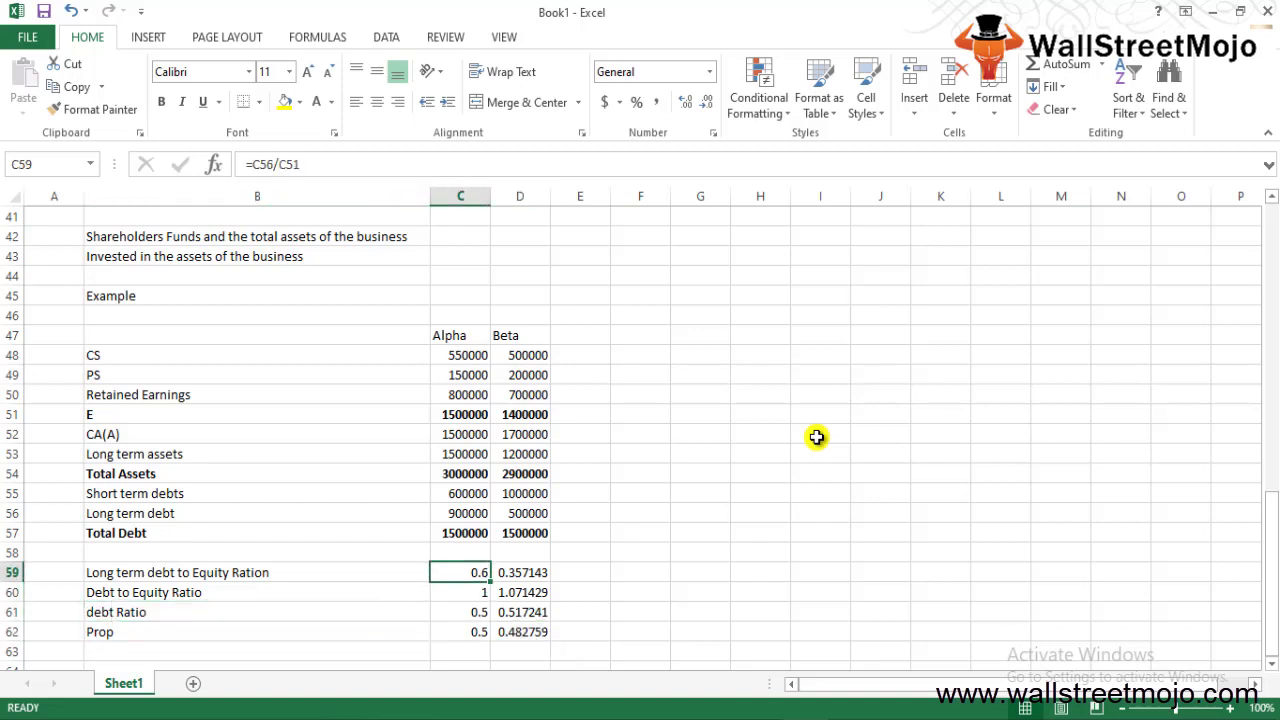
pyautogui.press('Down')
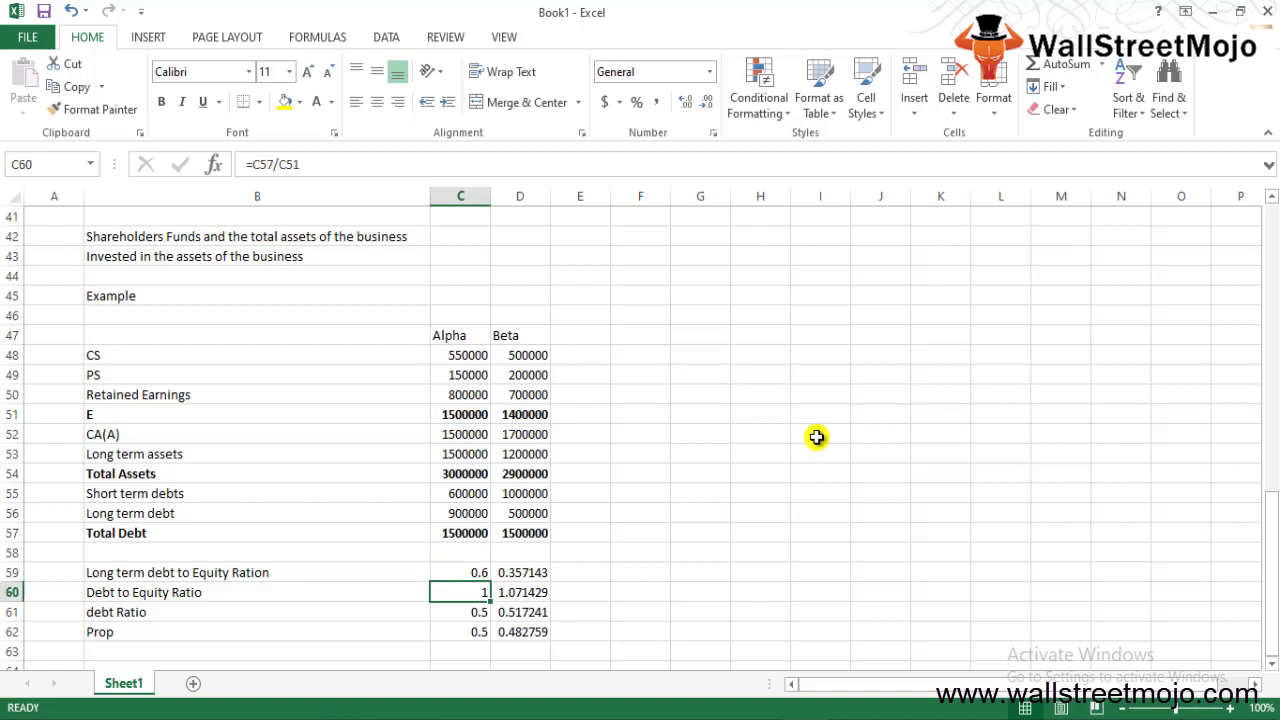
pyautogui.press('Right')
pyautogui.press('Left')
pyautogui.press('Up')
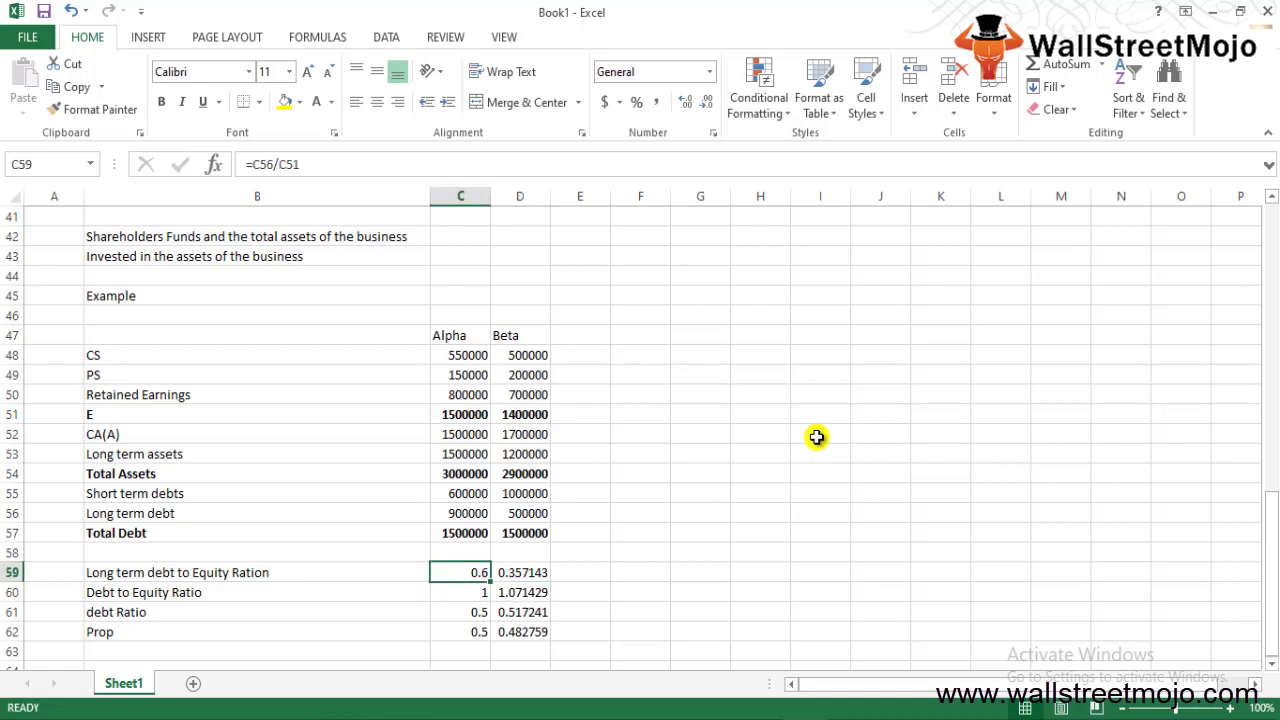
pyautogui.press('Up')
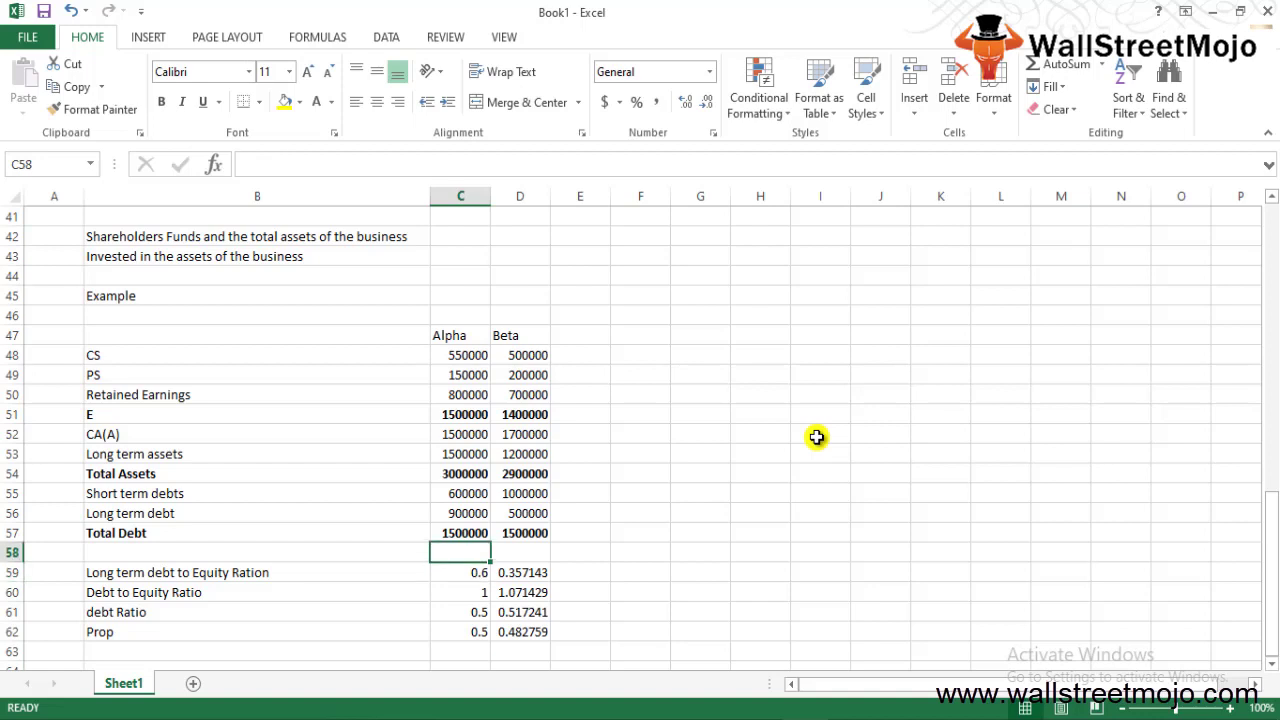
pyautogui.press('Right')
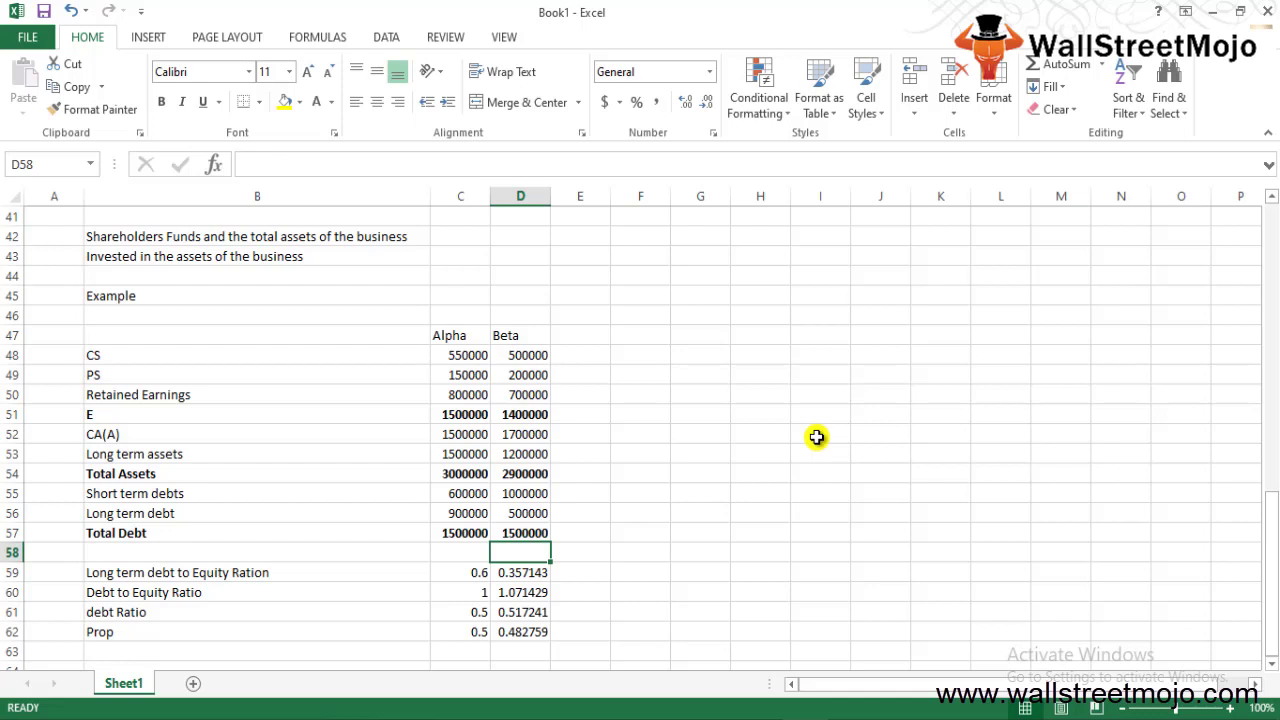
pyautogui.press('Left')
pyautogui.press('Down')
pyautogui.press('Down')
pyautogui.press('Down')
pyautogui.hotkey('shift', 'Right')
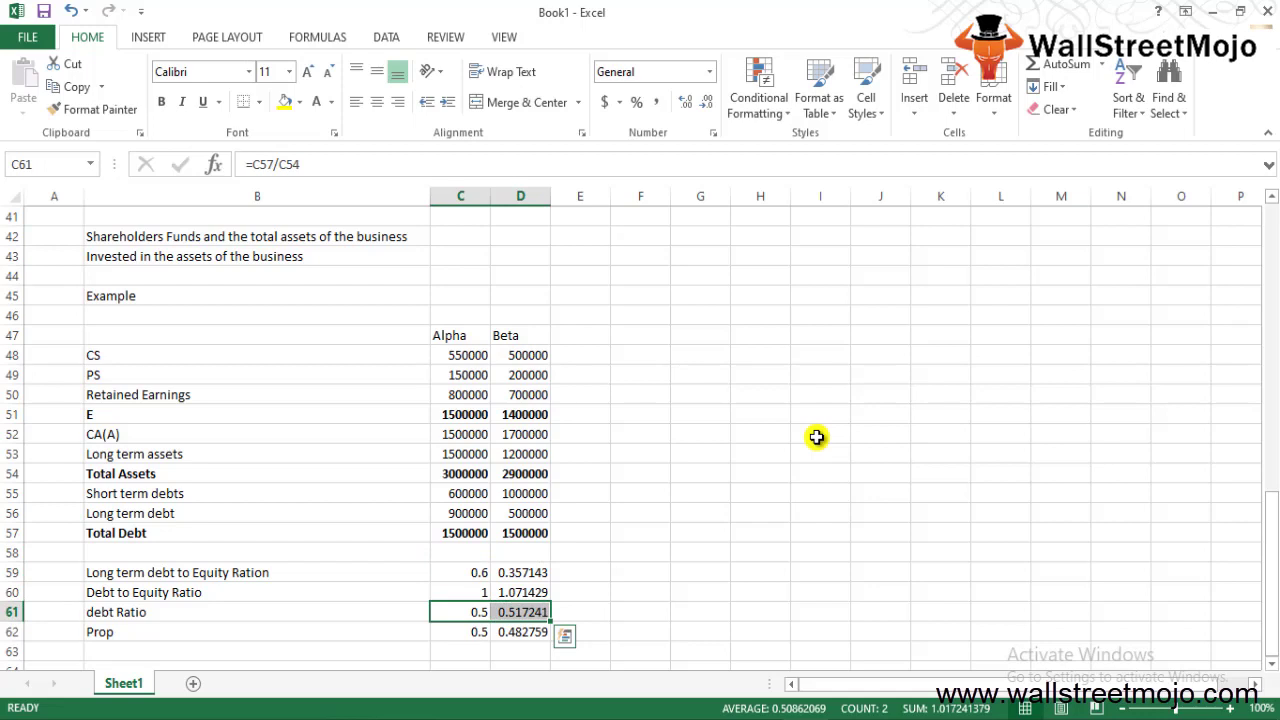
pyautogui.press('Down')
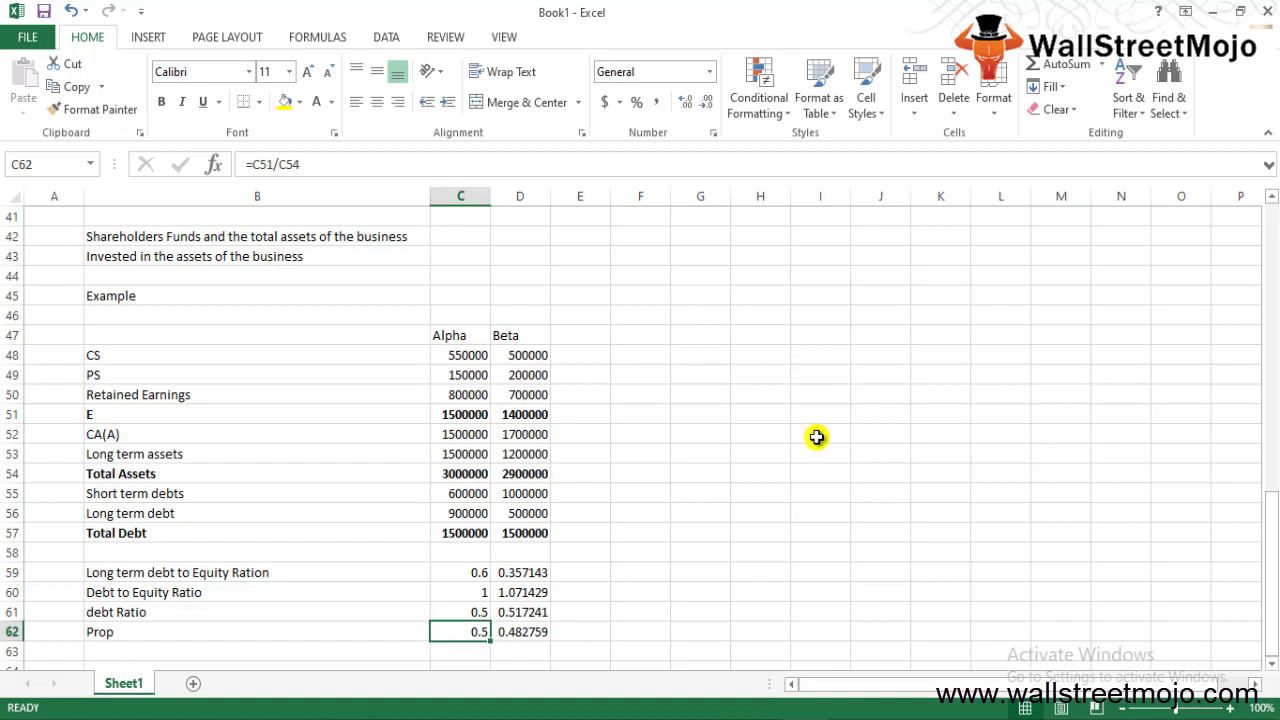
pyautogui.hotkey('shift', 'Right')
pyautogui.hotkey('shift', 'Left')
pyautogui.press('Right')
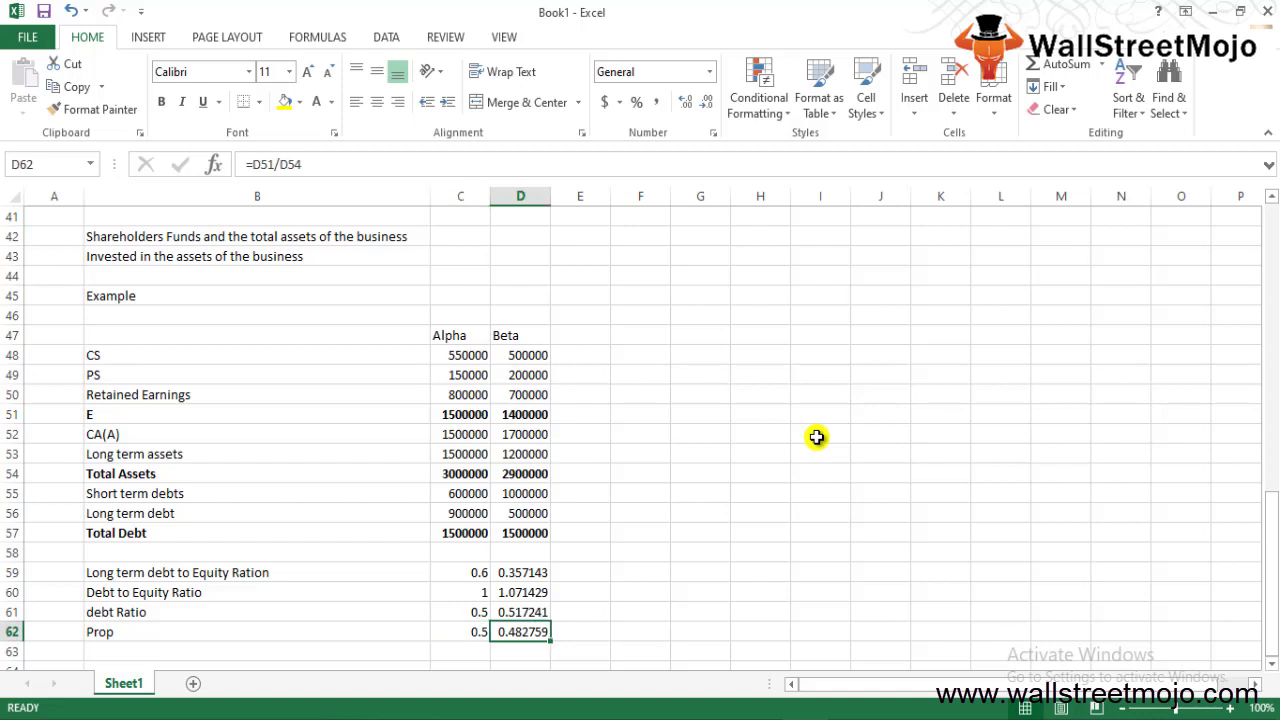
pyautogui.press('Down')
pyautogui.press('Down')
pyautogui.press('Down')
pyautogui.press('Down')
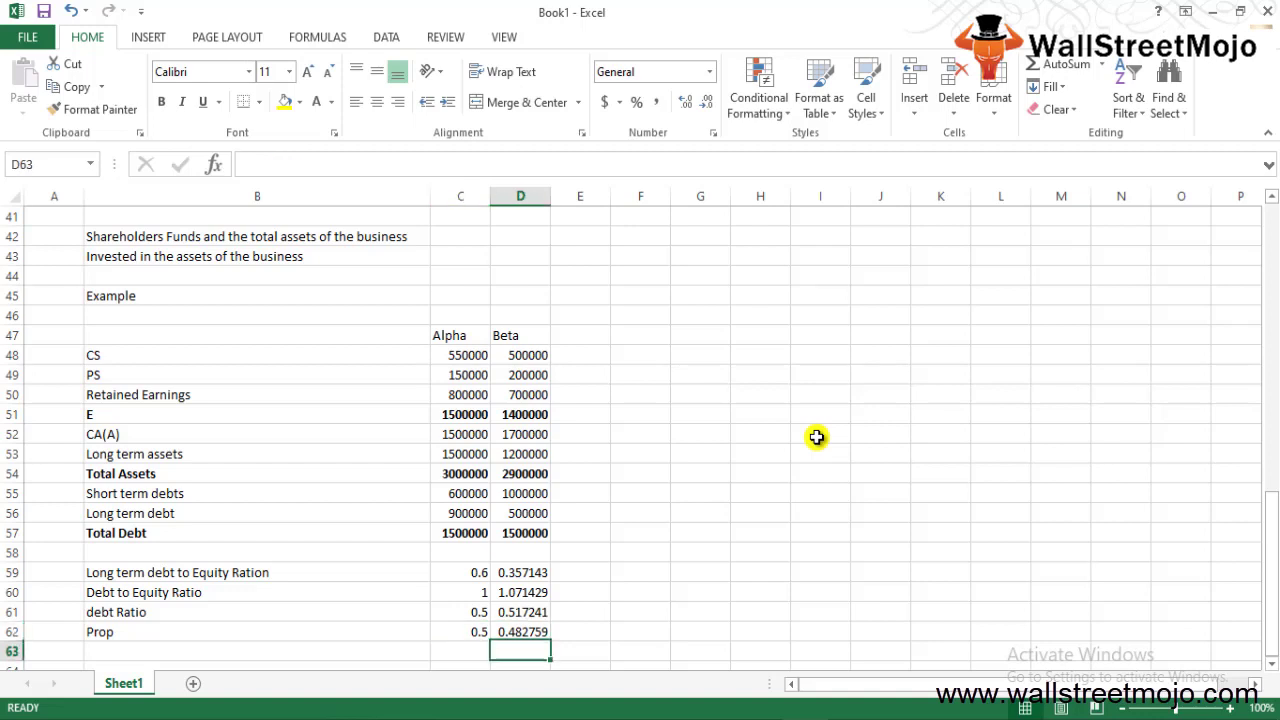
# - Type the 'Value Creater' heading into B66 below the ratio rows
pyautogui.press('Left')
pyautogui.press('Left')
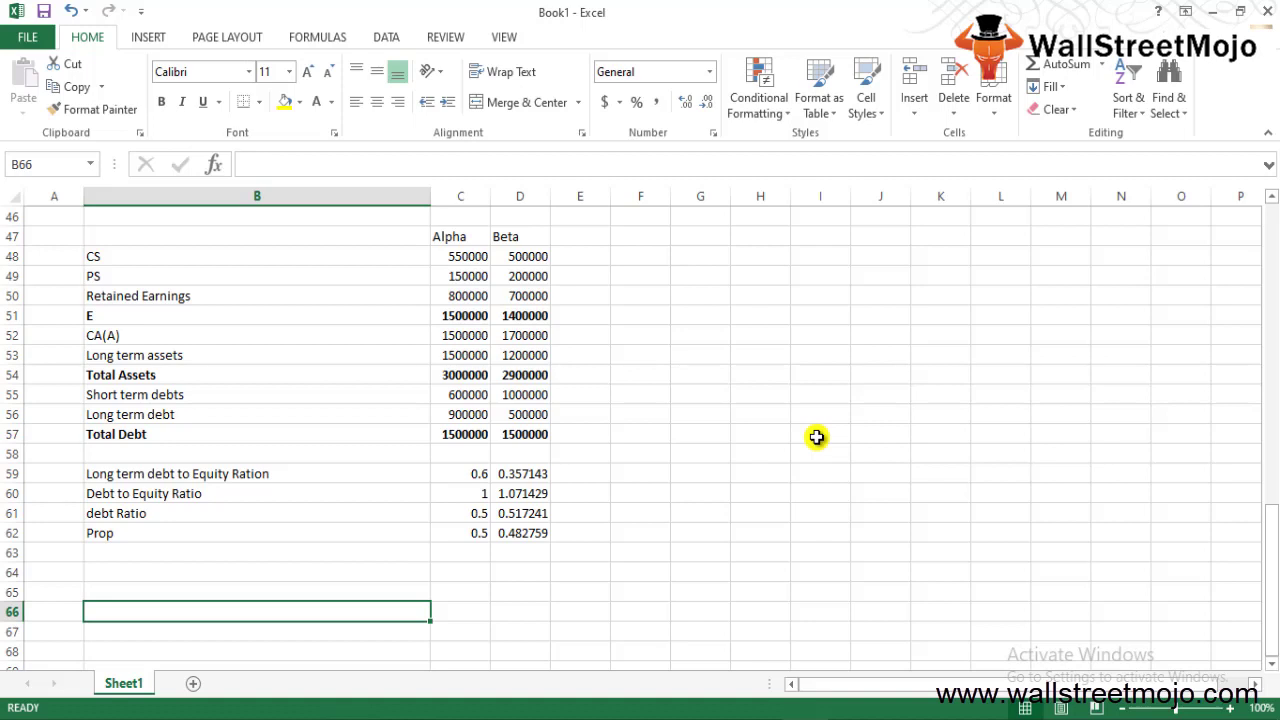
pyautogui.write('Value C')
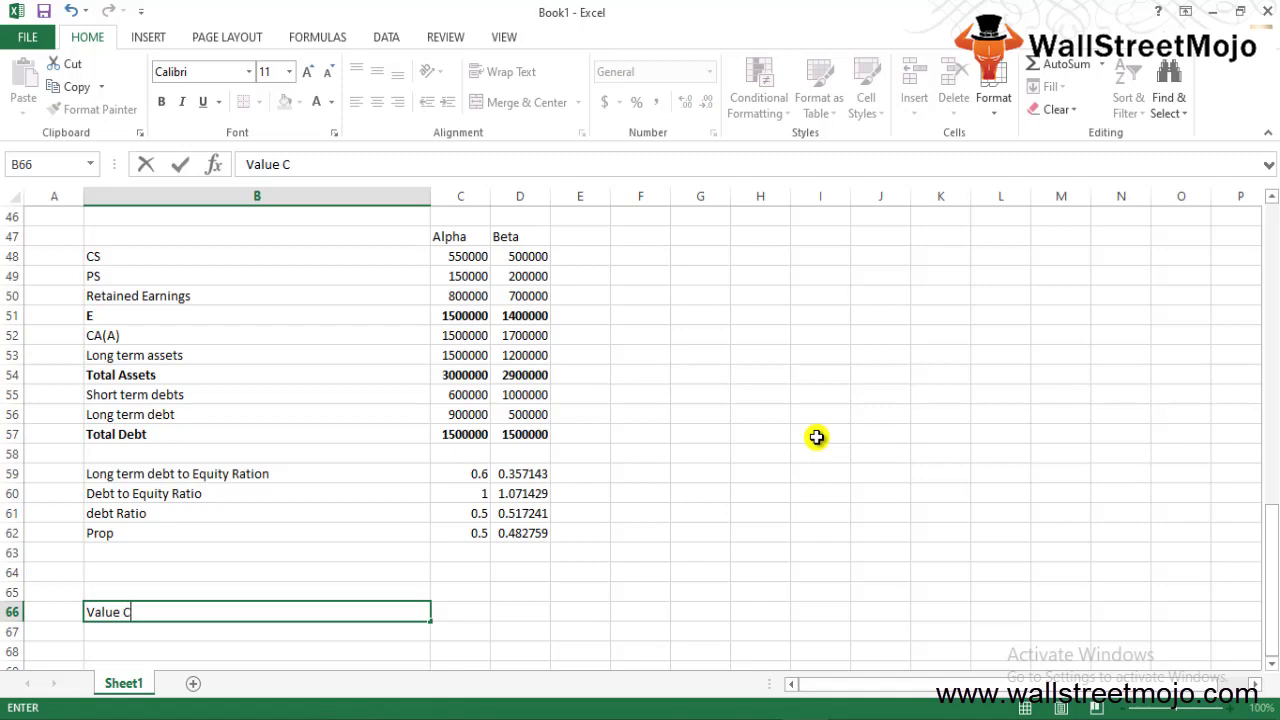
pyautogui.write('reater')
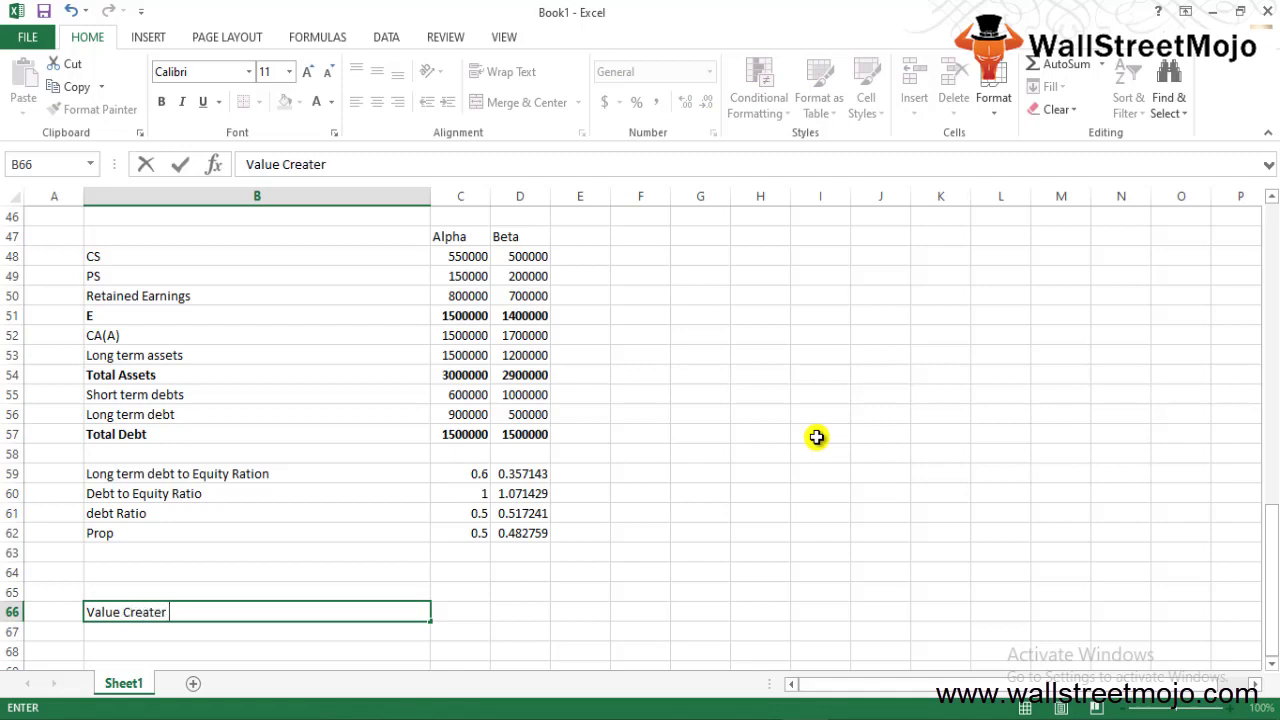